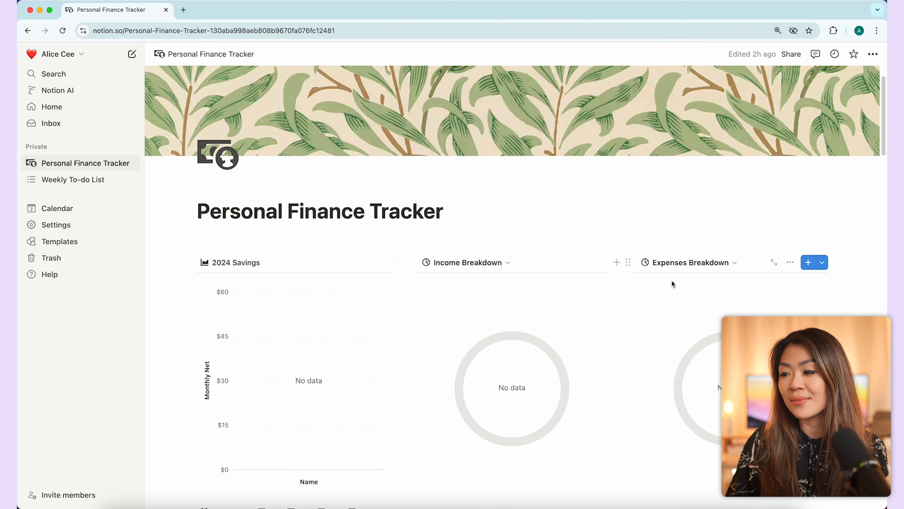
Examine the summary charts, the Total Savings month cards and the quarterly views of the Income table
{"action": "scroll", "coordinate": [615, 323], "scroll_direction": "down", "scroll_amount": 10}
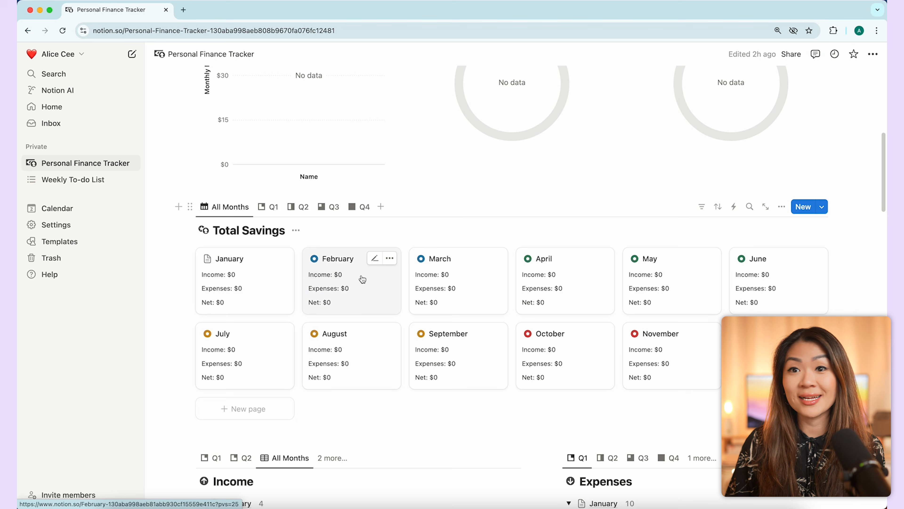
{"action": "scroll", "coordinate": [676, 345], "scroll_direction": "down", "scroll_amount": 2}
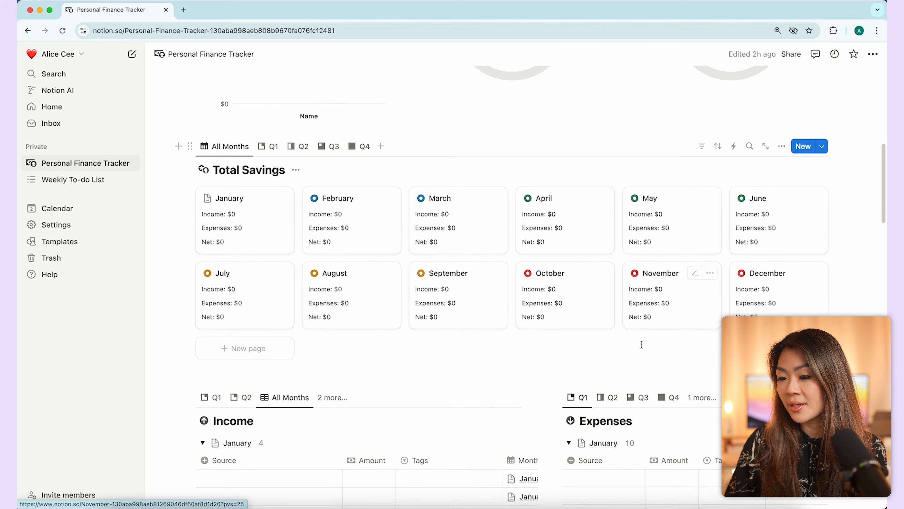
{"action": "scroll", "coordinate": [599, 351], "scroll_direction": "down", "scroll_amount": 9}
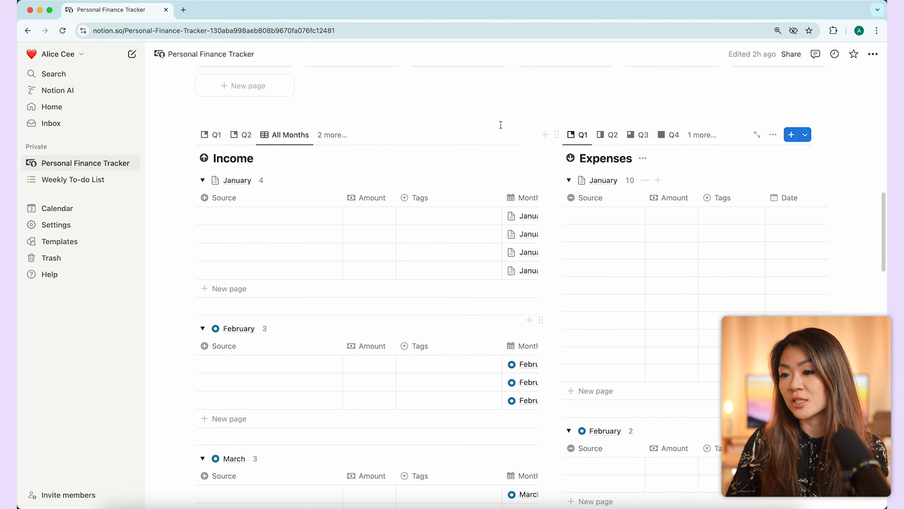
{"action": "left_click", "coordinate": [242, 135]}
{"action": "left_click", "coordinate": [211, 139]}
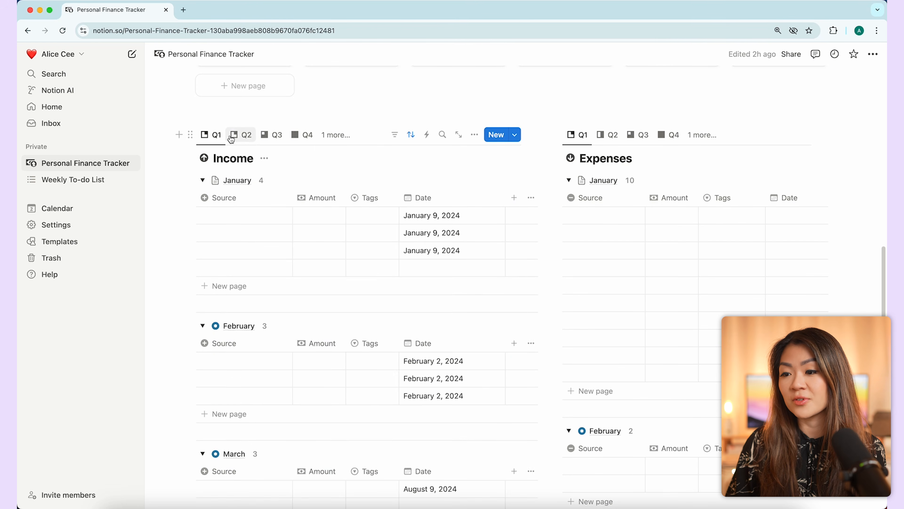
{"action": "left_click", "coordinate": [236, 137]}
{"action": "left_click", "coordinate": [266, 137]}
{"action": "left_click", "coordinate": [245, 137]}
Examine the Debt table and display its Debt Visualization view
{"action": "scroll", "coordinate": [373, 146], "scroll_direction": "down", "scroll_amount": 15}
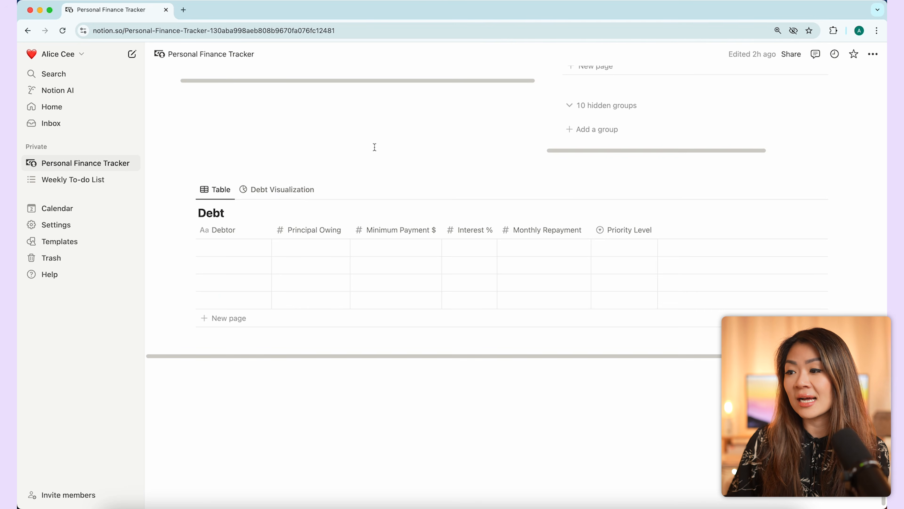
{"action": "scroll", "coordinate": [412, 176], "scroll_direction": "up", "scroll_amount": 3}
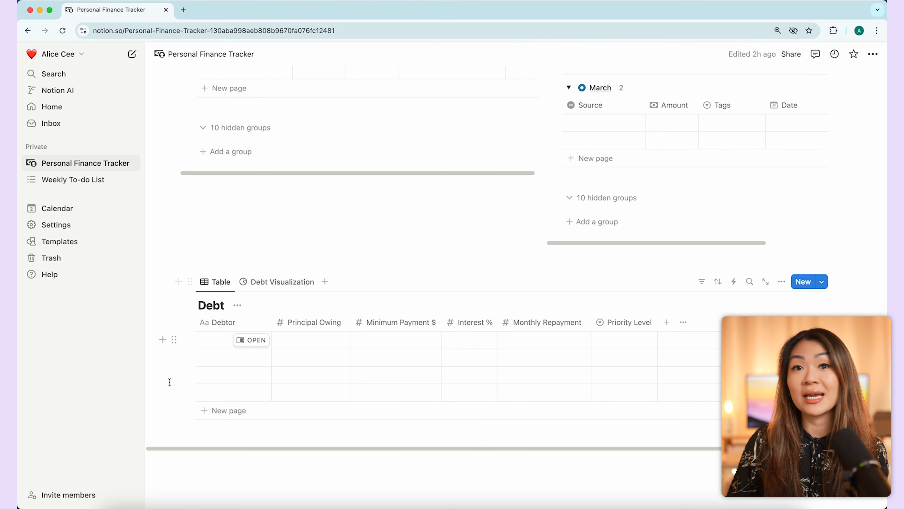
{"action": "scroll", "coordinate": [338, 284], "scroll_direction": "down", "scroll_amount": 3}
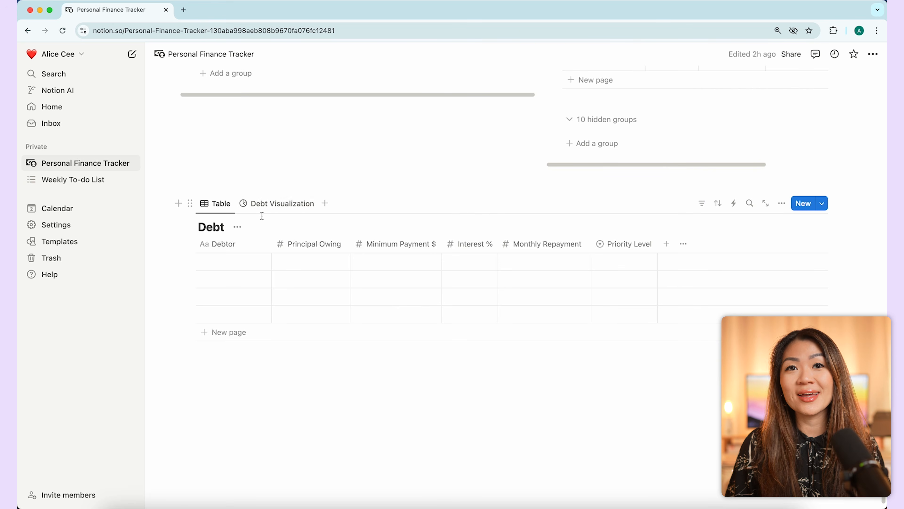
{"action": "left_click", "coordinate": [276, 203]}
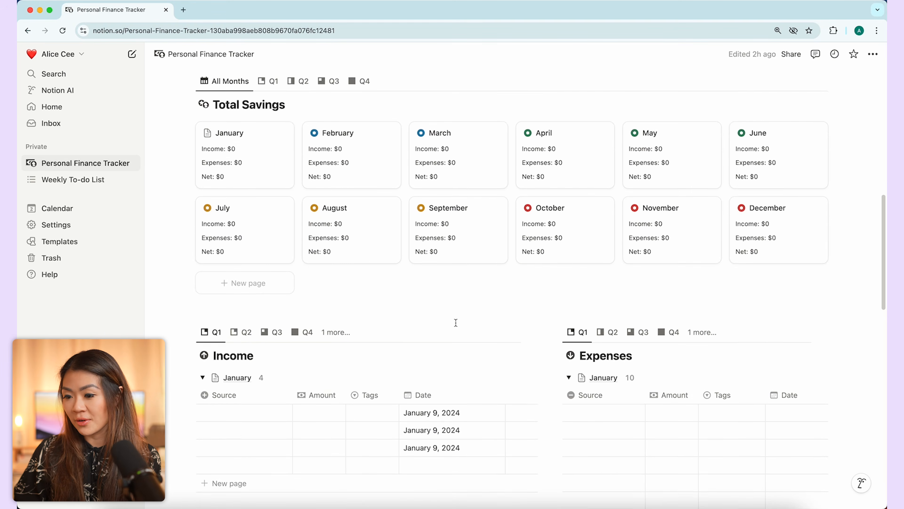
Fill in the first January income row with source Paycheck #1 and an amount of 3000
{"action": "scroll", "coordinate": [448, 282], "scroll_direction": "down", "scroll_amount": 2}
{"action": "scroll", "coordinate": [448, 282], "scroll_direction": "down", "scroll_amount": 2}
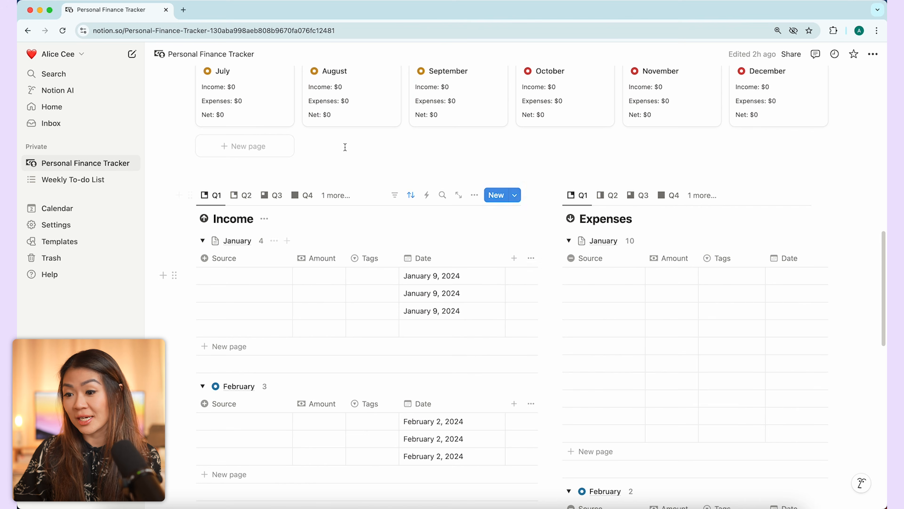
{"action": "mouse_move", "coordinate": [281, 281]}
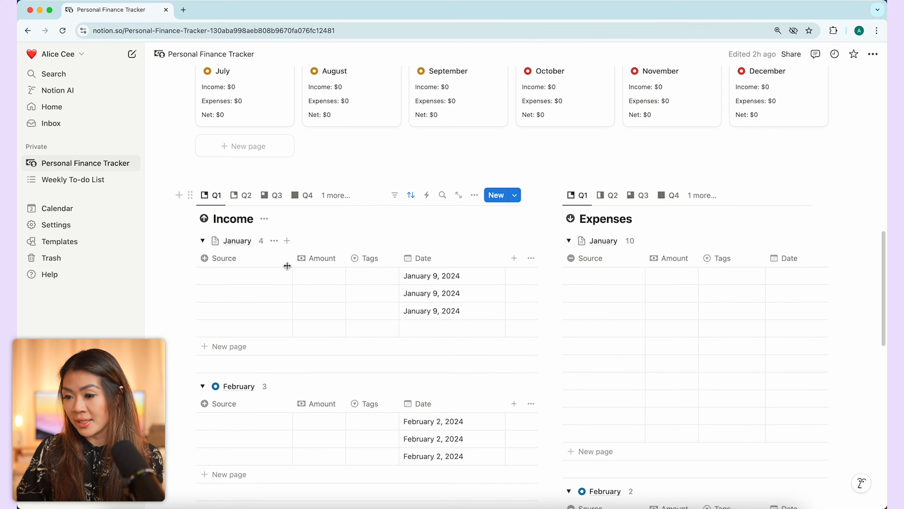
{"action": "left_click", "coordinate": [236, 276]}
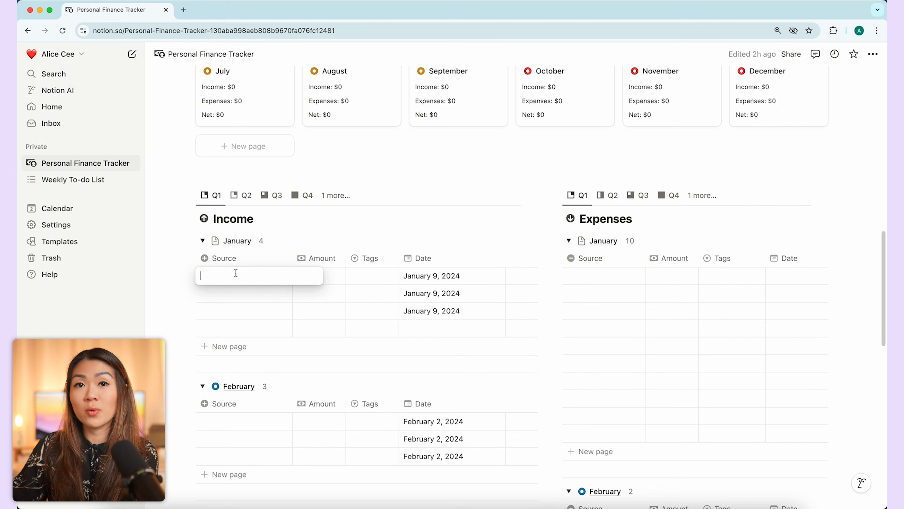
{"action": "type", "text": "Paycheck #1"}
{"action": "key", "text": "Tab"}
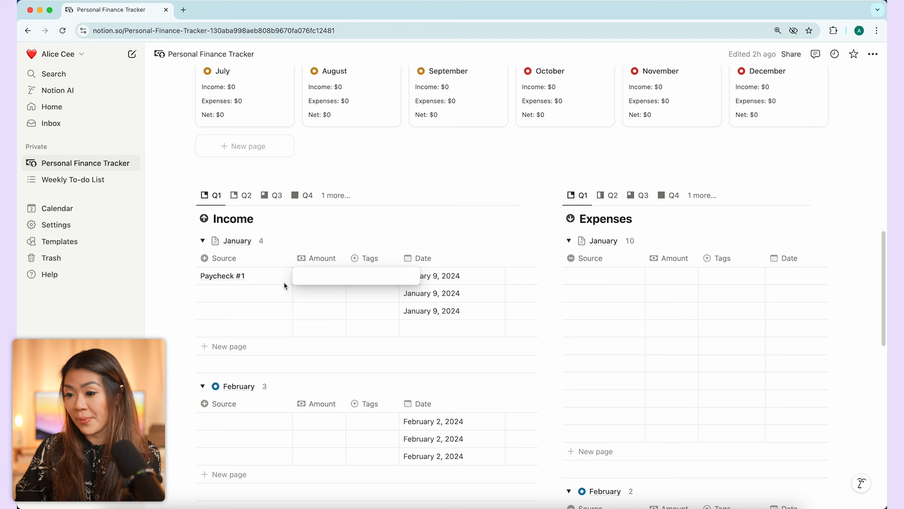
{"action": "key", "text": "Escape"}
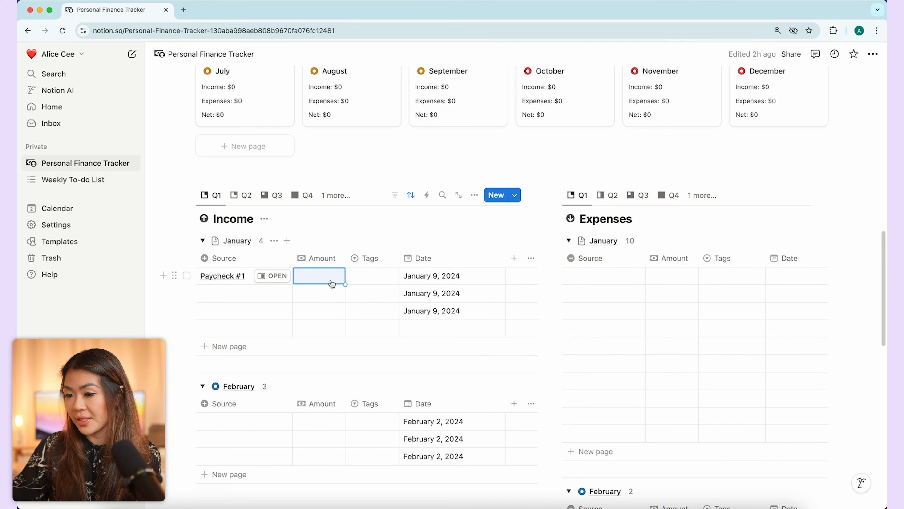
{"action": "type", "text": "3000"}
{"action": "key", "text": "Return"}
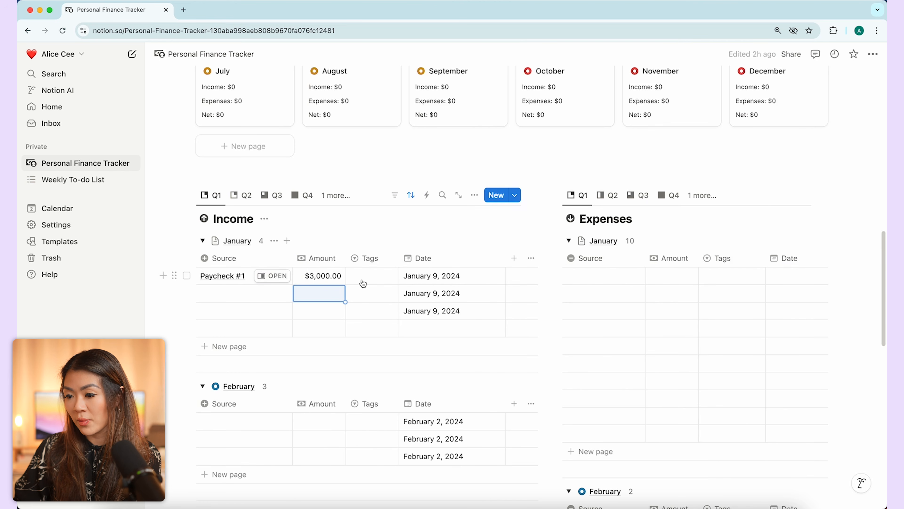
Tag the Paycheck #1 entry as Salary and set its date to January 15, 2024
{"action": "left_click", "coordinate": [391, 274]}
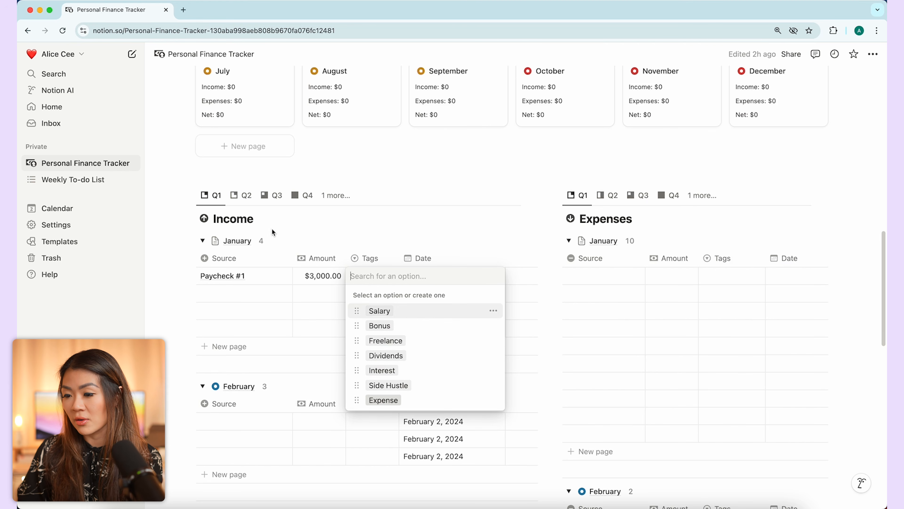
{"action": "left_click", "coordinate": [391, 313]}
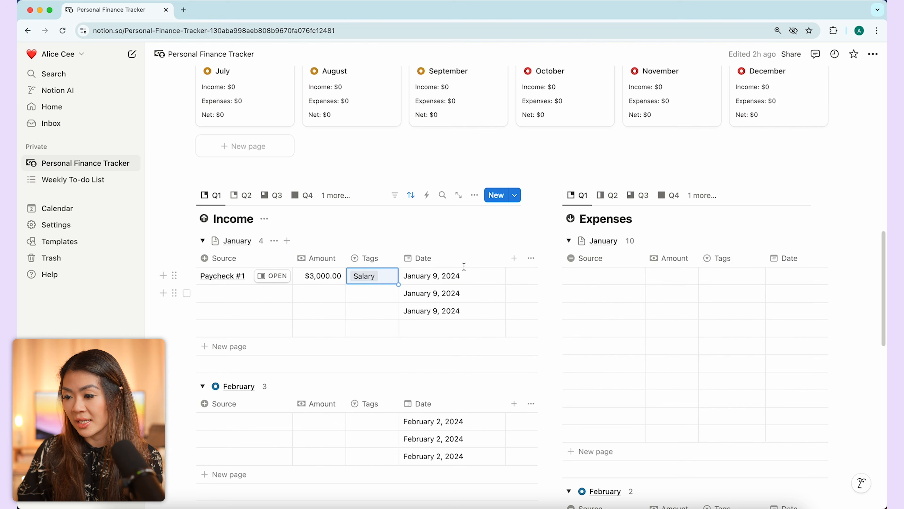
{"action": "left_click", "coordinate": [436, 280]}
{"action": "key", "text": "Left"}
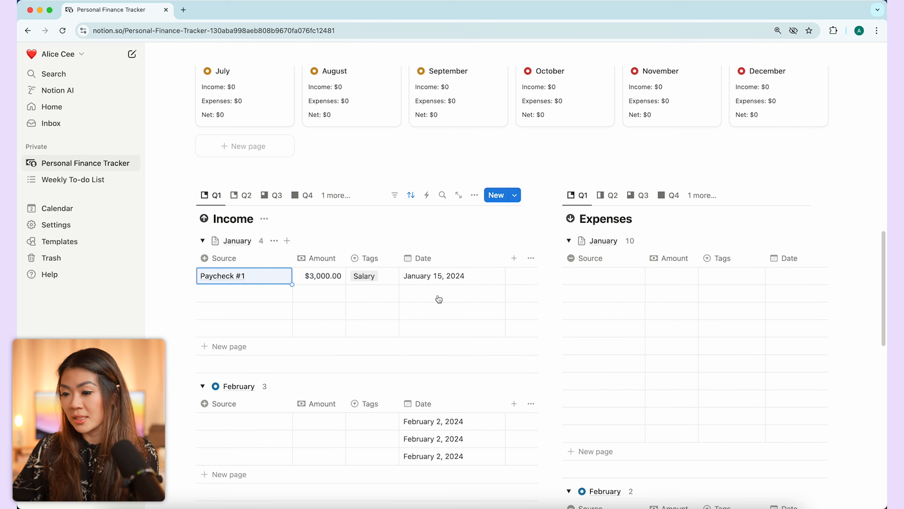
Fill in the second January income row with source Paycheck #2 and an amount of 3,000
{"action": "key", "text": "Down"}
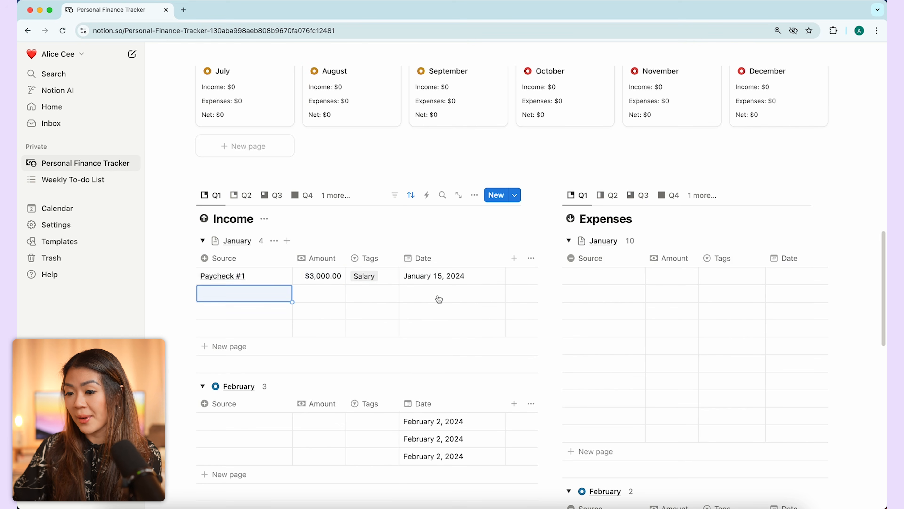
{"action": "type", "text": "Paycheck #2"}
{"action": "key", "text": "Return"}
{"action": "key", "text": "Up"}
{"action": "key", "text": "Right"}
{"action": "type", "text": "3"}
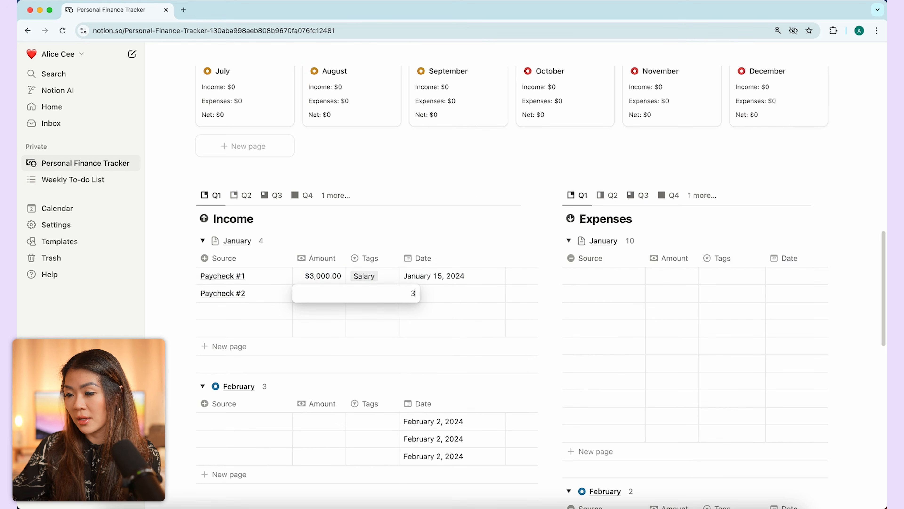
{"action": "type", "text": ",000"}
{"action": "key", "text": "Return"}
Assign the Salary tag to the Paycheck #2 entry
{"action": "key", "text": "Up"}
{"action": "key", "text": "Right"}
{"action": "key", "text": "Return"}
{"action": "key", "text": "Return"}
Set the date of the Paycheck #2 entry to January 31, 2024
{"action": "key", "text": "Up"}
{"action": "key", "text": "Right"}
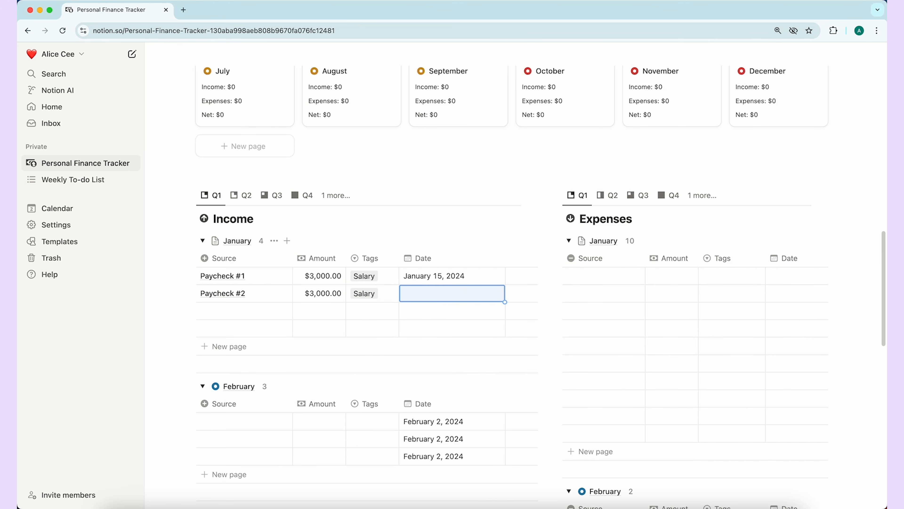
{"action": "left_click", "coordinate": [466, 294]}
{"action": "left_click", "coordinate": [508, 247]}
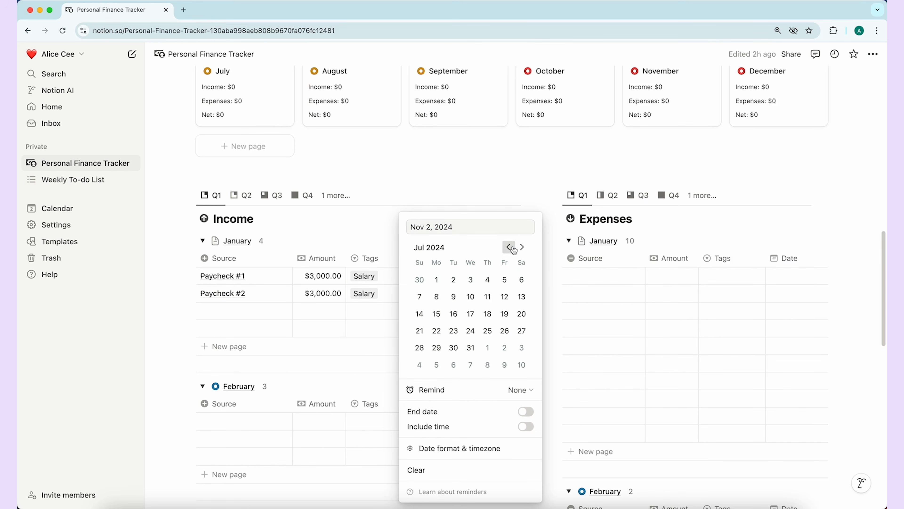
{"action": "left_click", "coordinate": [508, 247]}
{"action": "left_click", "coordinate": [509, 246]}
{"action": "left_click", "coordinate": [470, 347]}
Check the January card in Total Savings and the savings, income and expenses charts for the new income entries
{"action": "scroll", "coordinate": [464, 179], "scroll_direction": "down", "scroll_amount": 1}
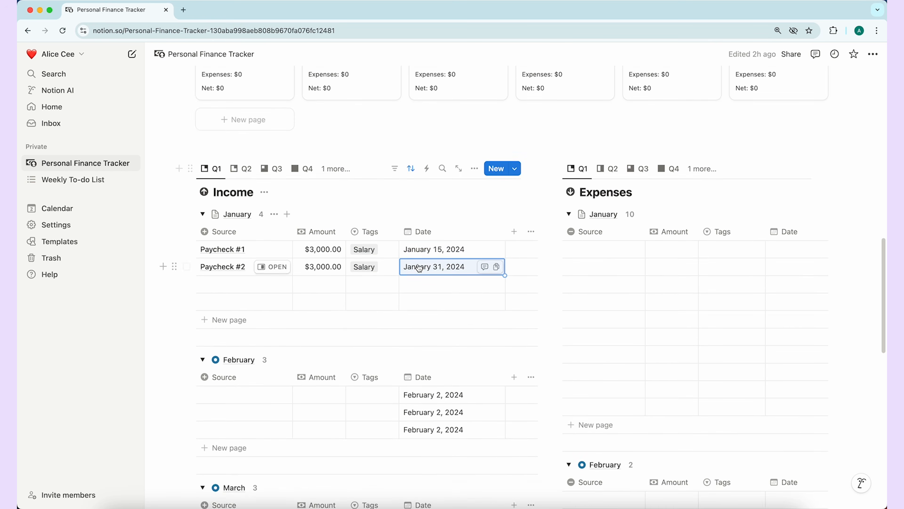
{"action": "scroll", "coordinate": [392, 250], "scroll_direction": "up", "scroll_amount": 3}
{"action": "scroll", "coordinate": [369, 294], "scroll_direction": "up", "scroll_amount": 4}
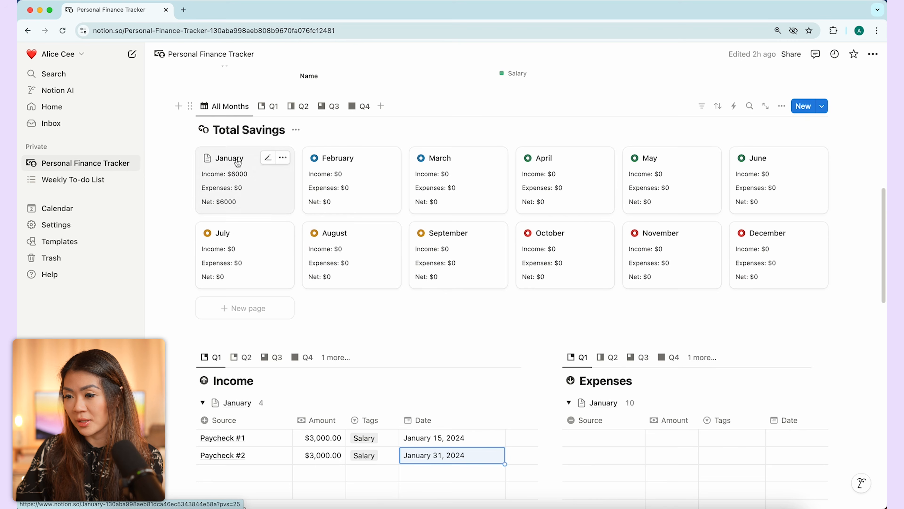
{"action": "scroll", "coordinate": [223, 175], "scroll_direction": "up", "scroll_amount": 3}
{"action": "scroll", "coordinate": [223, 175], "scroll_direction": "up", "scroll_amount": 5}
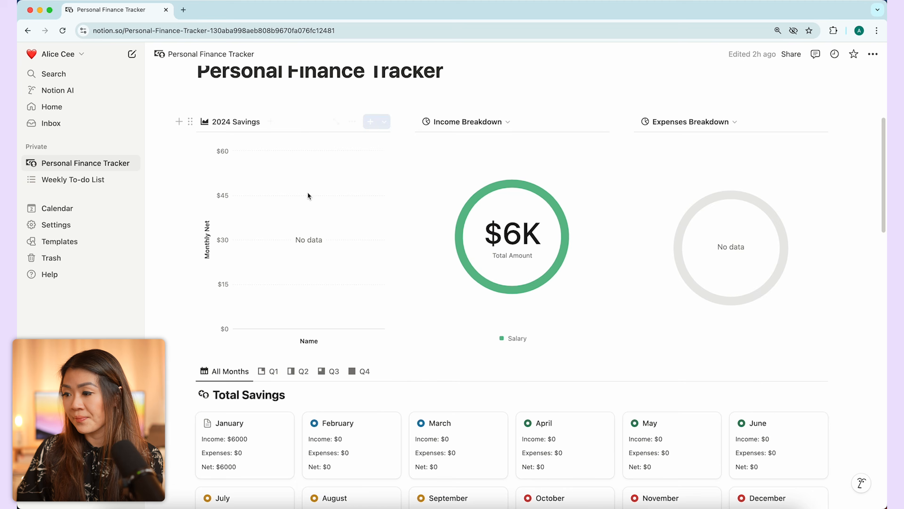
{"action": "scroll", "coordinate": [308, 196], "scroll_direction": "down", "scroll_amount": 12}
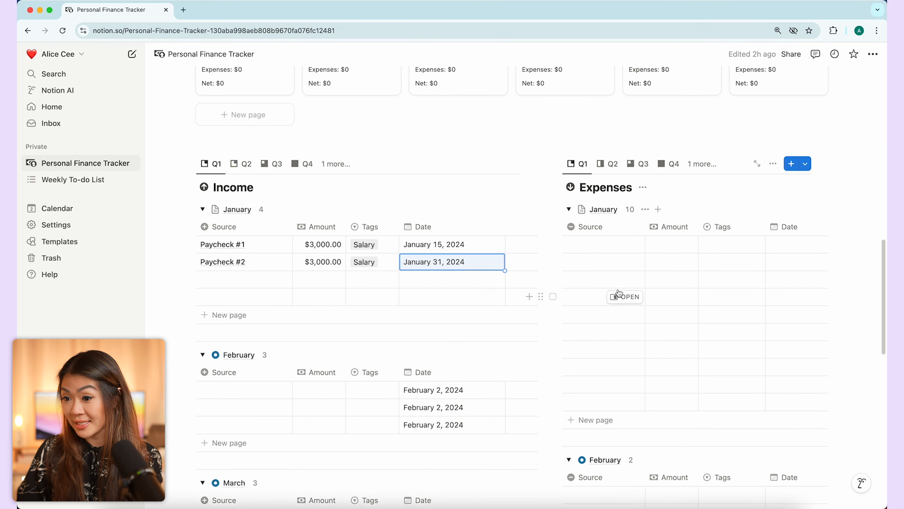
{"action": "scroll", "coordinate": [619, 293], "scroll_direction": "up", "scroll_amount": 13}
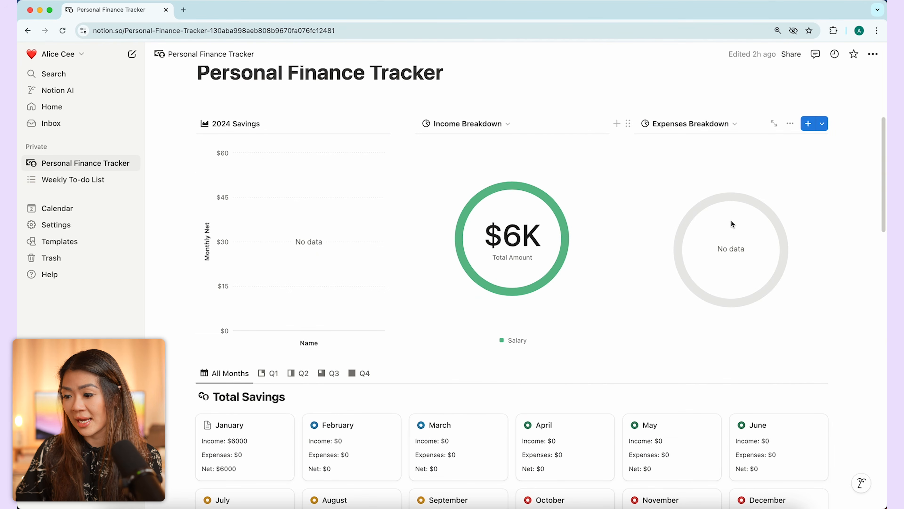
Enter Restaurant as the source in the first row of the January expenses
{"action": "scroll", "coordinate": [732, 220], "scroll_direction": "down", "scroll_amount": 12}
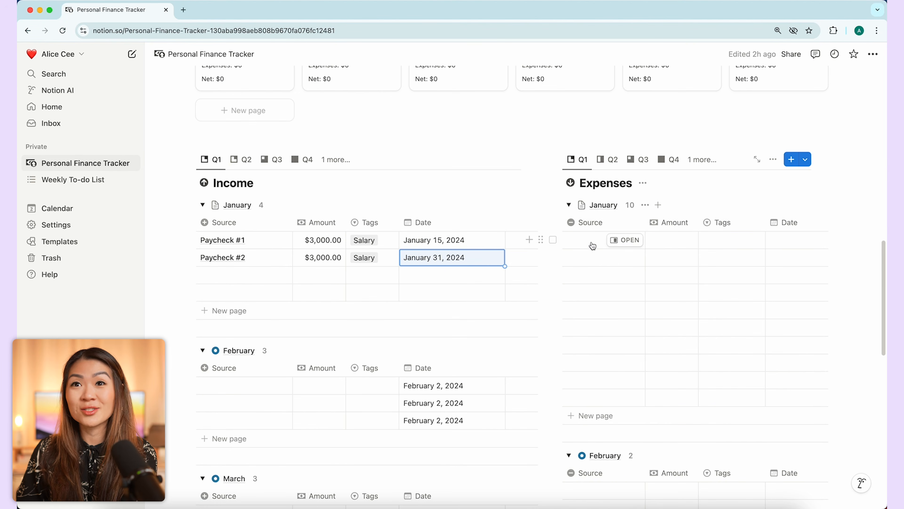
{"action": "left_click", "coordinate": [592, 245]}
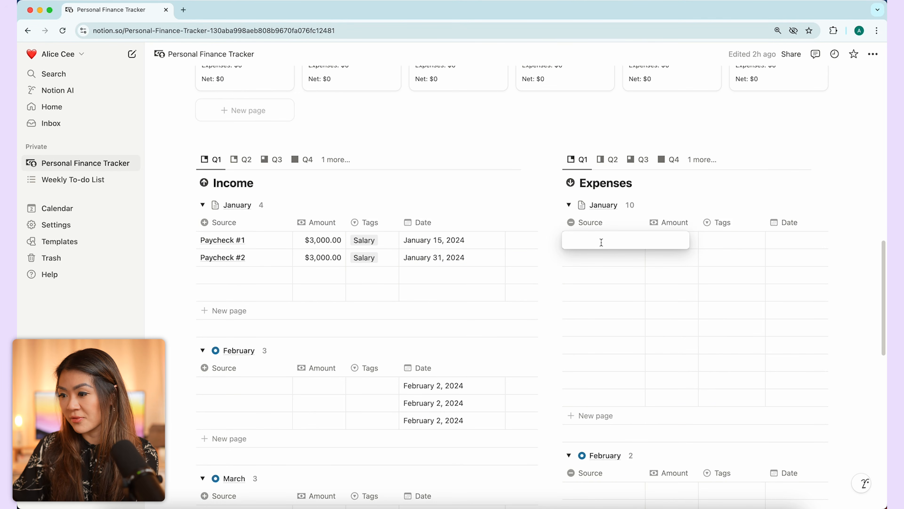
{"action": "type", "text": "Restaurant"}
{"action": "key", "text": "Return"}
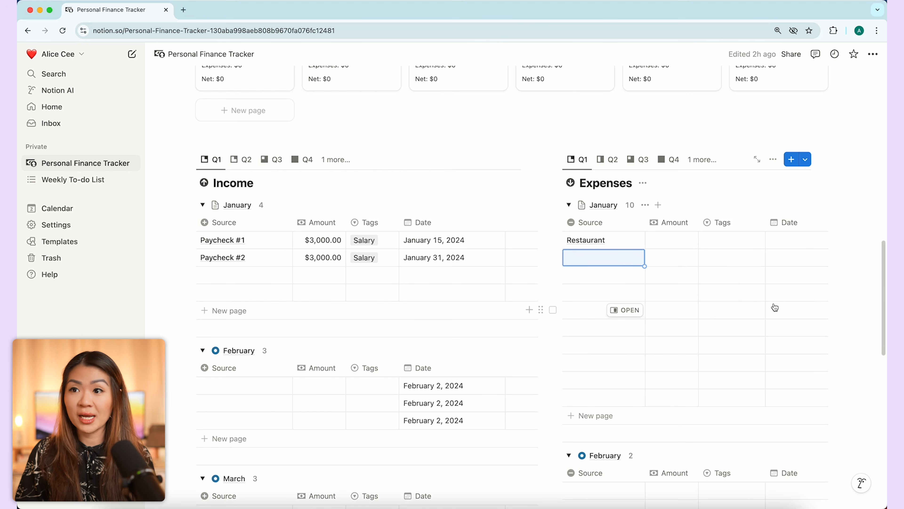
Add eight blank rows to the January group of the Expenses table
{"action": "left_click", "coordinate": [595, 416]}
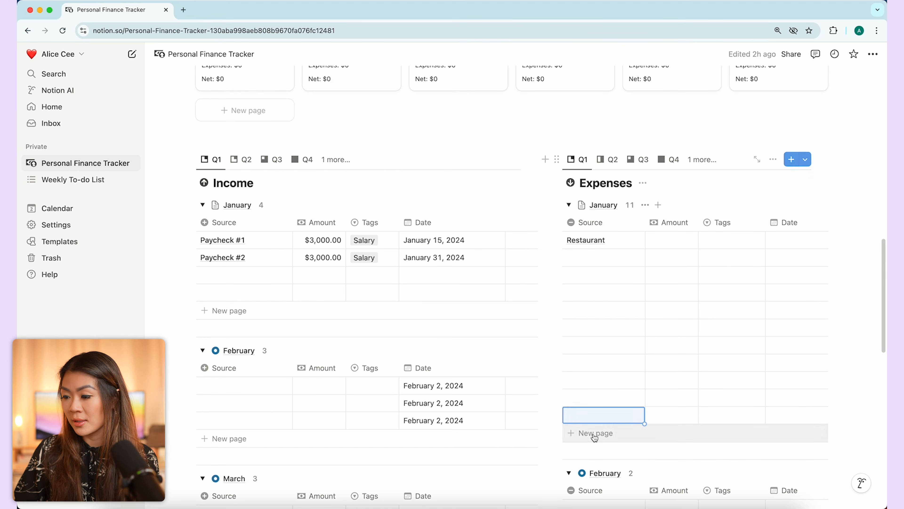
{"action": "left_click", "coordinate": [594, 432]}
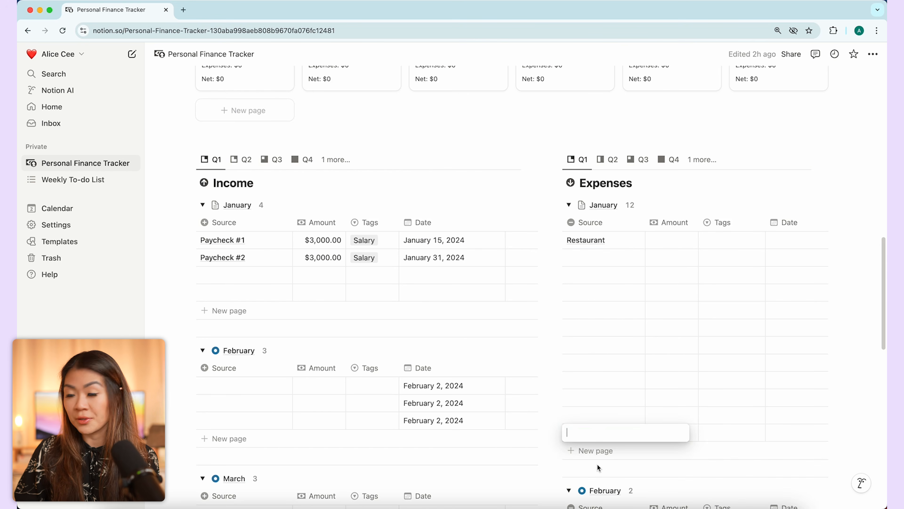
{"action": "left_click", "coordinate": [597, 451]}
{"action": "left_click", "coordinate": [585, 475]}
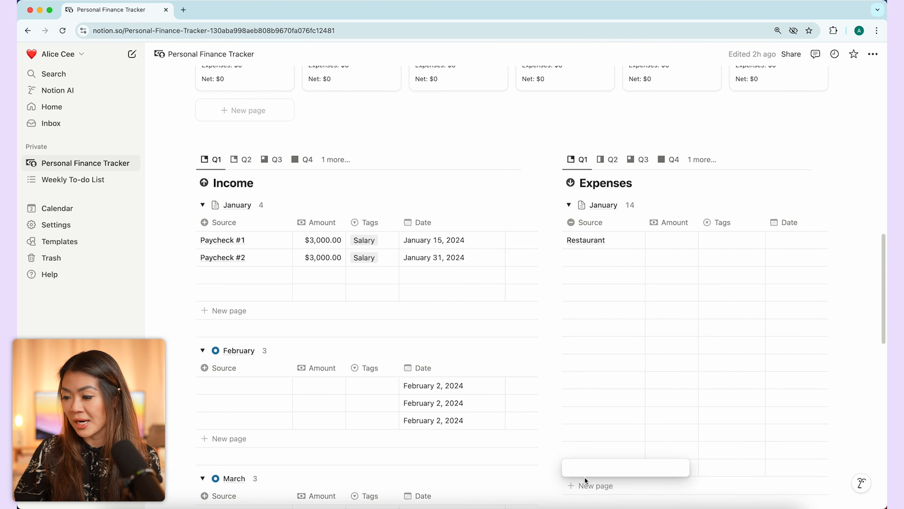
{"action": "left_click", "coordinate": [583, 484]}
{"action": "key", "text": "Escape"}
{"action": "scroll", "coordinate": [603, 407], "scroll_direction": "down", "scroll_amount": 5}
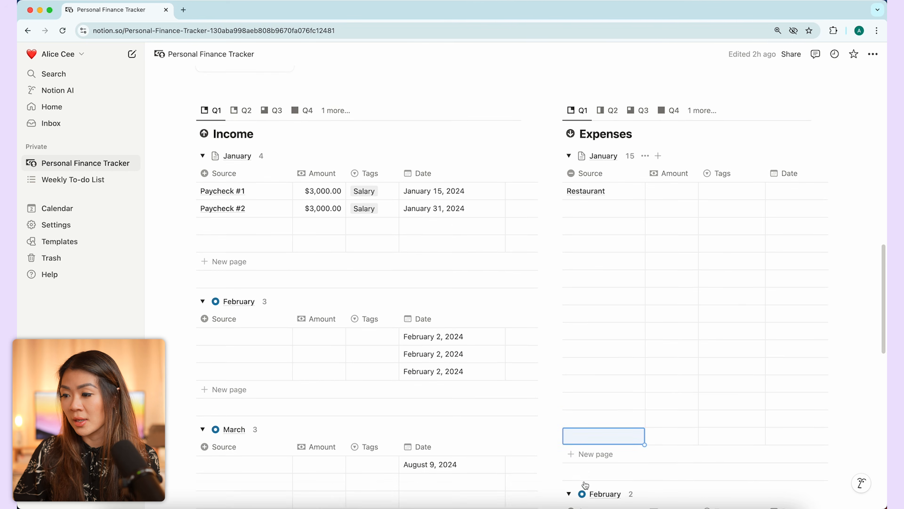
{"action": "left_click", "coordinate": [595, 403]}
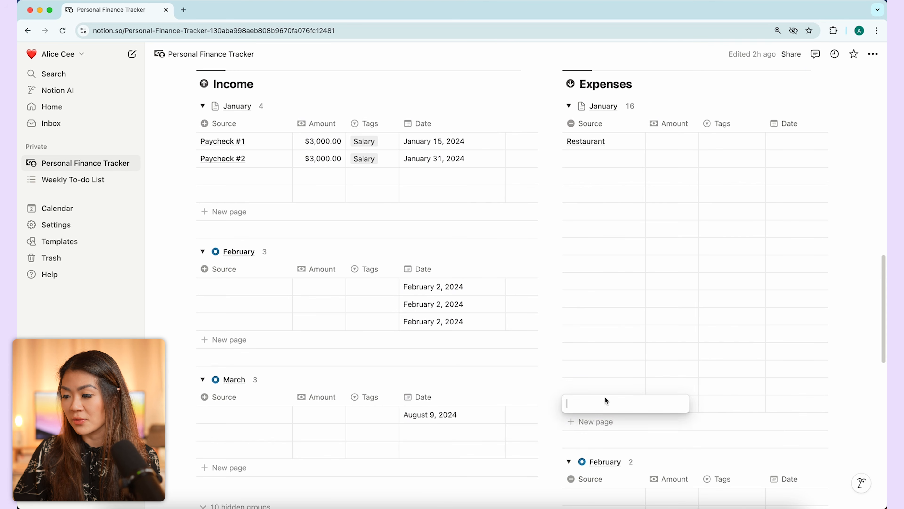
{"action": "left_click", "coordinate": [594, 421]}
{"action": "left_click", "coordinate": [590, 442]}
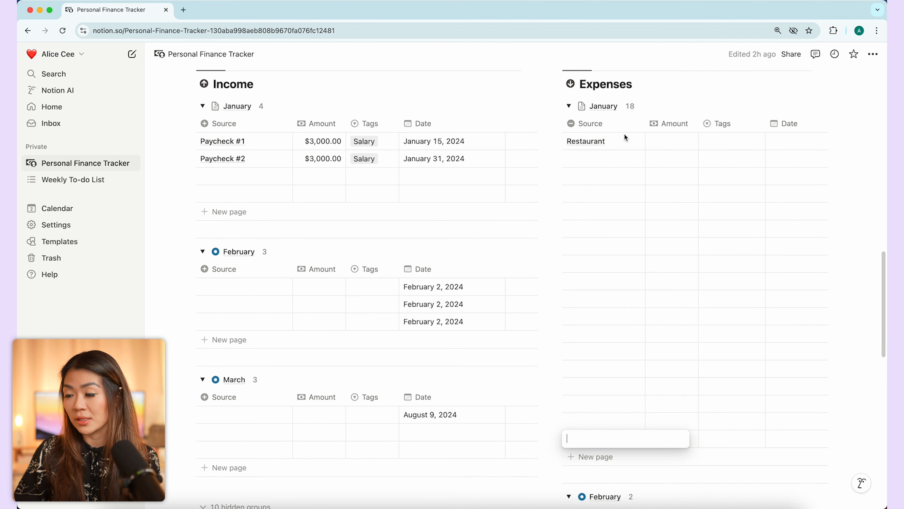
Set the Restaurant expense's amount to $39.99 and tag it as Dining Out
{"action": "left_click", "coordinate": [673, 139]}
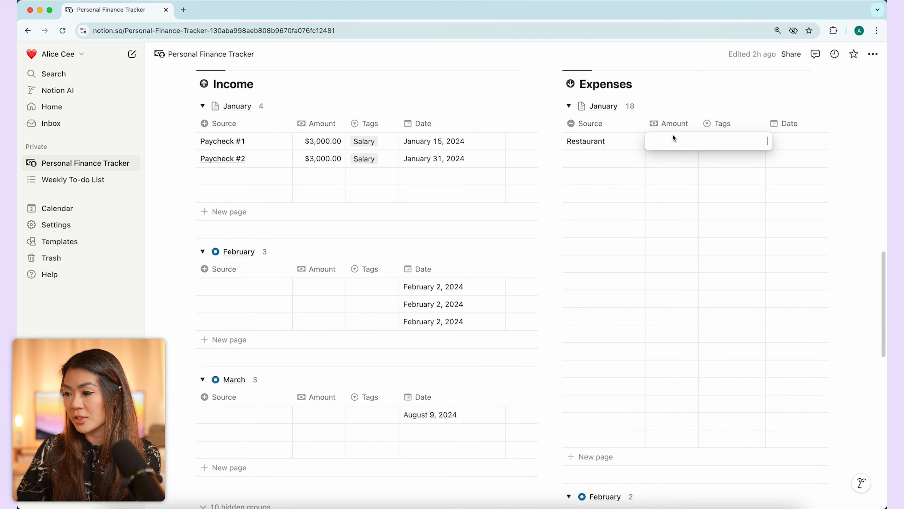
{"action": "type", "text": "$39.999"}
{"action": "key", "text": "BackSpace"}
{"action": "key", "text": "Return"}
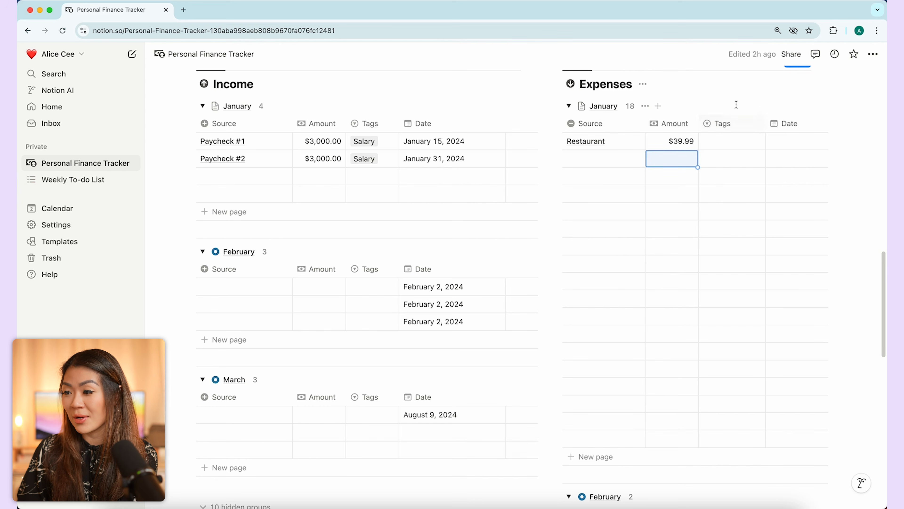
{"action": "left_click", "coordinate": [740, 140]}
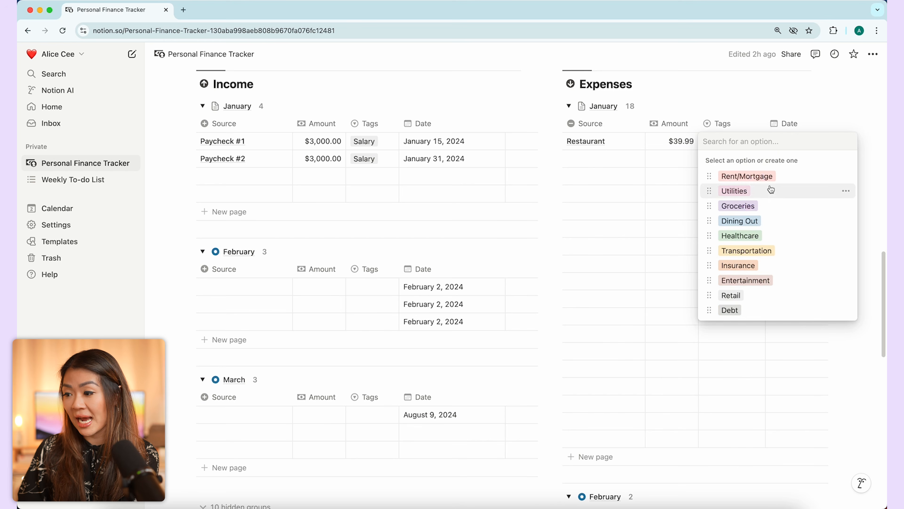
{"action": "left_click", "coordinate": [777, 218]}
{"action": "left_click", "coordinate": [748, 146]}
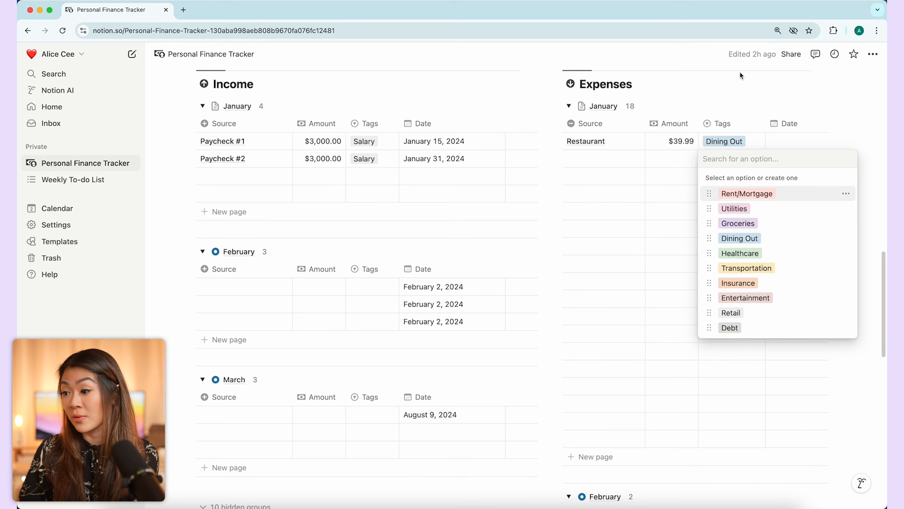
{"action": "left_click", "coordinate": [718, 114]}
Set the date of the Restaurant expense to January 3, 2024
{"action": "left_click", "coordinate": [793, 142]}
{"action": "type", "text": "Jan 3"}
{"action": "left_click", "coordinate": [859, 186]}
{"action": "left_click", "coordinate": [860, 186]}
{"action": "left_click", "coordinate": [860, 186]}
{"action": "left_click", "coordinate": [860, 186]}
{"action": "left_click", "coordinate": [849, 186]}
{"action": "left_click", "coordinate": [849, 186]}
{"action": "left_click", "coordinate": [850, 186]}
{"action": "left_click", "coordinate": [849, 186]}
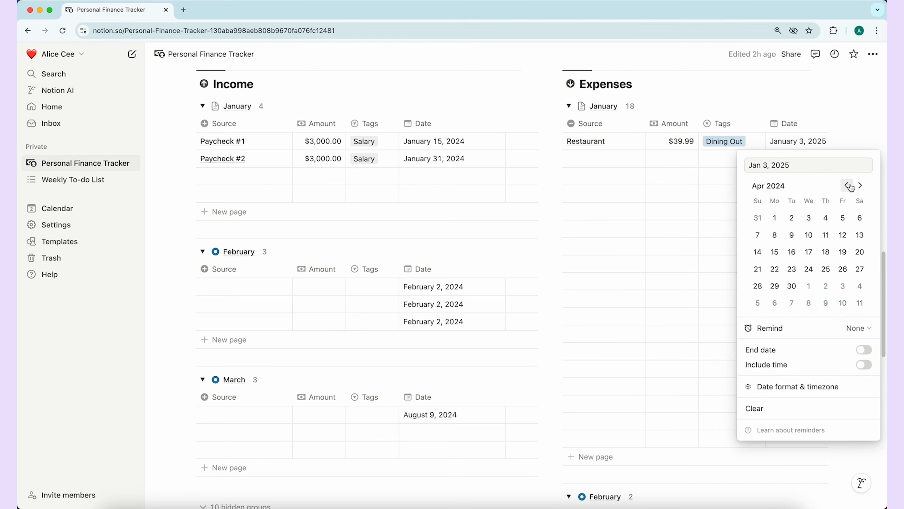
{"action": "left_click", "coordinate": [814, 219]}
Enter Groceries as the source in the second row of the January expenses, with an amount of $129.99
{"action": "left_click", "coordinate": [604, 158]}
{"action": "left_click", "coordinate": [604, 159]}
{"action": "type", "text": "Groceries"}
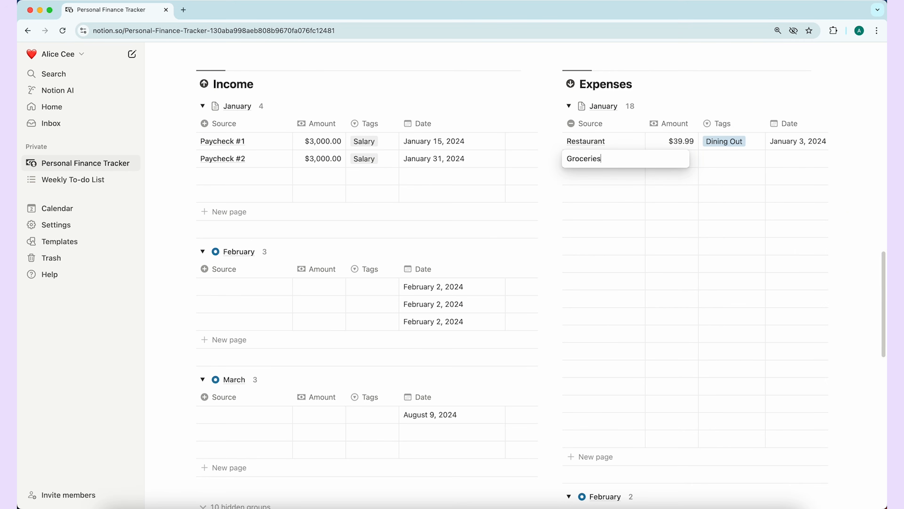
{"action": "key", "text": "Return"}
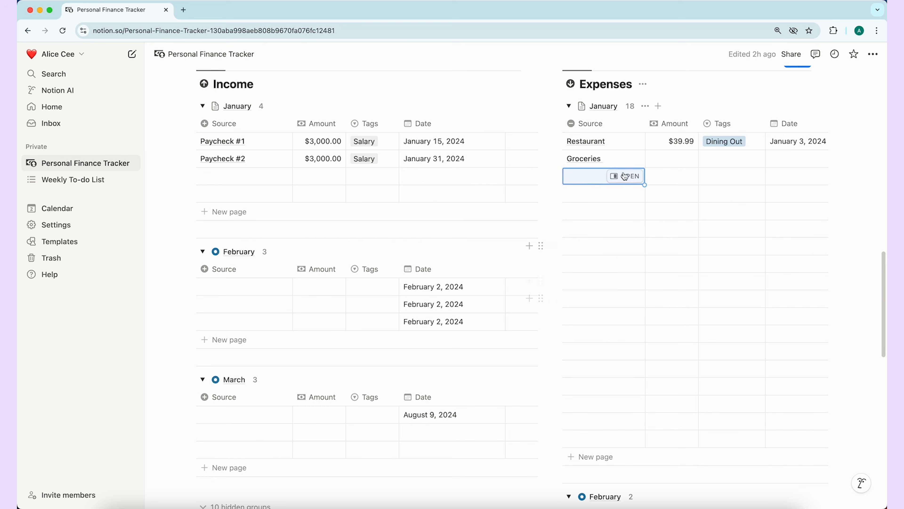
{"action": "left_click", "coordinate": [680, 162]}
{"action": "type", "text": "129.9"}
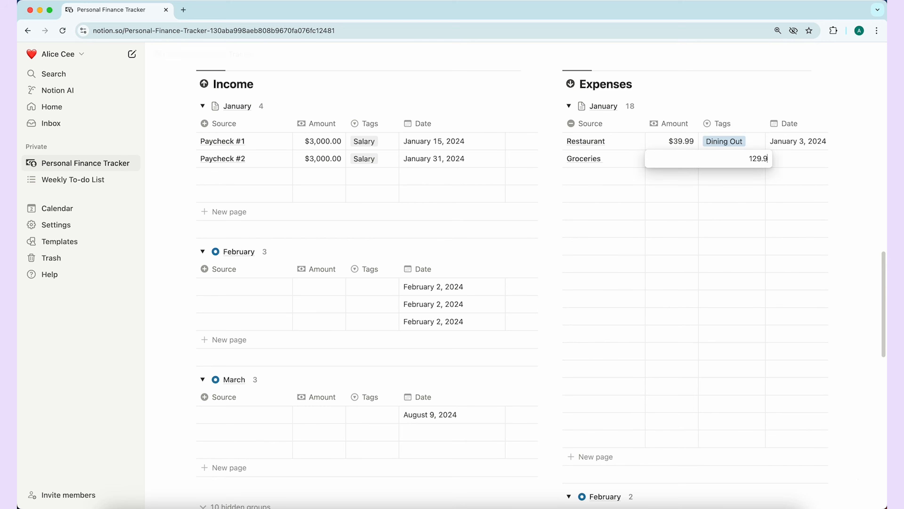
{"action": "type", "text": "9"}
Tag the Groceries expense as Groceries and date it January 6, 2024
{"action": "left_click", "coordinate": [730, 158]}
{"action": "left_click", "coordinate": [726, 223]}
{"action": "left_click", "coordinate": [789, 159]}
{"action": "left_click", "coordinate": [861, 205]}
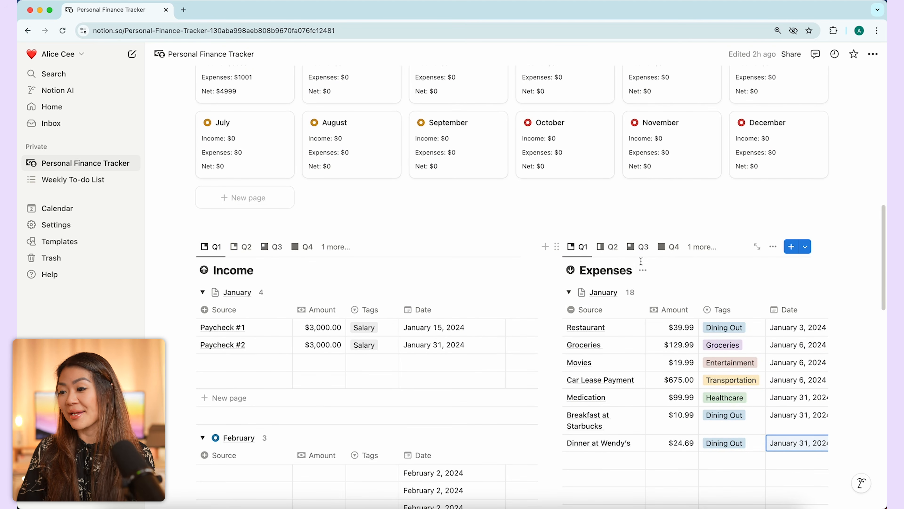
Review the filled January entries against the January card in Total Savings and the 2024 Savings, income and expenses charts
{"action": "scroll", "coordinate": [632, 376], "scroll_direction": "down", "scroll_amount": 1}
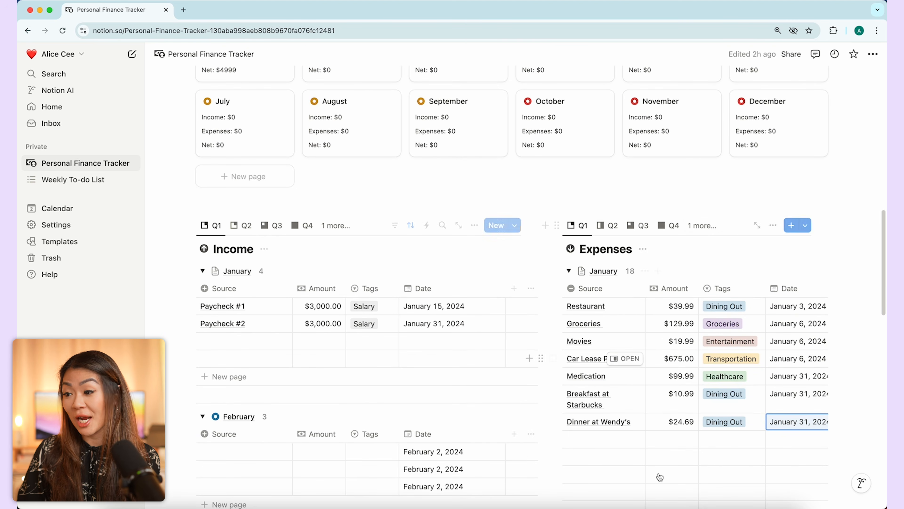
{"action": "scroll", "coordinate": [232, 211], "scroll_direction": "up", "scroll_amount": 5}
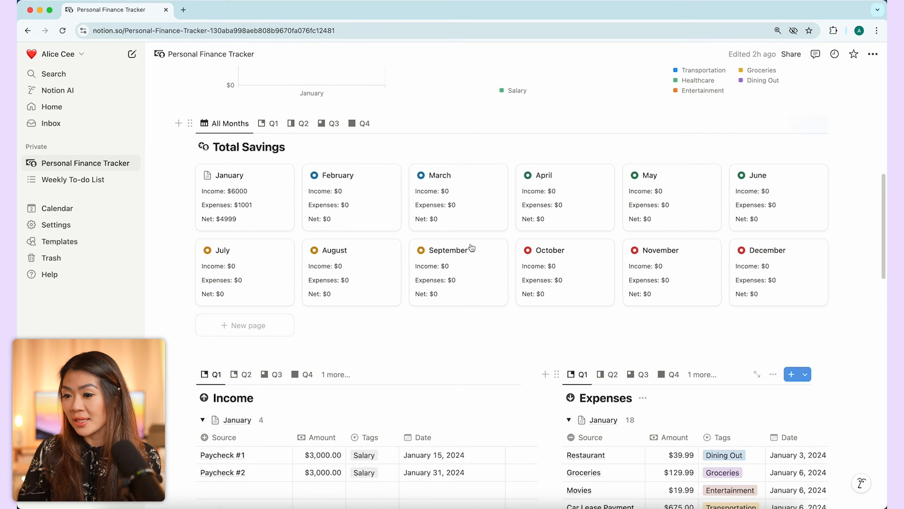
{"action": "scroll", "coordinate": [253, 200], "scroll_direction": "up", "scroll_amount": 1}
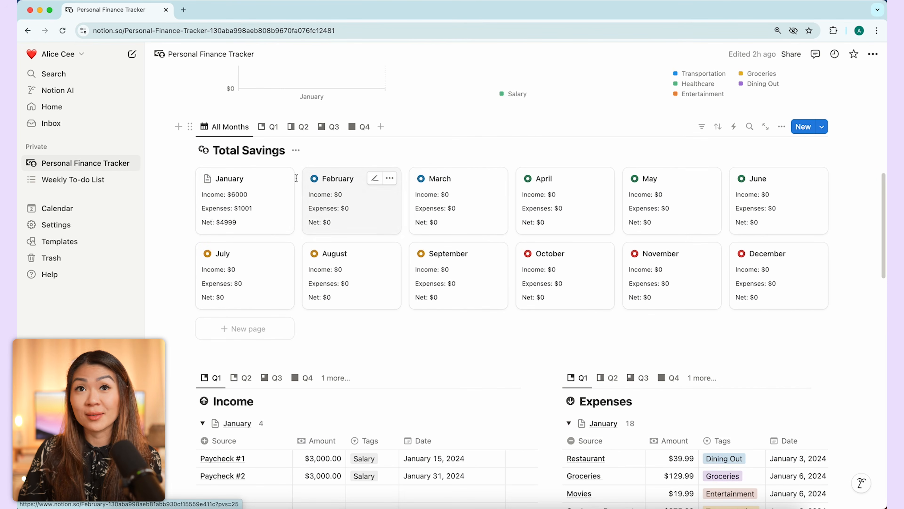
{"action": "scroll", "coordinate": [247, 240], "scroll_direction": "down", "scroll_amount": 7}
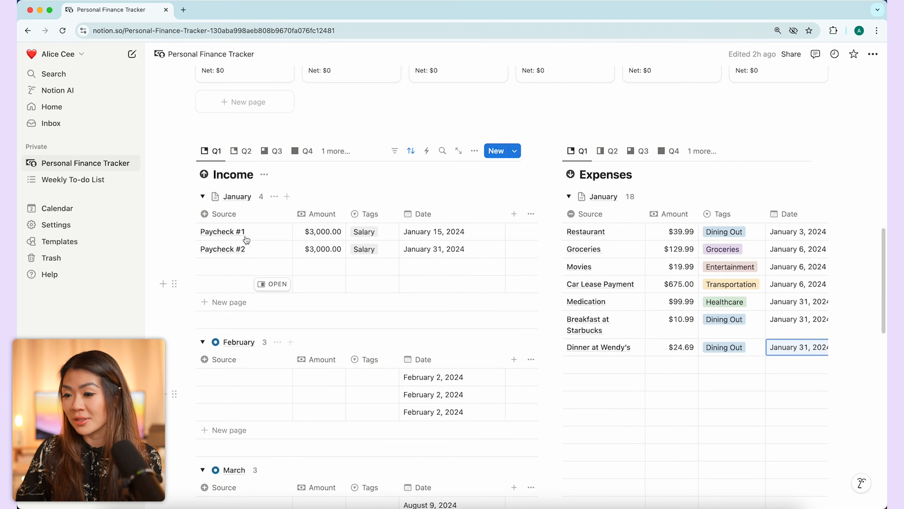
{"action": "scroll", "coordinate": [246, 239], "scroll_direction": "up", "scroll_amount": 6}
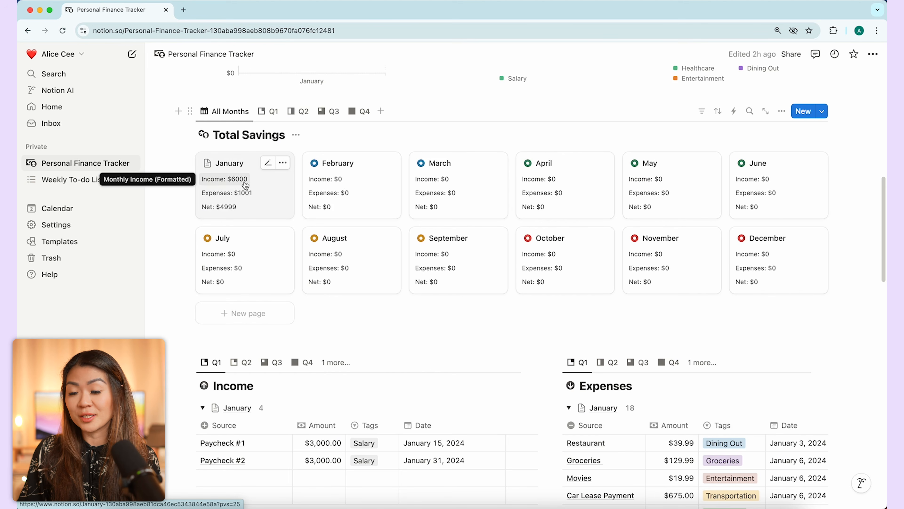
{"action": "scroll", "coordinate": [243, 194], "scroll_direction": "up", "scroll_amount": 5}
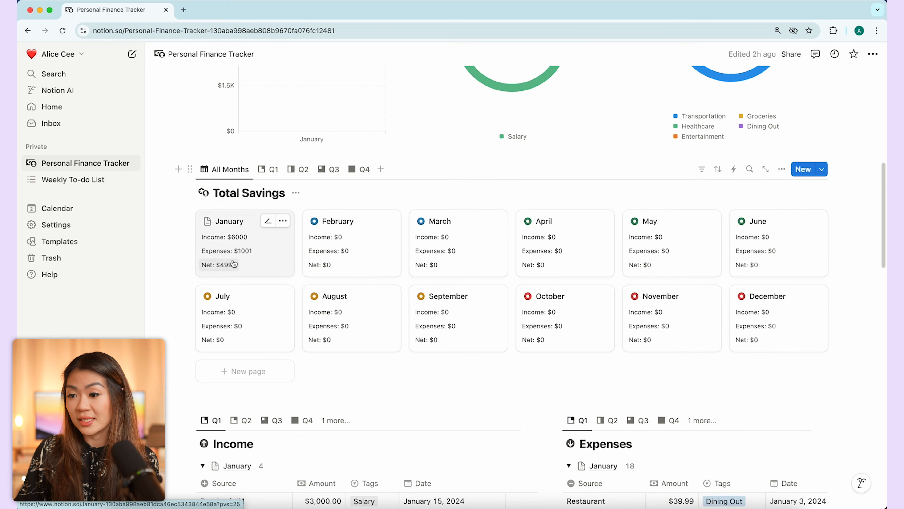
{"action": "scroll", "coordinate": [285, 249], "scroll_direction": "up", "scroll_amount": 3}
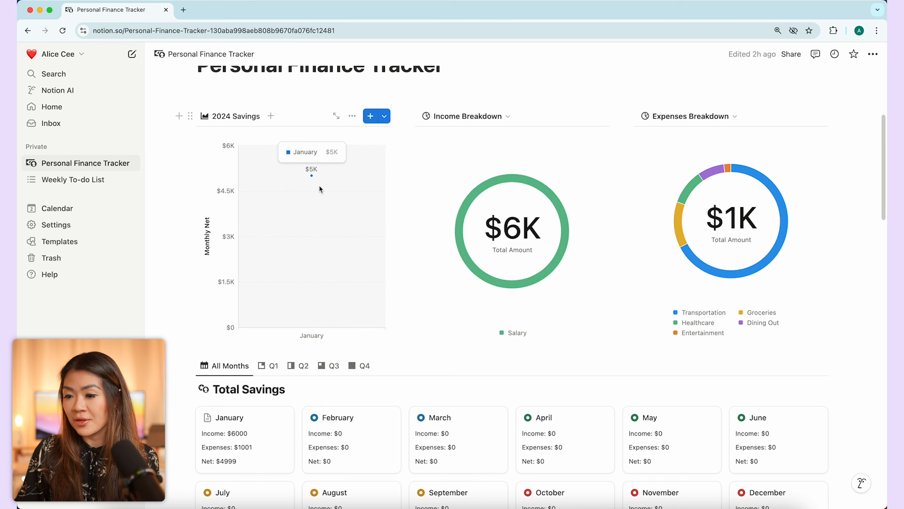
{"action": "scroll", "coordinate": [266, 253], "scroll_direction": "up", "scroll_amount": 2}
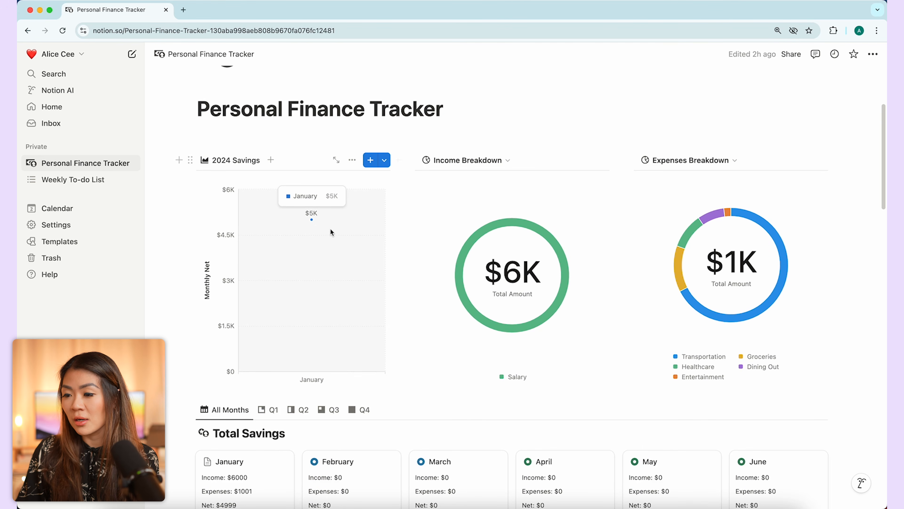
{"action": "scroll", "coordinate": [302, 294], "scroll_direction": "down", "scroll_amount": 5}
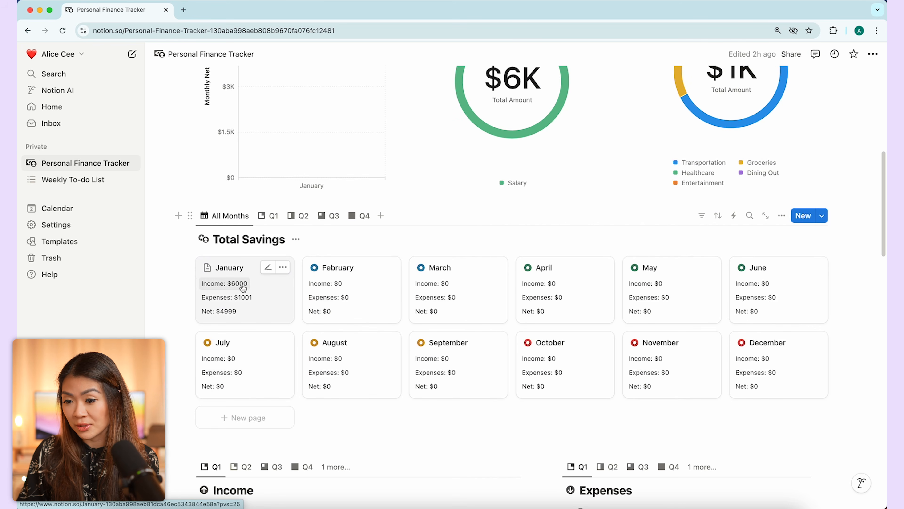
{"action": "scroll", "coordinate": [252, 303], "scroll_direction": "up", "scroll_amount": 1}
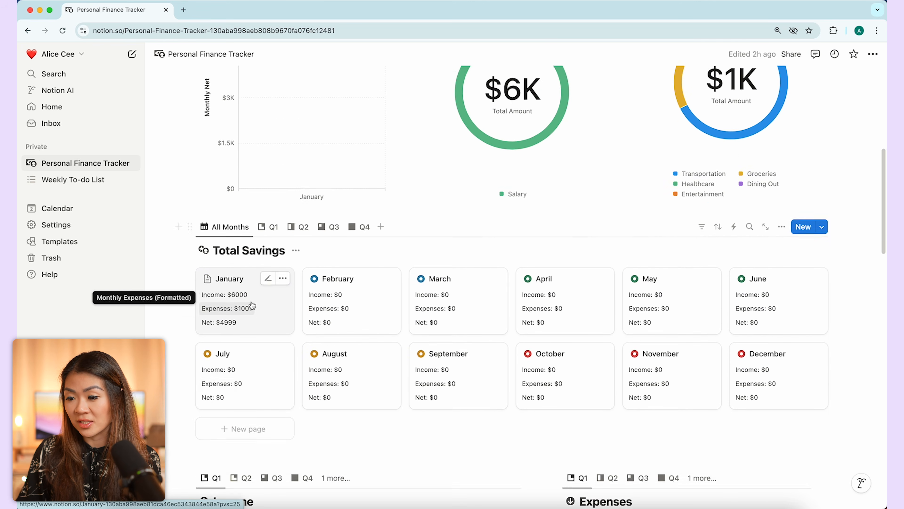
{"action": "scroll", "coordinate": [252, 305], "scroll_direction": "up", "scroll_amount": 3}
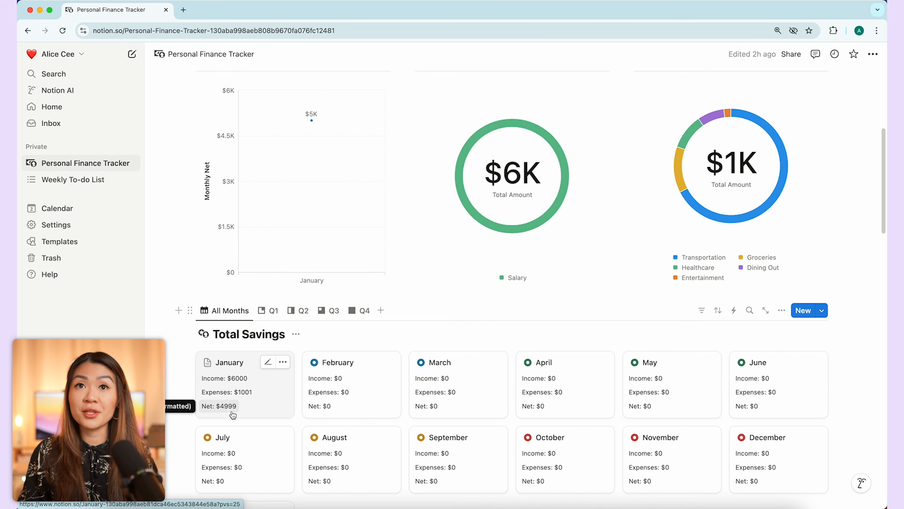
{"action": "scroll", "coordinate": [237, 406], "scroll_direction": "up", "scroll_amount": 2}
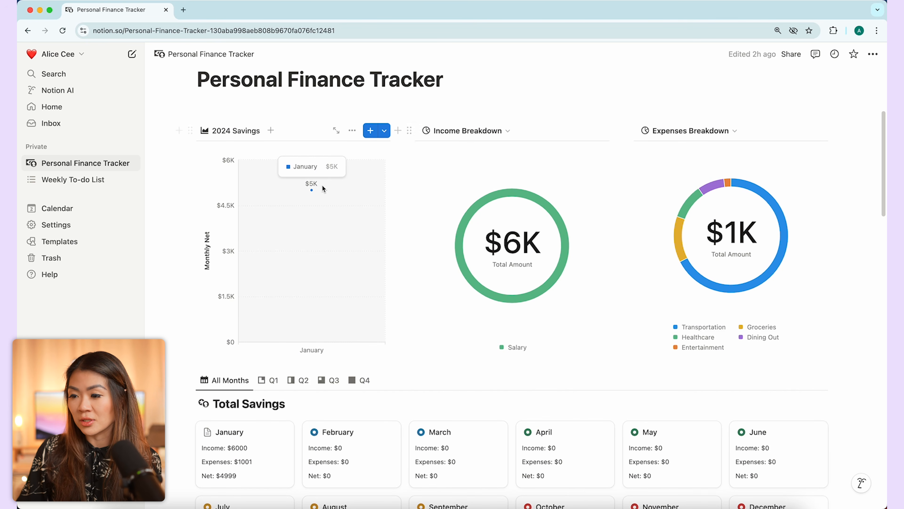
Fill the first blank January expense row with Rent as source, the Rent/Mortgage tag and an amount of $2,500
{"action": "scroll", "coordinate": [354, 246], "scroll_direction": "down", "scroll_amount": 15}
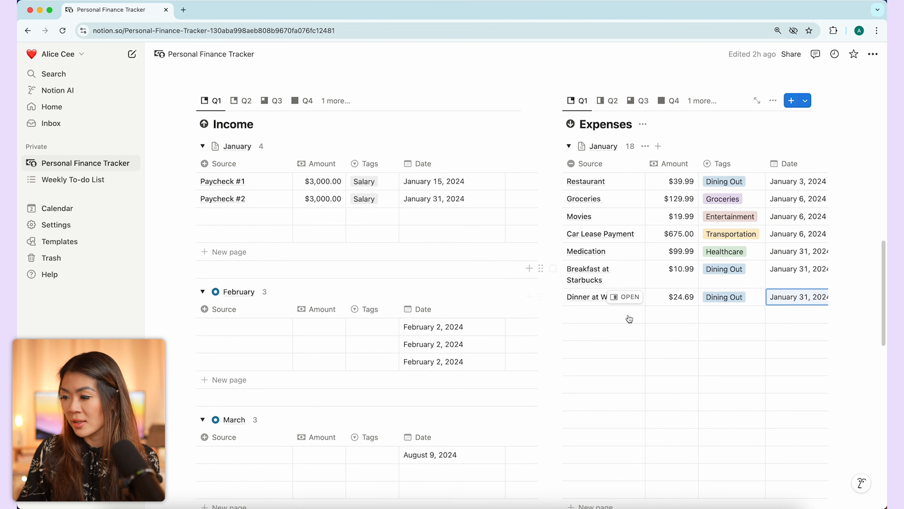
{"action": "left_click", "coordinate": [588, 313]}
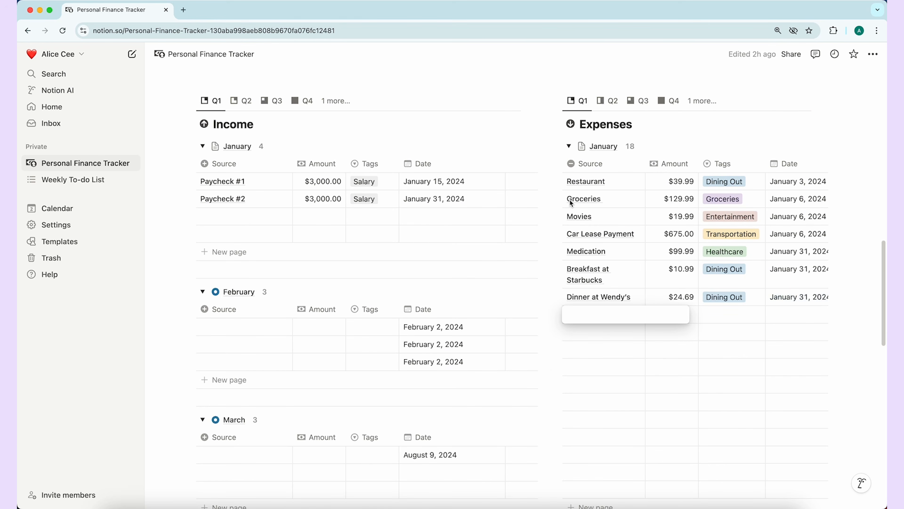
{"action": "type", "text": "Rent"}
{"action": "key", "text": "Tab"}
{"action": "key", "text": "Tab"}
{"action": "type", "text": "Rent"}
{"action": "left_click", "coordinate": [757, 348]}
{"action": "key", "text": "Left"}
{"action": "type", "text": "2"}
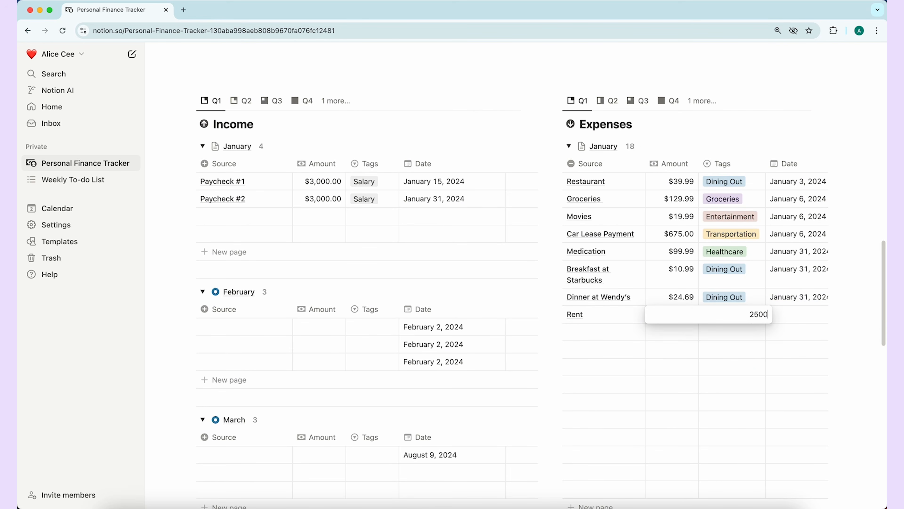
{"action": "key", "text": "Return"}
Examine how the Rent expense affects the 2024 Savings chart, the January card and the Expenses Breakdown categories
{"action": "scroll", "coordinate": [737, 366], "scroll_direction": "up", "scroll_amount": 15}
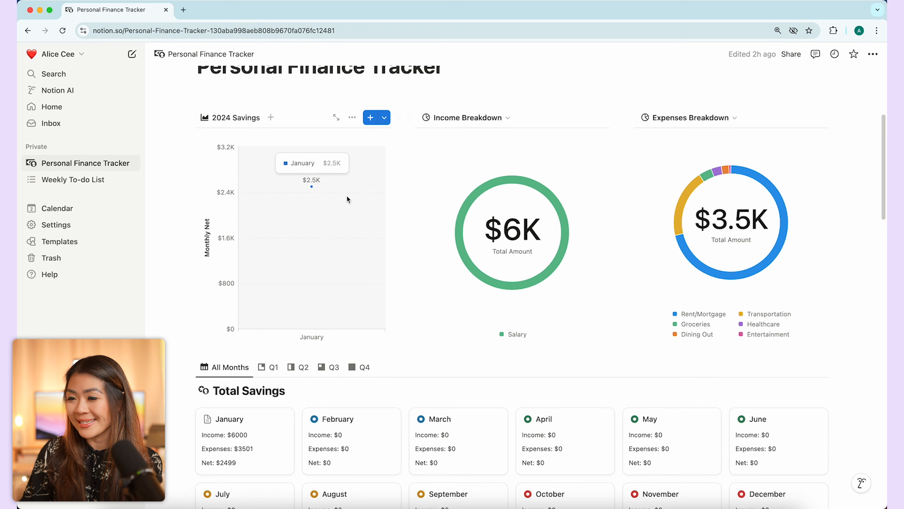
{"action": "scroll", "coordinate": [347, 198], "scroll_direction": "up", "scroll_amount": 2}
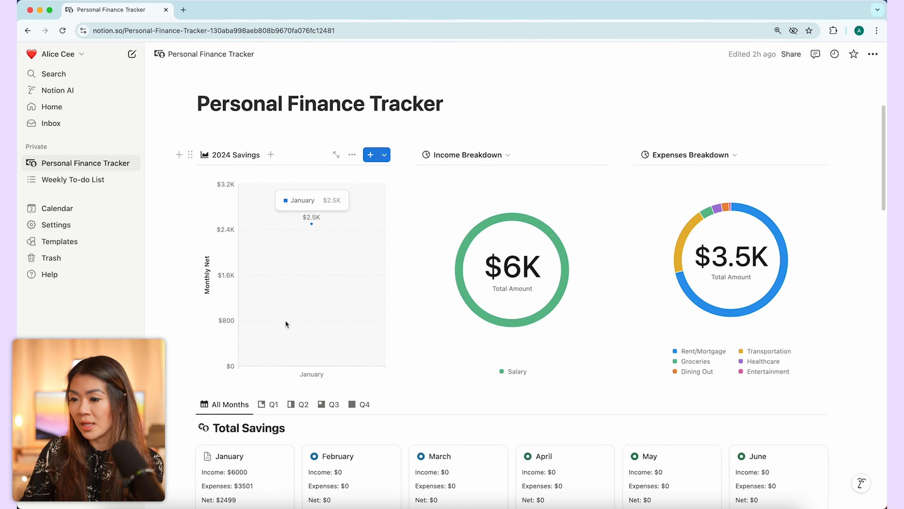
{"action": "scroll", "coordinate": [284, 320], "scroll_direction": "down", "scroll_amount": 2}
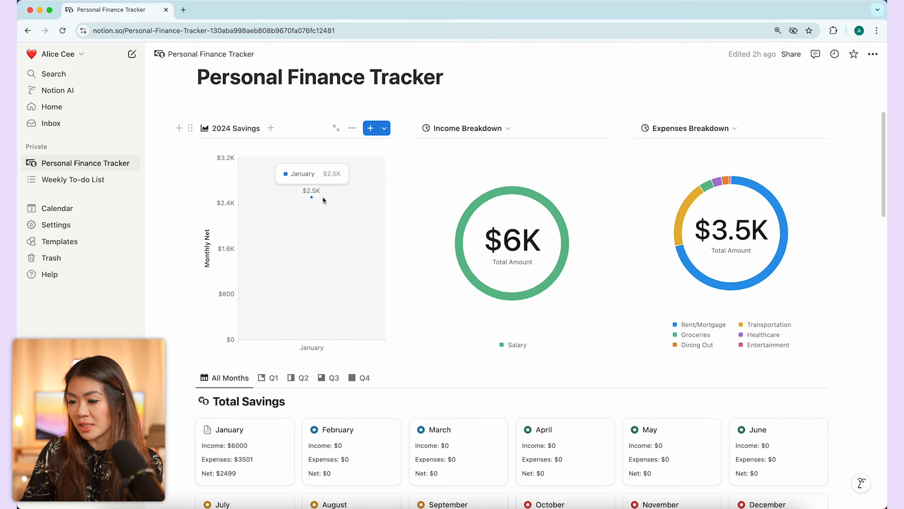
{"action": "scroll", "coordinate": [323, 199], "scroll_direction": "down", "scroll_amount": 2}
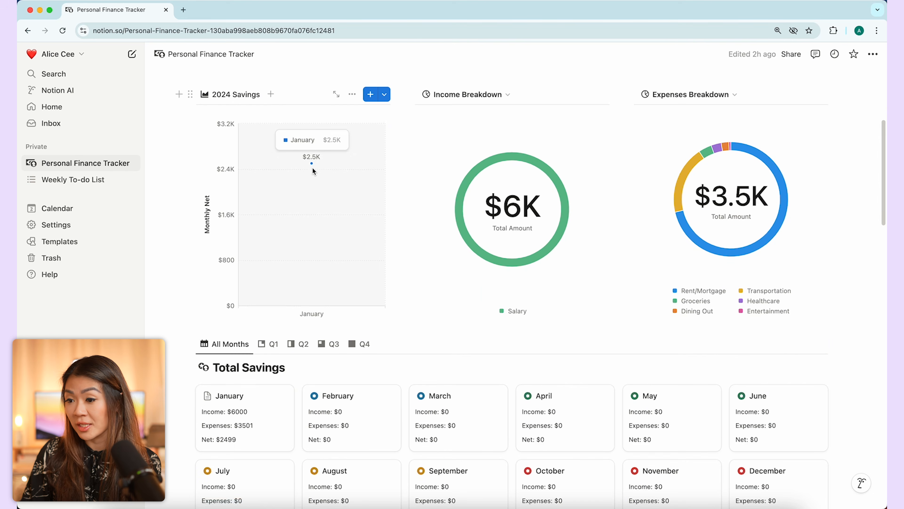
{"action": "scroll", "coordinate": [318, 204], "scroll_direction": "up", "scroll_amount": 3}
{"action": "scroll", "coordinate": [317, 221], "scroll_direction": "down", "scroll_amount": 2}
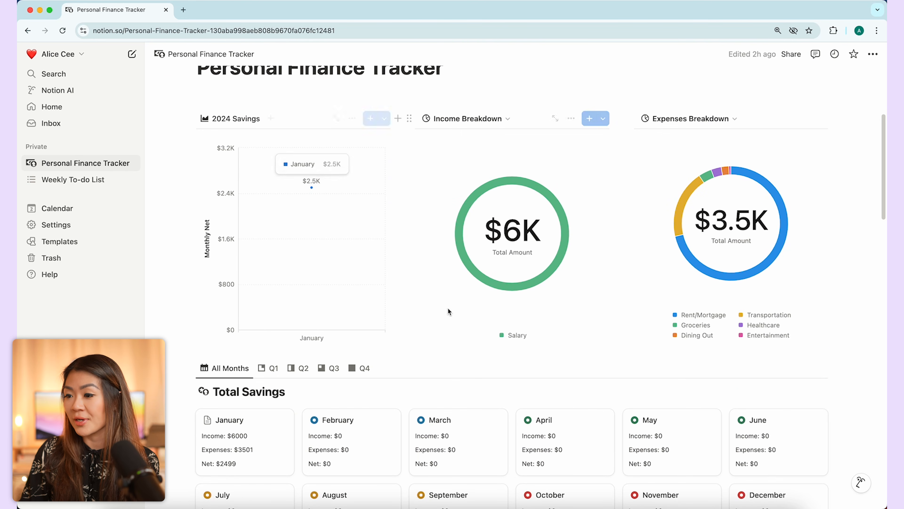
{"action": "scroll", "coordinate": [478, 309], "scroll_direction": "down", "scroll_amount": 1}
{"action": "scroll", "coordinate": [526, 223], "scroll_direction": "up", "scroll_amount": 4}
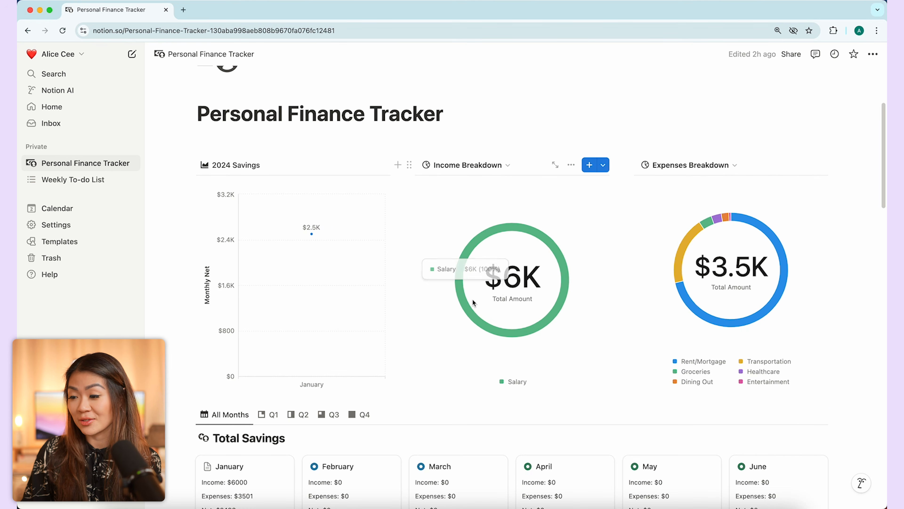
{"action": "scroll", "coordinate": [523, 314], "scroll_direction": "down", "scroll_amount": 3}
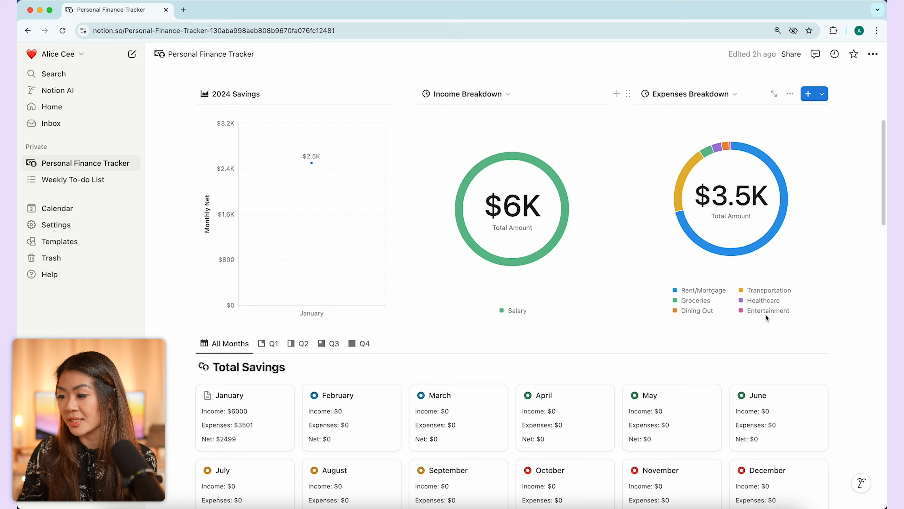
{"action": "scroll", "coordinate": [709, 299], "scroll_direction": "down", "scroll_amount": 10}
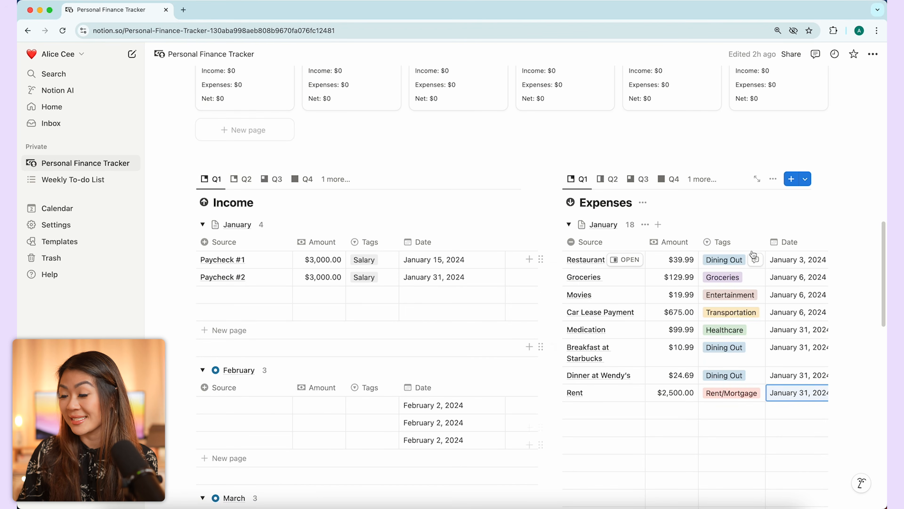
Open the view settings of the Expenses Breakdown chart for editing
{"action": "scroll", "coordinate": [747, 415], "scroll_direction": "up", "scroll_amount": 8}
{"action": "scroll", "coordinate": [747, 414], "scroll_direction": "up", "scroll_amount": 3}
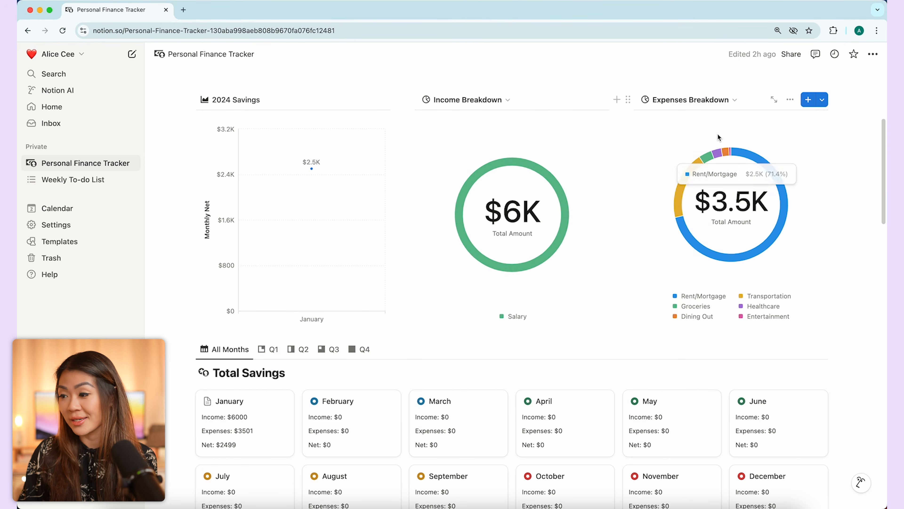
{"action": "left_click", "coordinate": [735, 100]}
{"action": "left_click", "coordinate": [760, 141]}
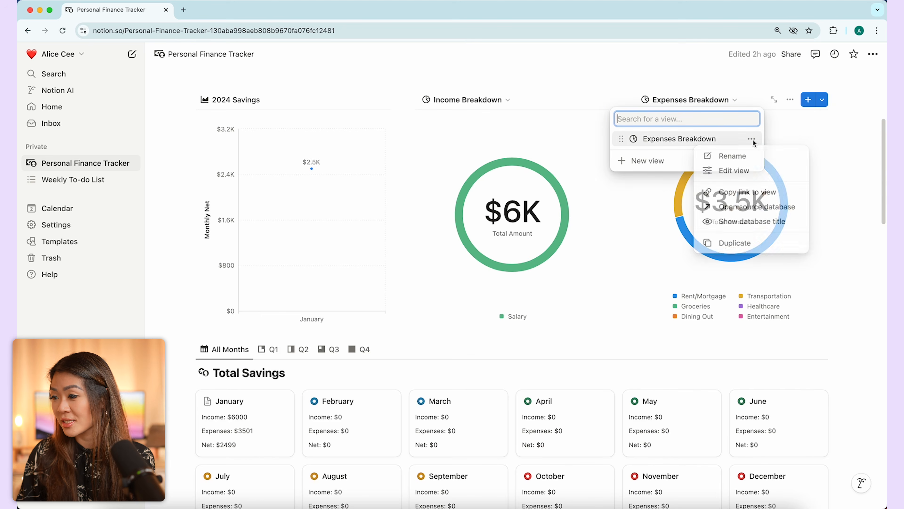
{"action": "left_click", "coordinate": [754, 170]}
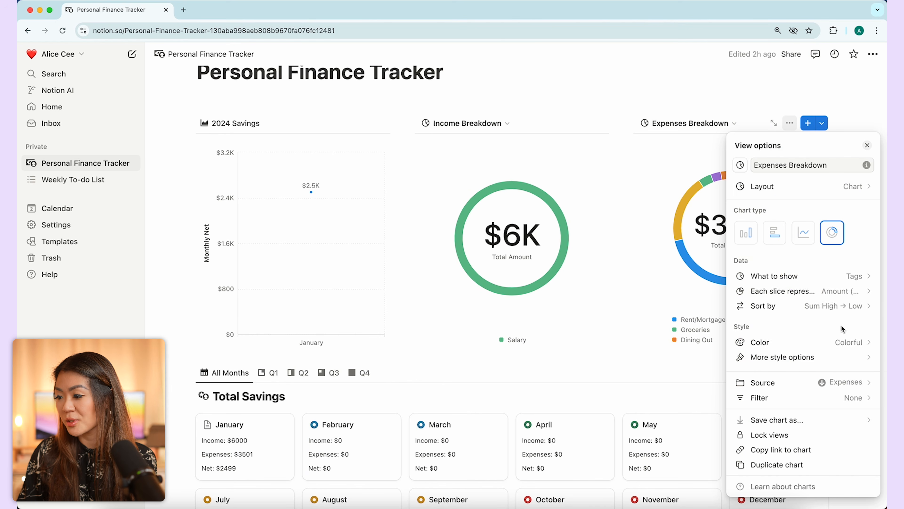
Try the Blue color palette on the Expenses Breakdown chart and switch it back to Colorful
{"action": "left_click", "coordinate": [841, 342]}
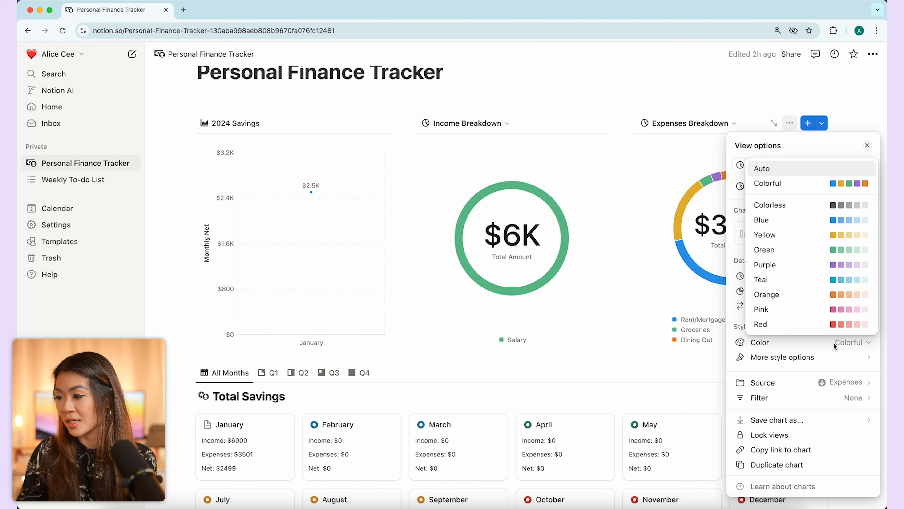
{"action": "left_click", "coordinate": [804, 222]}
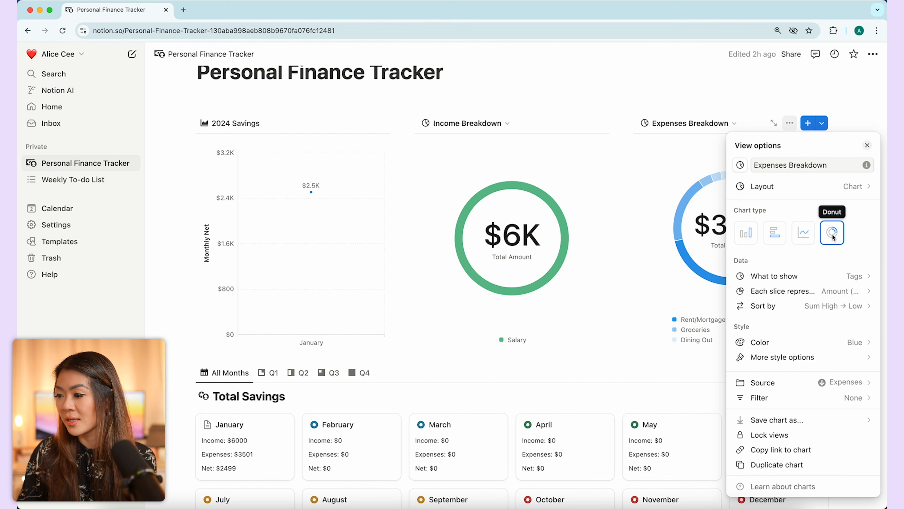
{"action": "left_click", "coordinate": [833, 342]}
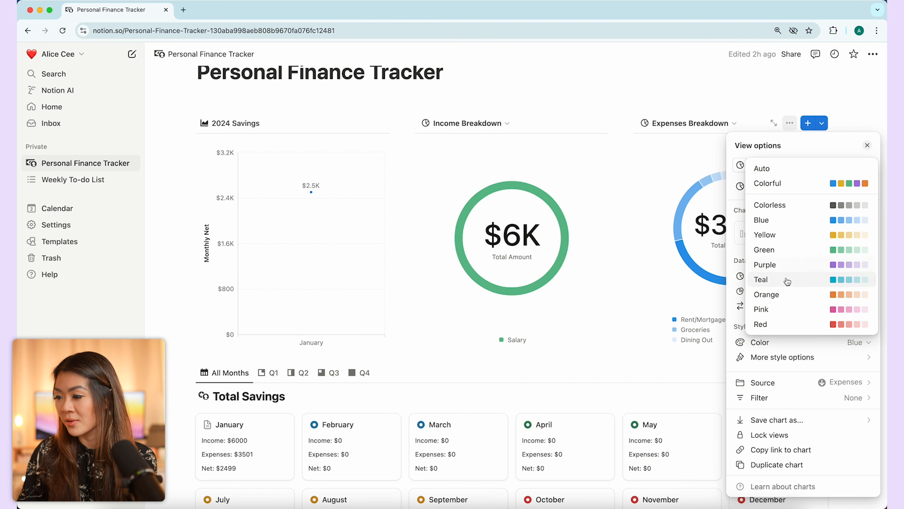
{"action": "left_click", "coordinate": [771, 184]}
{"action": "left_click", "coordinate": [700, 144]}
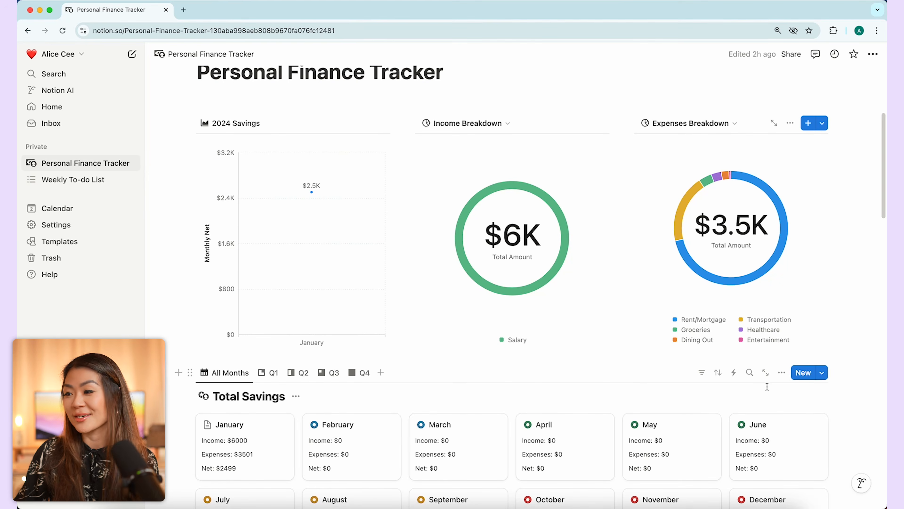
Look over the three charts and the monthly Total Savings cards of the tracker
{"action": "scroll", "coordinate": [722, 283], "scroll_direction": "up", "scroll_amount": 1}
{"action": "scroll", "coordinate": [722, 282], "scroll_direction": "down", "scroll_amount": 1}
{"action": "scroll", "coordinate": [652, 266], "scroll_direction": "down", "scroll_amount": 6}
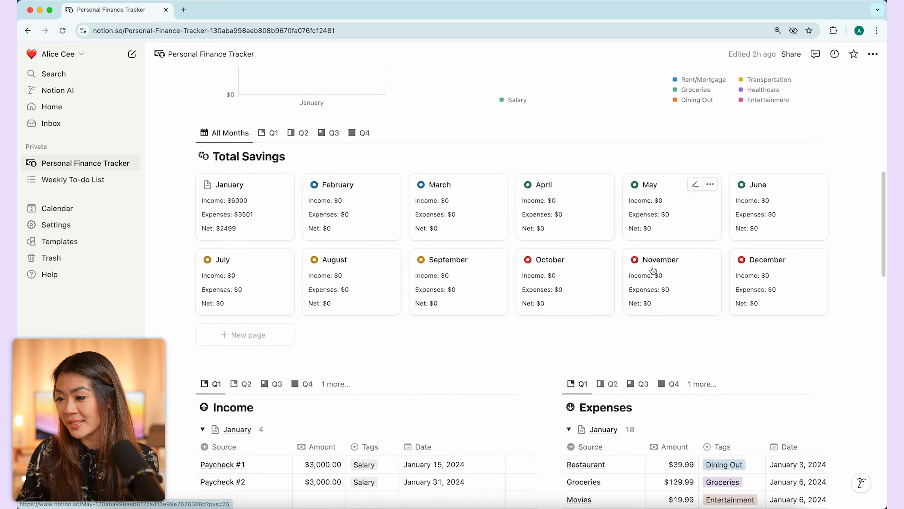
{"action": "scroll", "coordinate": [291, 337], "scroll_direction": "up", "scroll_amount": 10}
{"action": "scroll", "coordinate": [291, 337], "scroll_direction": "down", "scroll_amount": 12}
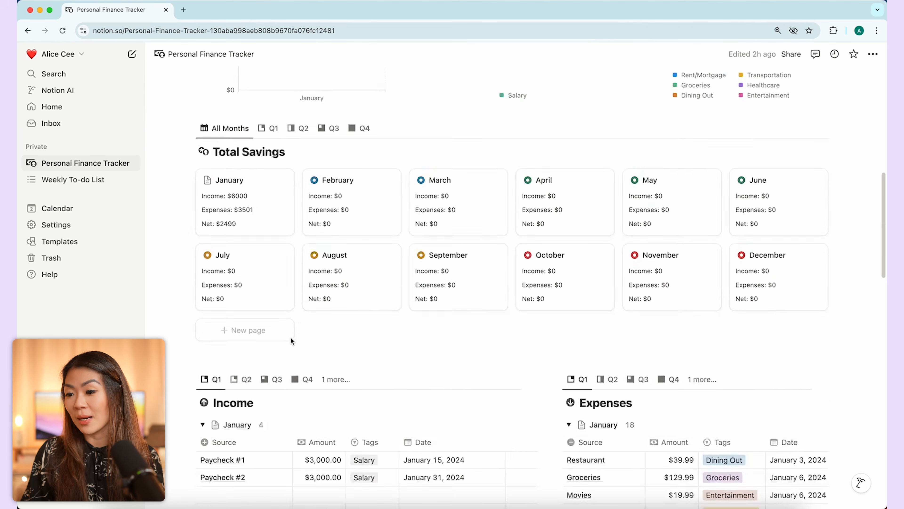
{"action": "scroll", "coordinate": [291, 337], "scroll_direction": "up", "scroll_amount": 10}
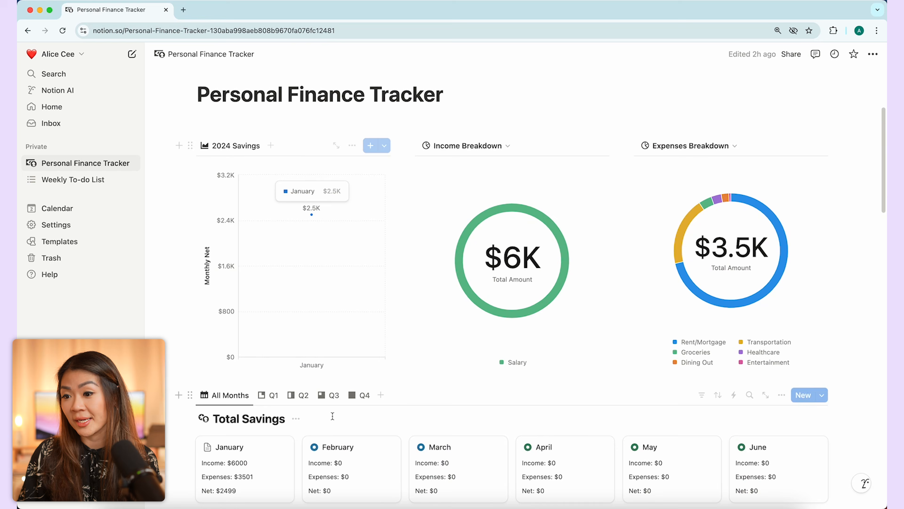
Fill February income with Paycheck #1 and Paycheck #2 at $3,000 each, tagged Salary, and Freelancer work at $300, tagged Freelance
{"action": "scroll", "coordinate": [333, 416], "scroll_direction": "down", "scroll_amount": 10}
{"action": "type", "text": "Paycheck #1"}
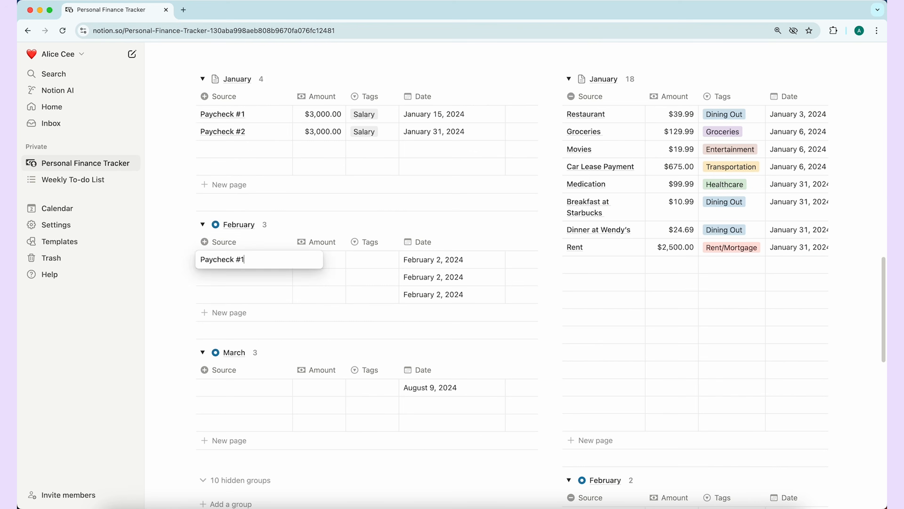
{"action": "key", "text": "Return"}
{"action": "type", "text": "Paycheck #2"}
{"action": "key", "text": "Return"}
{"action": "type", "text": "Freelancer work"}
{"action": "key", "text": "Tab"}
{"action": "type", "text": "300"}
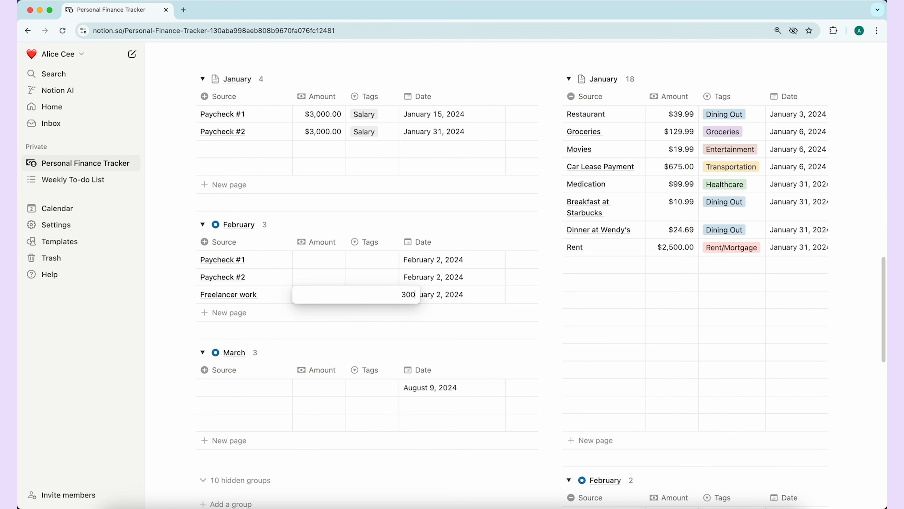
{"action": "type", "text": "3000Sa"}
Add a February income entry named Dividends with an amount of $20 and the Dividends tag
{"action": "left_click", "coordinate": [234, 313]}
{"action": "type", "text": "Dividends20"}
{"action": "left_click", "coordinate": [372, 312]}
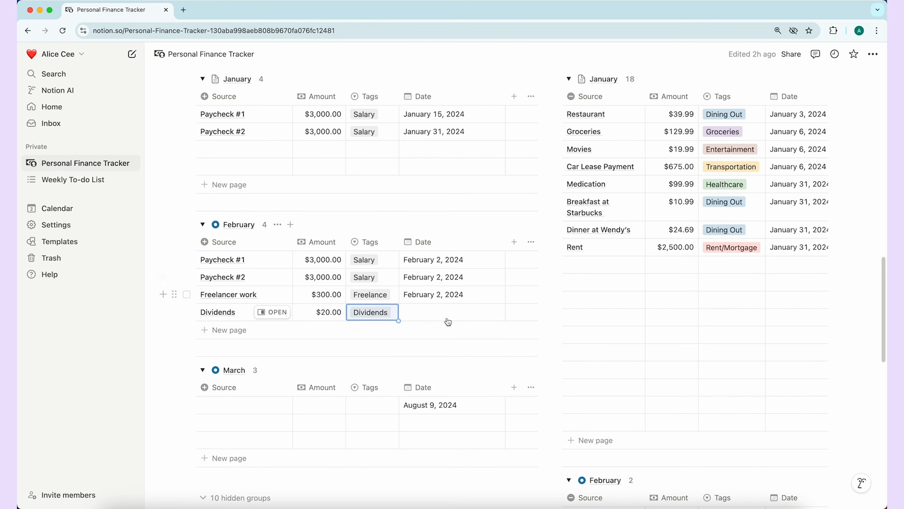
Add Interest on savings account to February income with $10, the Interest tag and February 2, 2024, and date Dividends February 29, 2024
{"action": "left_click", "coordinate": [229, 330]}
{"action": "type", "text": "Interest on savings account"}
{"action": "key", "text": "Tab"}
{"action": "type", "text": "10"}
{"action": "left_click", "coordinate": [372, 330]}
{"action": "left_click", "coordinate": [452, 294]}
{"action": "left_click", "coordinate": [488, 348]}
Fill the first February expense row with Rent, an amount of $2,500, the Rent/Mortgage tag and the date January 31, 2024
{"action": "scroll", "coordinate": [627, 323], "scroll_direction": "down", "scroll_amount": 4}
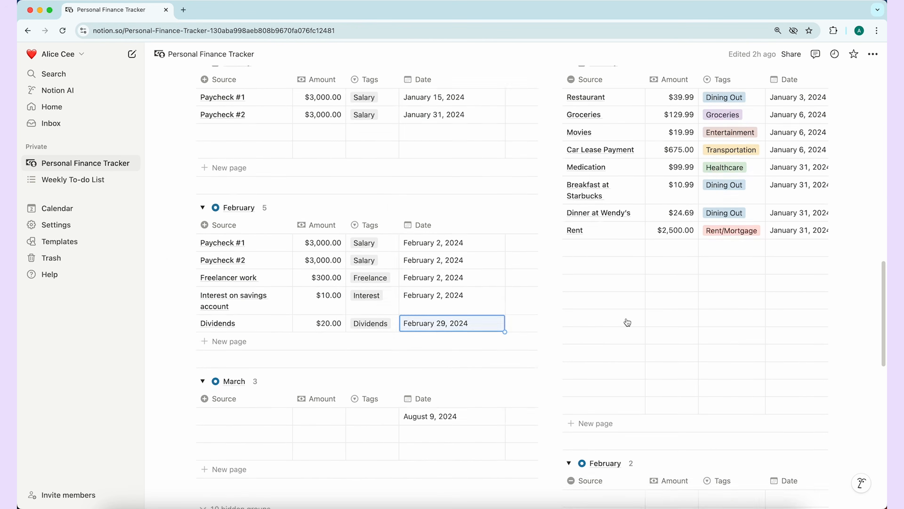
{"action": "left_click", "coordinate": [604, 363]}
{"action": "type", "text": "Rent"}
{"action": "key", "text": "Tab"}
{"action": "type", "text": "2500"}
{"action": "left_click", "coordinate": [794, 364]}
{"action": "left_click", "coordinate": [861, 119]}
{"action": "left_click", "coordinate": [846, 117]}
{"action": "left_click", "coordinate": [809, 218]}
Add five blank rows to the February expenses group
{"action": "left_click", "coordinate": [598, 399]}
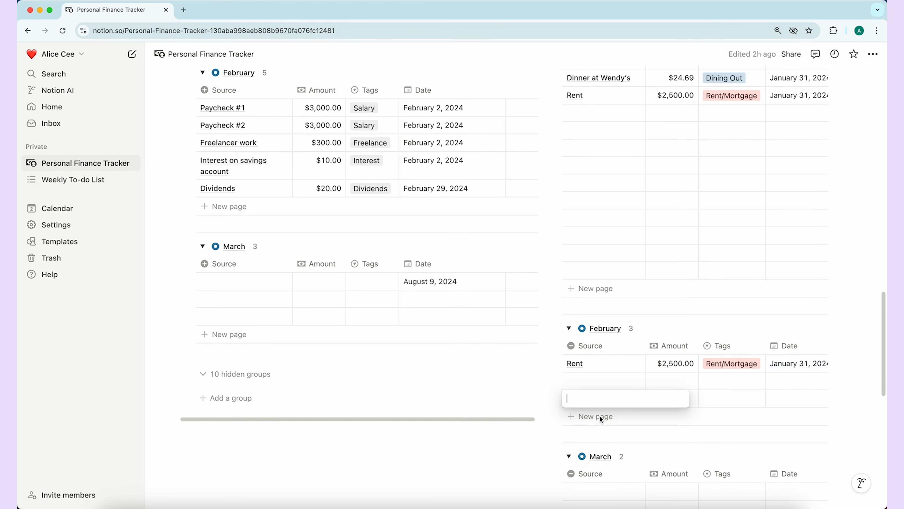
{"action": "left_click", "coordinate": [599, 416]}
{"action": "left_click", "coordinate": [602, 434]}
{"action": "left_click", "coordinate": [602, 451]}
{"action": "left_click", "coordinate": [602, 469]}
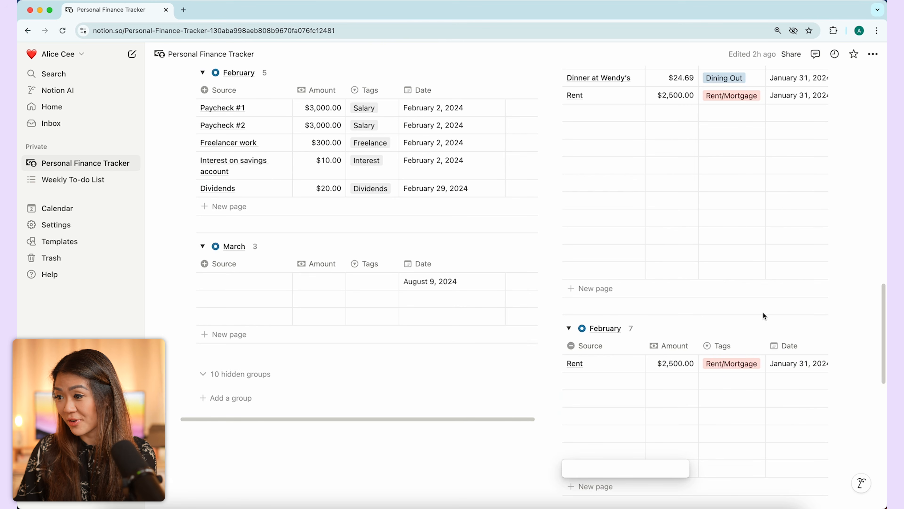
Enter Restaurant in the February expense row below Rent, with an amount of $35 and the Dining Out tag
{"action": "scroll", "coordinate": [826, 252], "scroll_direction": "up", "scroll_amount": 6}
{"action": "scroll", "coordinate": [720, 331], "scroll_direction": "down", "scroll_amount": 2}
{"action": "scroll", "coordinate": [721, 331], "scroll_direction": "down", "scroll_amount": 4}
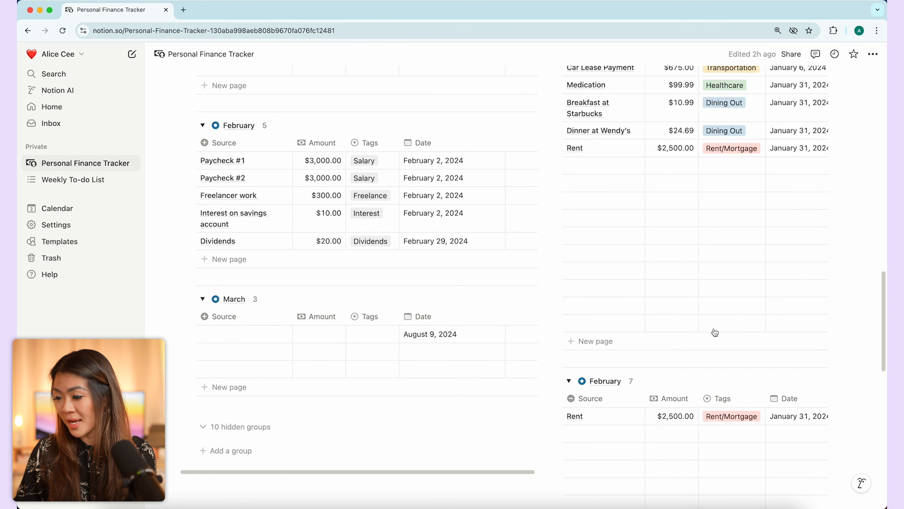
{"action": "left_click", "coordinate": [584, 390]}
{"action": "type", "text": "Rest"}
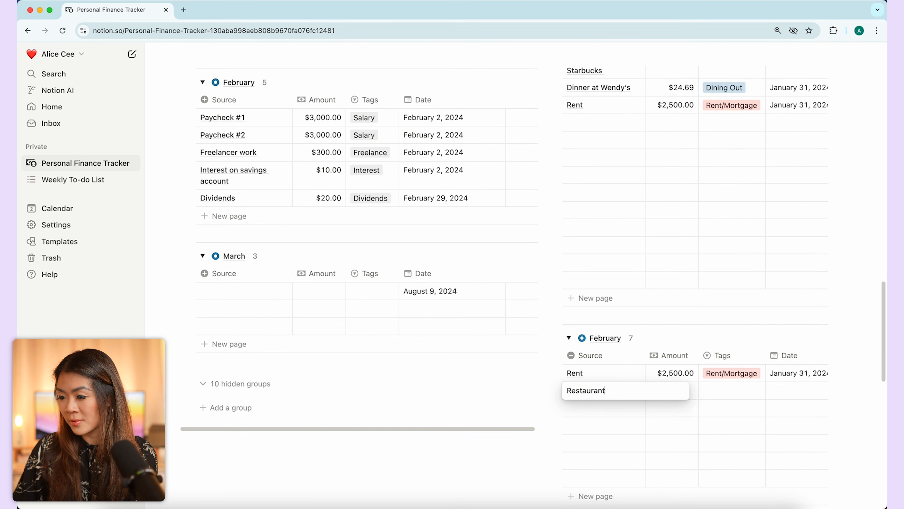
{"action": "type", "text": "aurant"}
{"action": "key", "text": "Tab"}
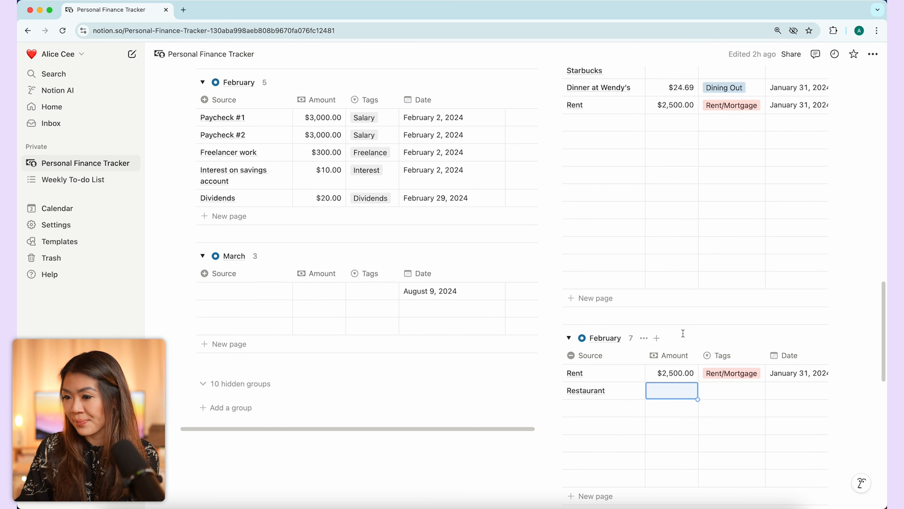
{"action": "type", "text": "35"}
{"action": "key", "text": "Return"}
{"action": "left_click", "coordinate": [732, 391]}
{"action": "left_click", "coordinate": [741, 282]}
Set the dates of the February Restaurant and Rent expenses to February 14, 2024
{"action": "left_click", "coordinate": [797, 390]}
{"action": "left_click", "coordinate": [846, 144]}
{"action": "left_click", "coordinate": [846, 145]}
{"action": "left_click", "coordinate": [846, 144]}
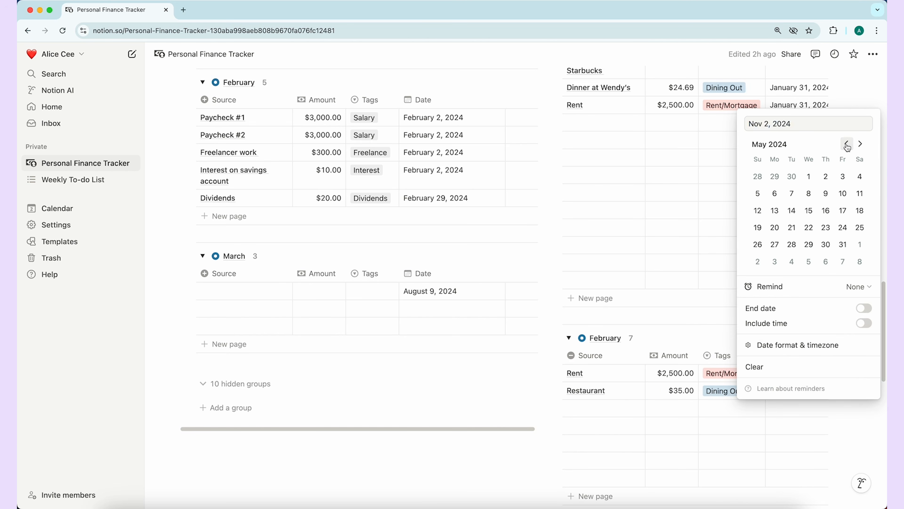
{"action": "left_click", "coordinate": [847, 144]}
{"action": "left_click", "coordinate": [846, 144]}
{"action": "left_click", "coordinate": [847, 145]}
{"action": "left_click", "coordinate": [809, 211]}
{"action": "left_click", "coordinate": [758, 410]}
{"action": "scroll", "coordinate": [781, 327], "scroll_direction": "up", "scroll_amount": 5}
{"action": "left_click_drag", "start_coordinate": [797, 279], "coordinate": [652, 222]}
Enter Car Lease Payment in the next blank February expense row, with an amount of $675 and the Transportation tag
{"action": "scroll", "coordinate": [607, 213], "scroll_direction": "down", "scroll_amount": 10}
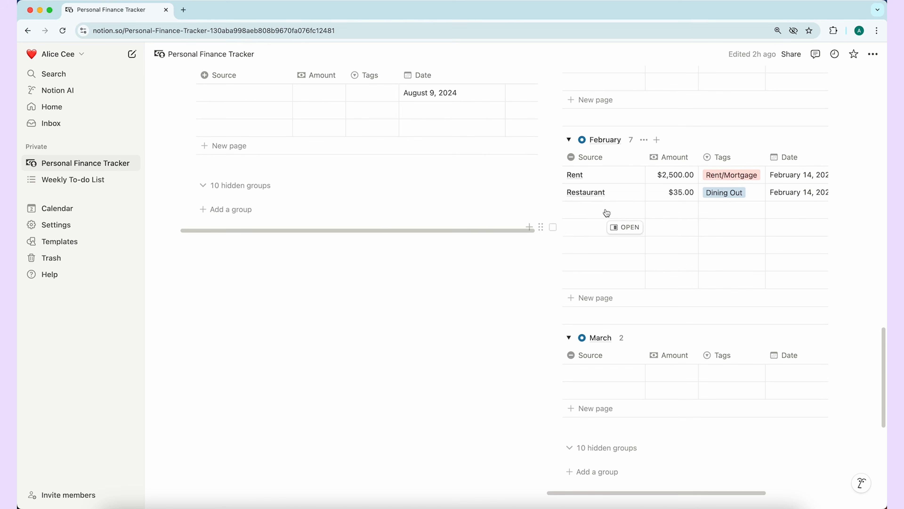
{"action": "left_click", "coordinate": [607, 213]}
{"action": "type", "text": "Car Lease Payment"}
{"action": "key", "text": "Return"}
{"action": "key", "text": "Up"}
{"action": "key", "text": "Right"}
{"action": "type", "text": "675"}
{"action": "key", "text": "Tab"}
{"action": "scroll", "coordinate": [681, 226], "scroll_direction": "up", "scroll_amount": 5}
{"action": "type", "text": "Trans"}
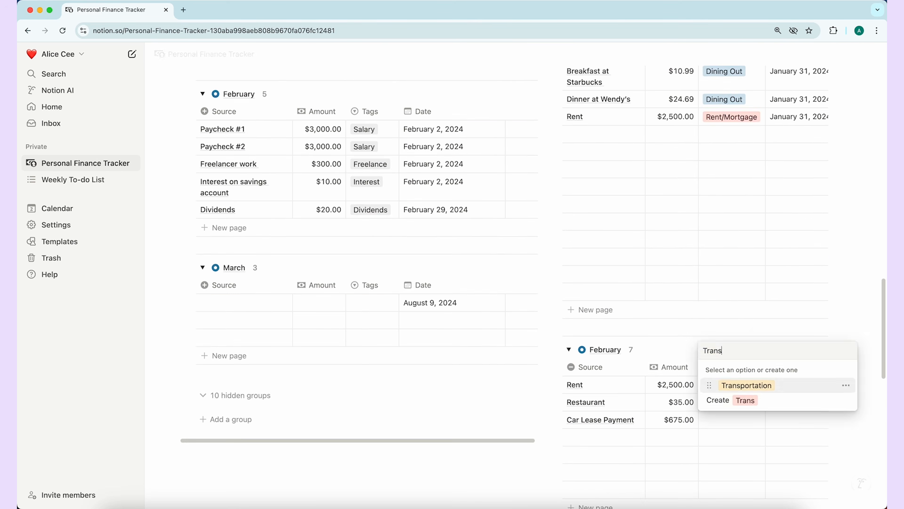
{"action": "key", "text": "Return"}
Set the date of the February Car Lease Payment expense to February 29, 2024
{"action": "key", "text": "Tab"}
{"action": "scroll", "coordinate": [789, 291], "scroll_direction": "down", "scroll_amount": 3}
{"action": "left_click", "coordinate": [789, 318]}
{"action": "left_click", "coordinate": [847, 247]}
{"action": "left_click", "coordinate": [826, 348]}
{"action": "left_click", "coordinate": [719, 321]}
{"action": "scroll", "coordinate": [719, 321], "scroll_direction": "up", "scroll_amount": 7}
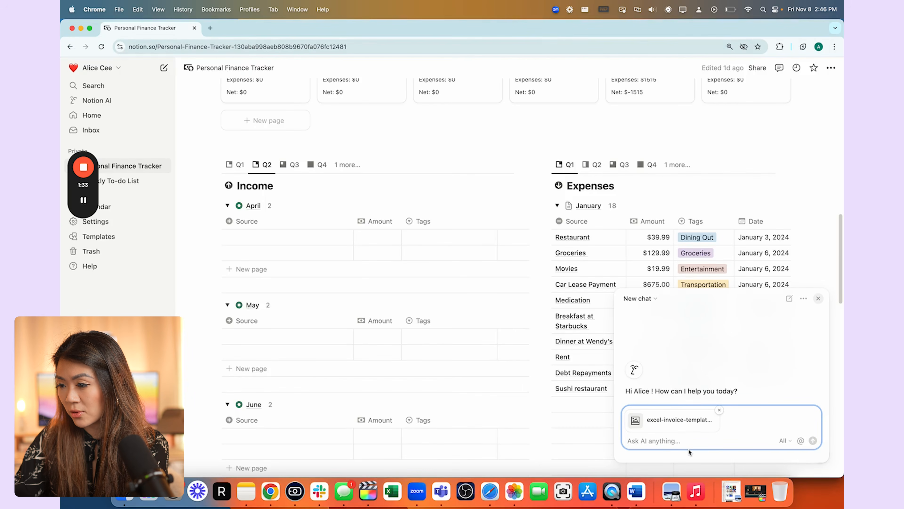
Ask the AI chat to scan the attached invoice and summarize its data, and to put the data into a table
{"action": "type", "text": "Please scan this pdf and summarize the data"}
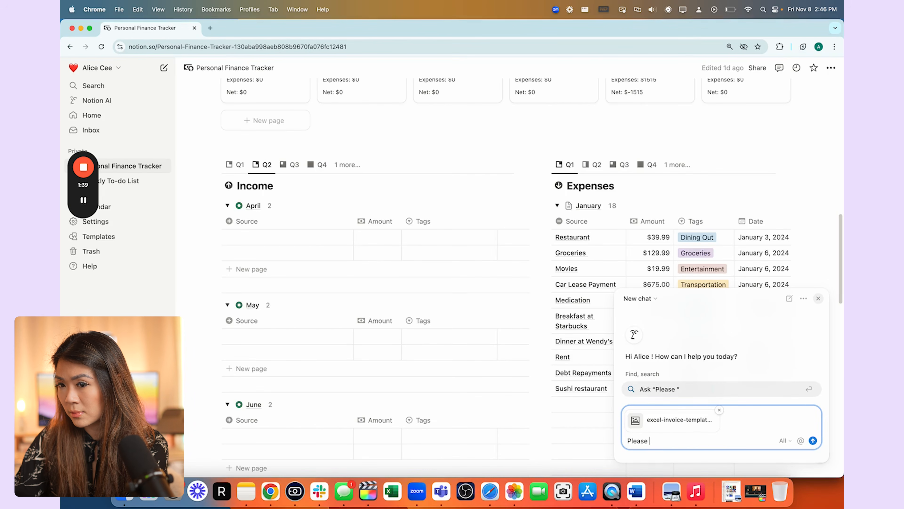
{"action": "key", "text": "Return"}
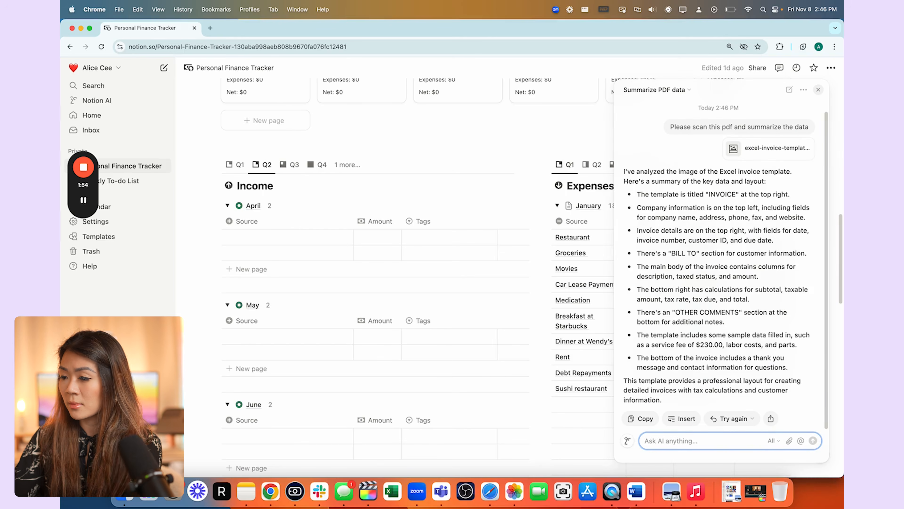
{"action": "type", "text": "Please put"}
{"action": "type", "text": "the data into a table"}
{"action": "key", "text": "Return"}
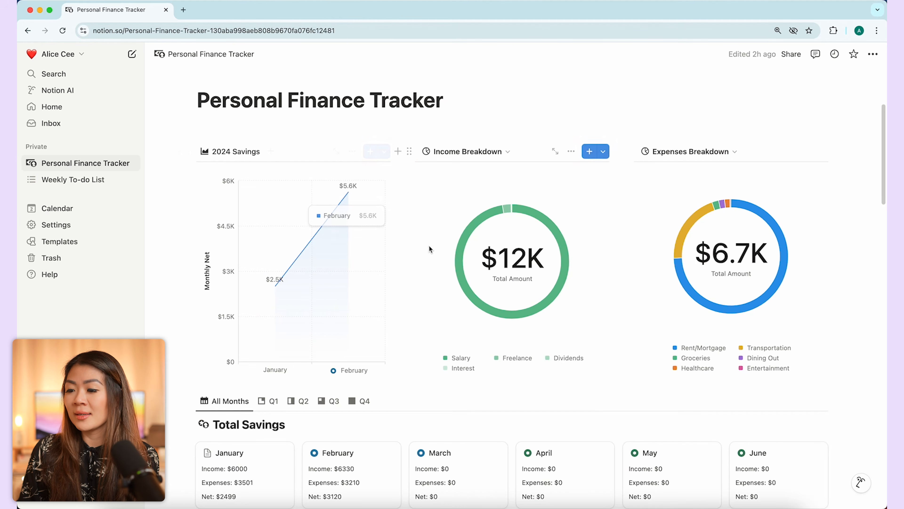
Review the 2024 Savings chart's January and February points against the income, expenses and Total Savings entries
{"action": "mouse_move", "coordinate": [525, 275]}
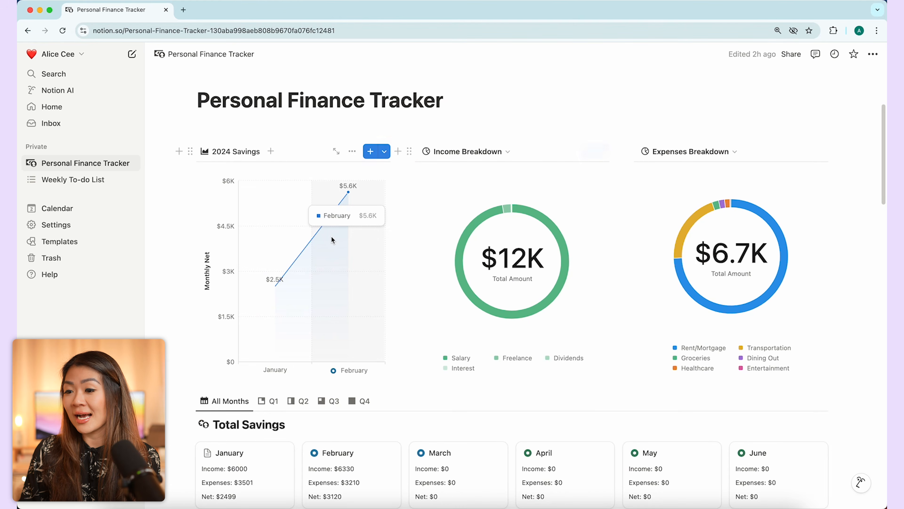
{"action": "mouse_move", "coordinate": [279, 284]}
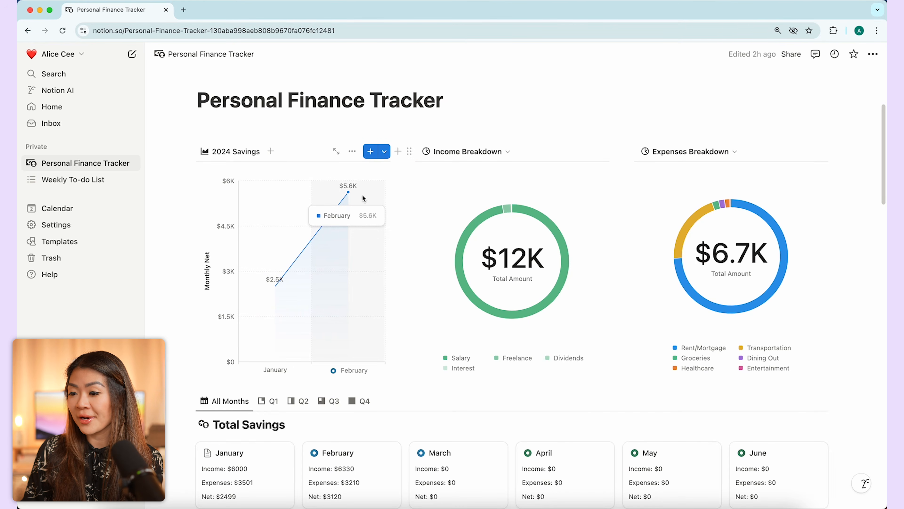
{"action": "mouse_move", "coordinate": [327, 248]}
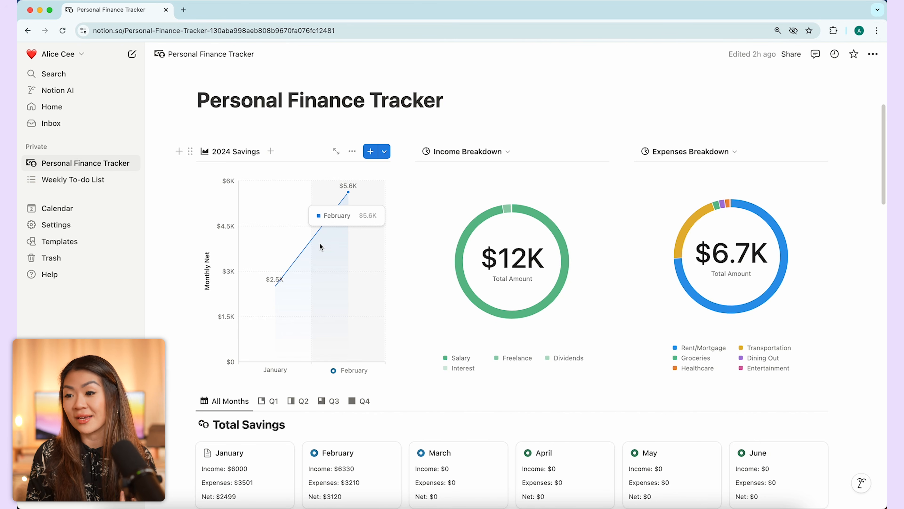
{"action": "scroll", "coordinate": [356, 250], "scroll_direction": "down", "scroll_amount": 10}
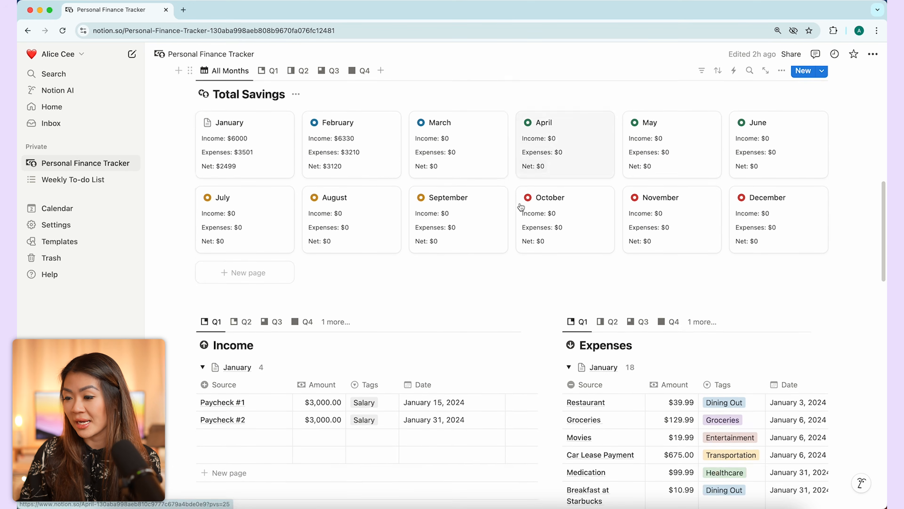
{"action": "scroll", "coordinate": [499, 231], "scroll_direction": "down", "scroll_amount": 8}
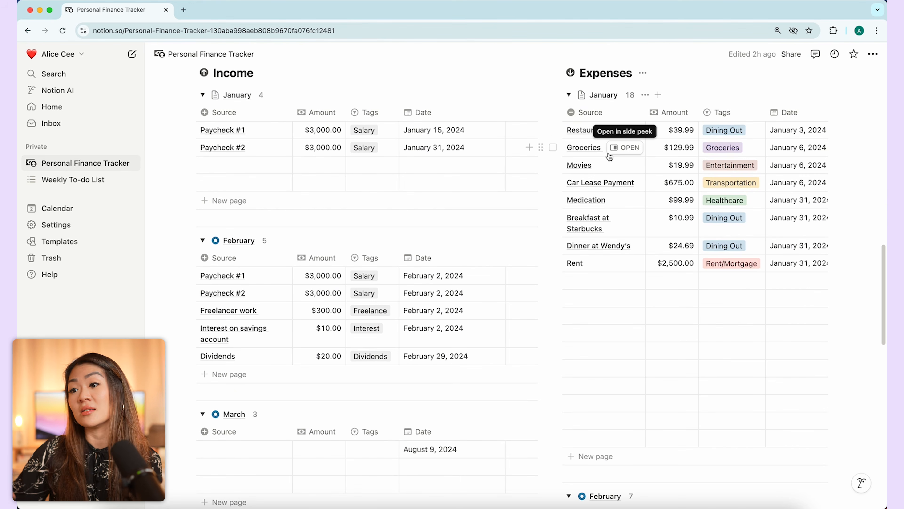
{"action": "scroll", "coordinate": [610, 143], "scroll_direction": "up", "scroll_amount": 2}
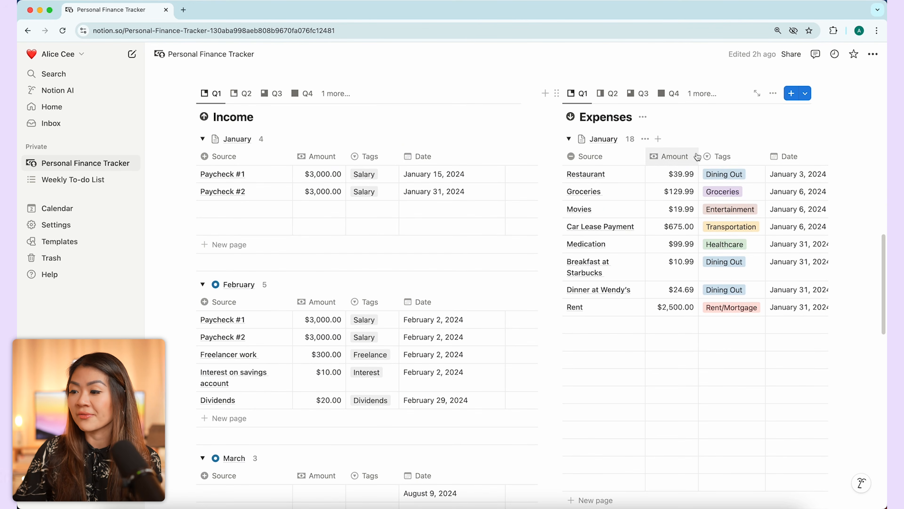
{"action": "scroll", "coordinate": [699, 289], "scroll_direction": "down", "scroll_amount": 15}
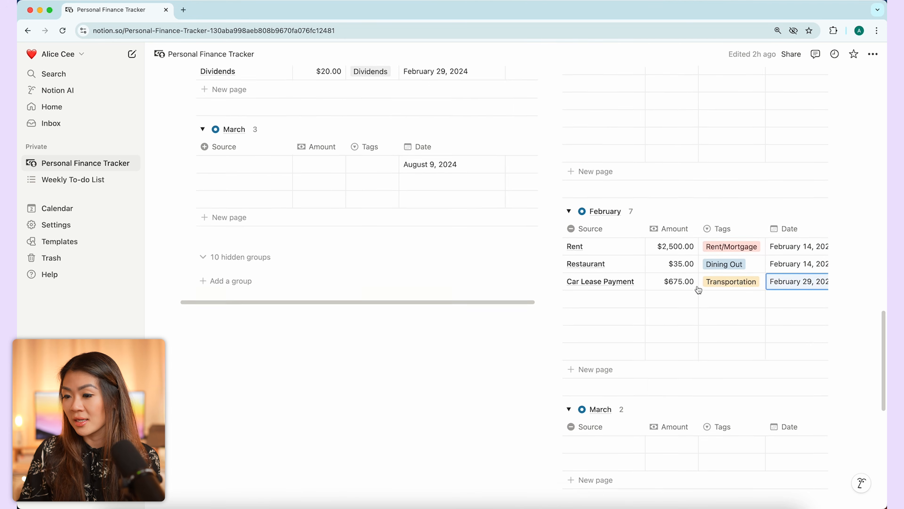
{"action": "scroll", "coordinate": [699, 290], "scroll_direction": "up", "scroll_amount": 10}
{"action": "scroll", "coordinate": [699, 290], "scroll_direction": "up", "scroll_amount": 15}
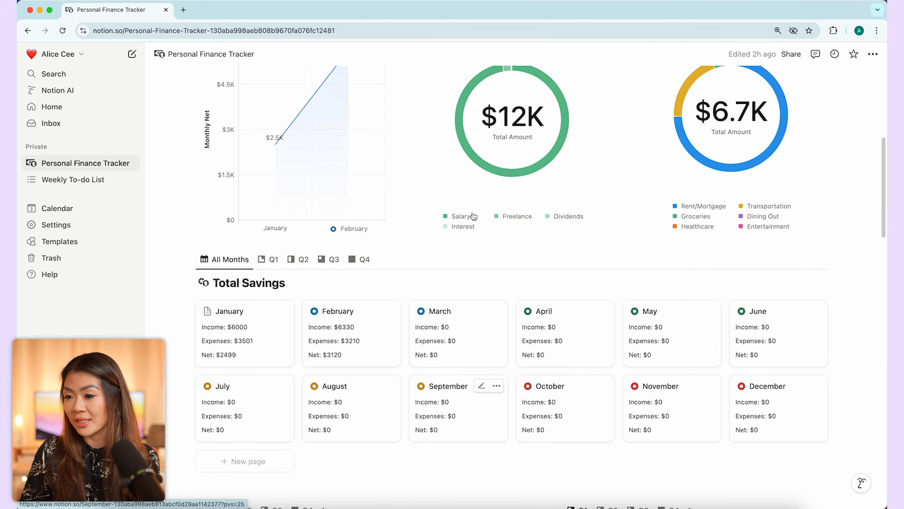
Look over the Debt table and its columns below the income and expense tables
{"action": "scroll", "coordinate": [473, 214], "scroll_direction": "down", "scroll_amount": 15}
{"action": "scroll", "coordinate": [473, 213], "scroll_direction": "up", "scroll_amount": 8}
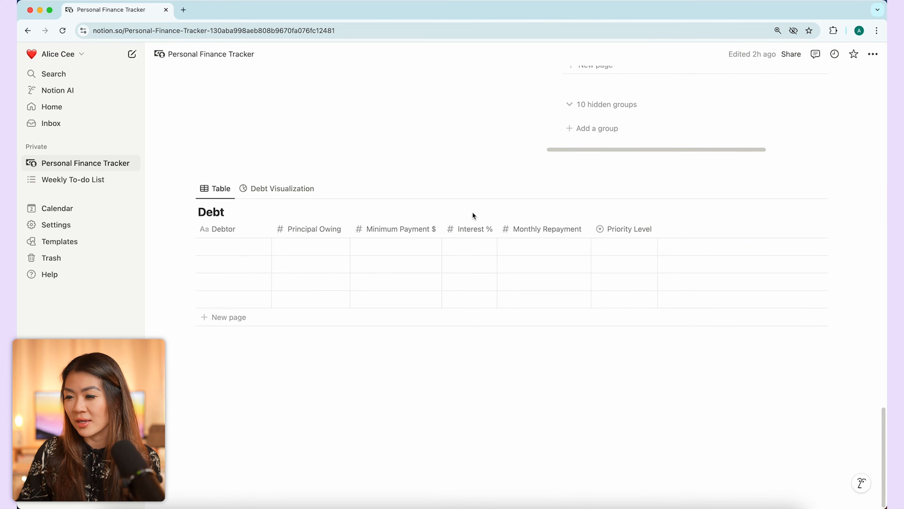
{"action": "scroll", "coordinate": [473, 213], "scroll_direction": "up", "scroll_amount": 1}
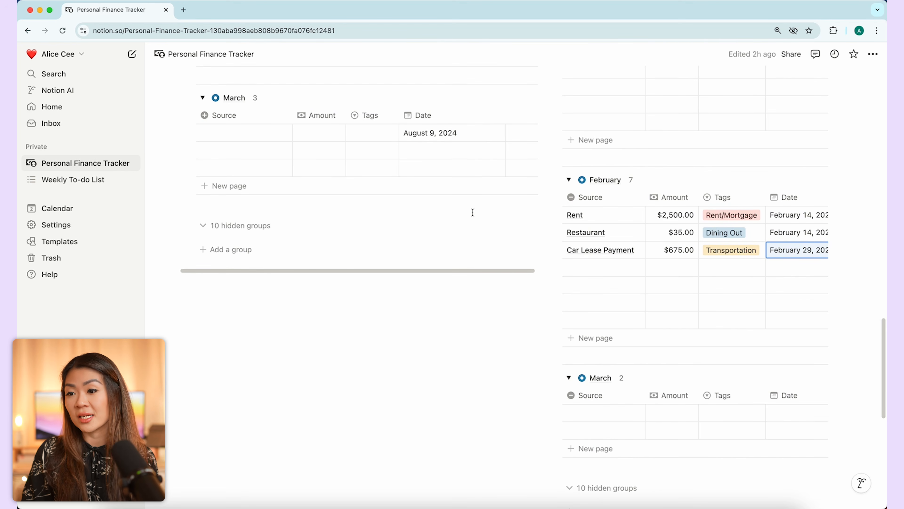
{"action": "scroll", "coordinate": [450, 276], "scroll_direction": "down", "scroll_amount": 10}
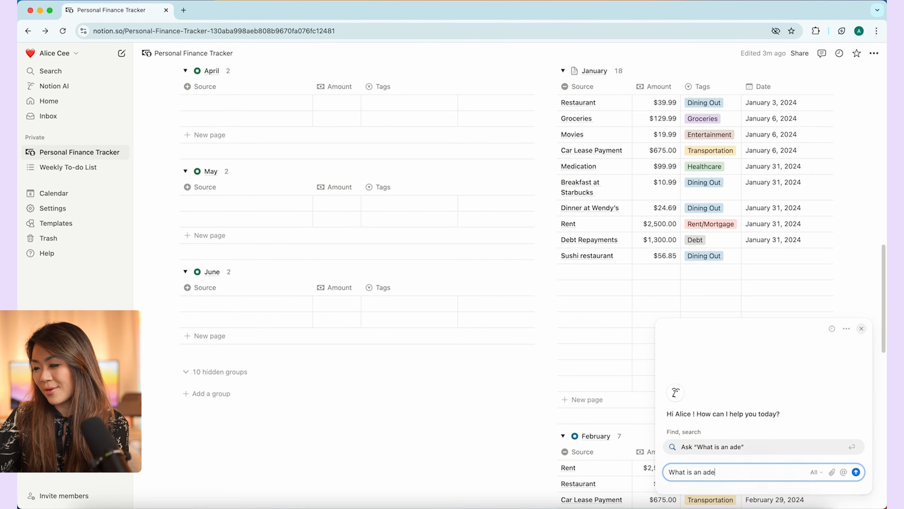
Ask the AI chat "What is an adequate emergency fund based on my income and expenses" and highlight the estimated amounts in its answer
{"action": "key", "text": "BackSpace"}
{"action": "type", "text": "quate emergen"}
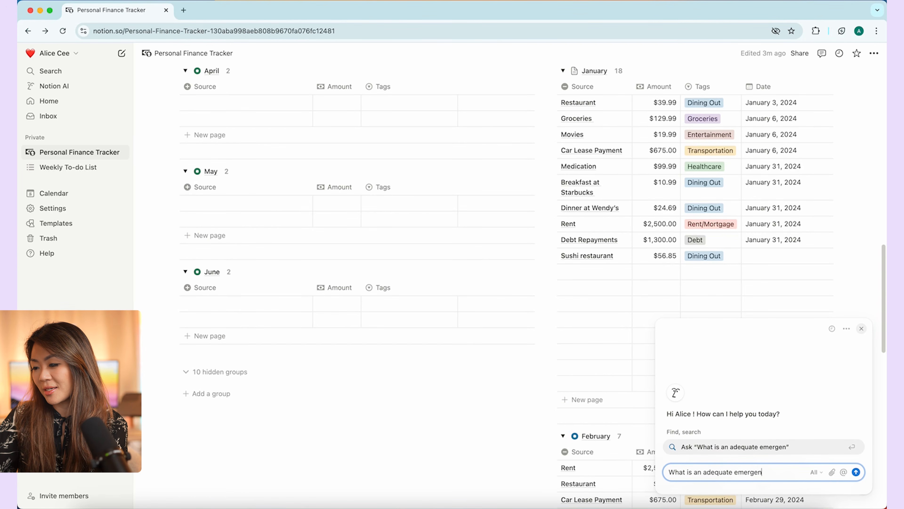
{"action": "type", "text": "cy fund bas"}
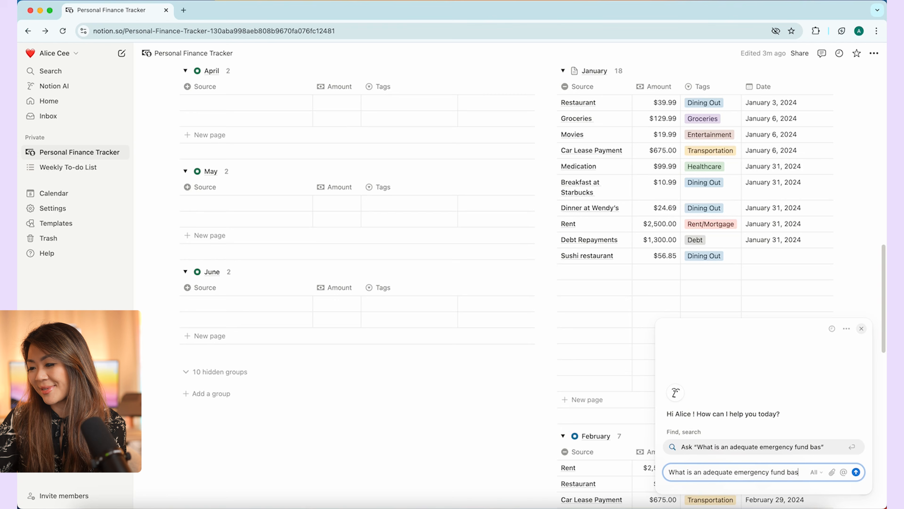
{"action": "type", "text": "ed on my income and expenses"}
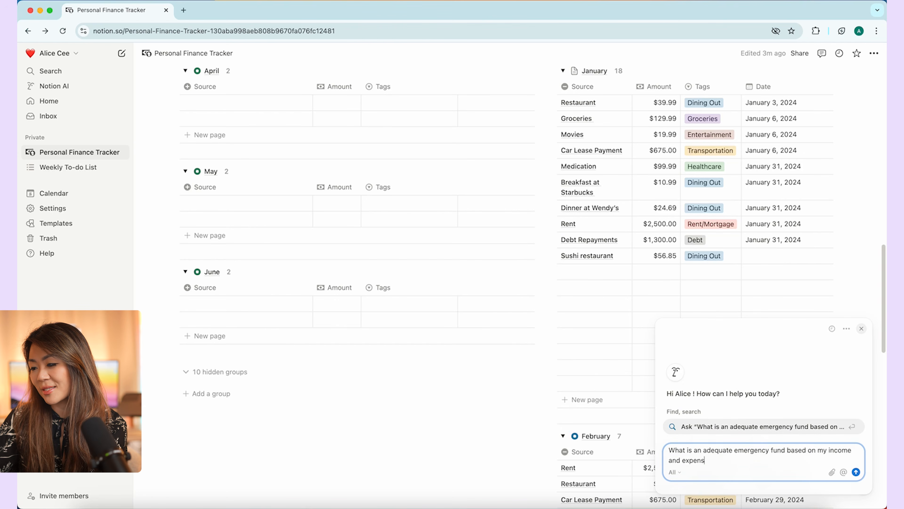
{"action": "key", "text": "Return"}
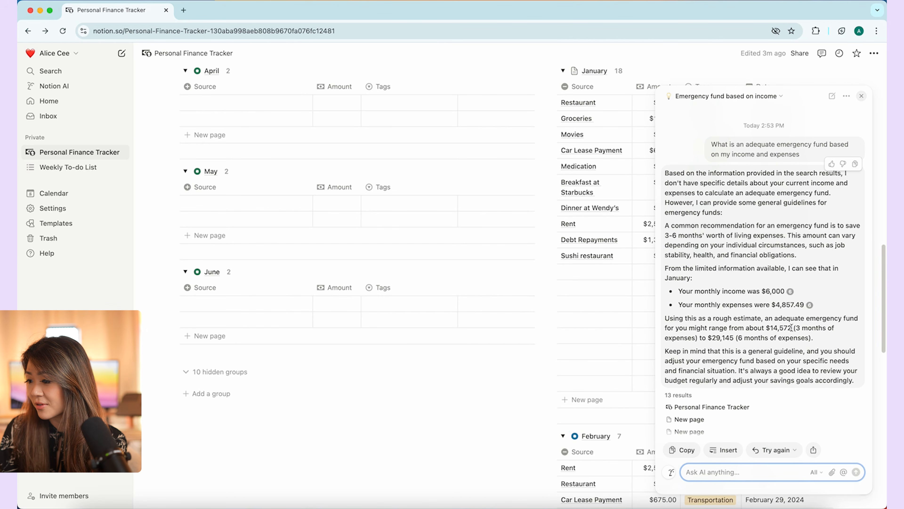
{"action": "left_click_drag", "start_coordinate": [791, 327], "coordinate": [762, 327]}
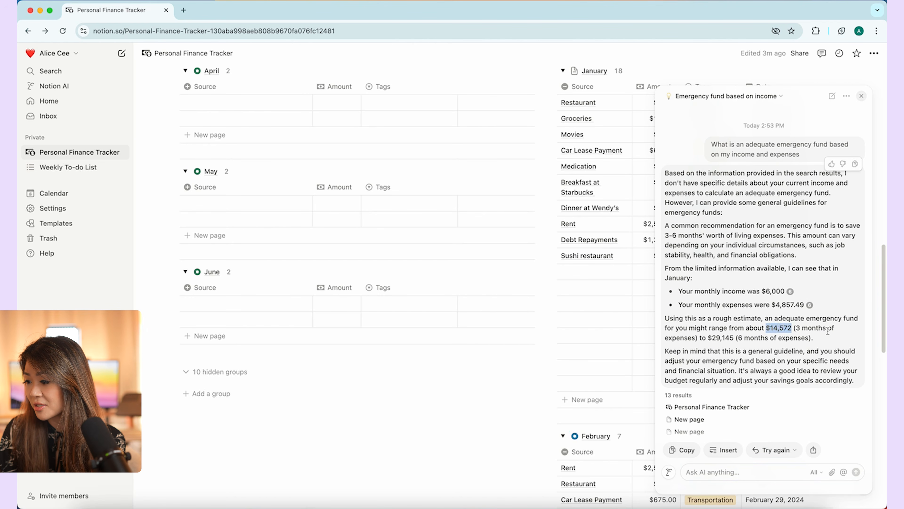
{"action": "left_click_drag", "start_coordinate": [734, 337], "coordinate": [713, 337]}
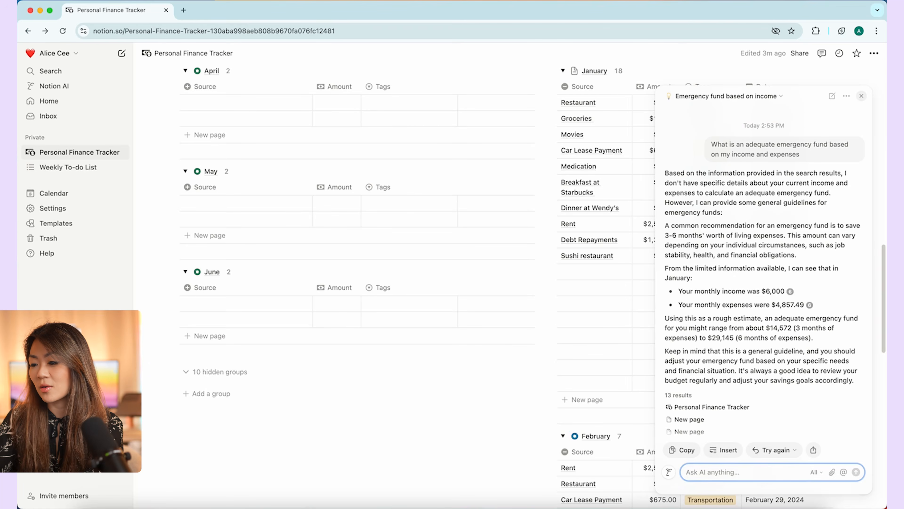
Ask the AI chat "What was my biggest expense in January"
{"action": "type", "text": "What was my b"}
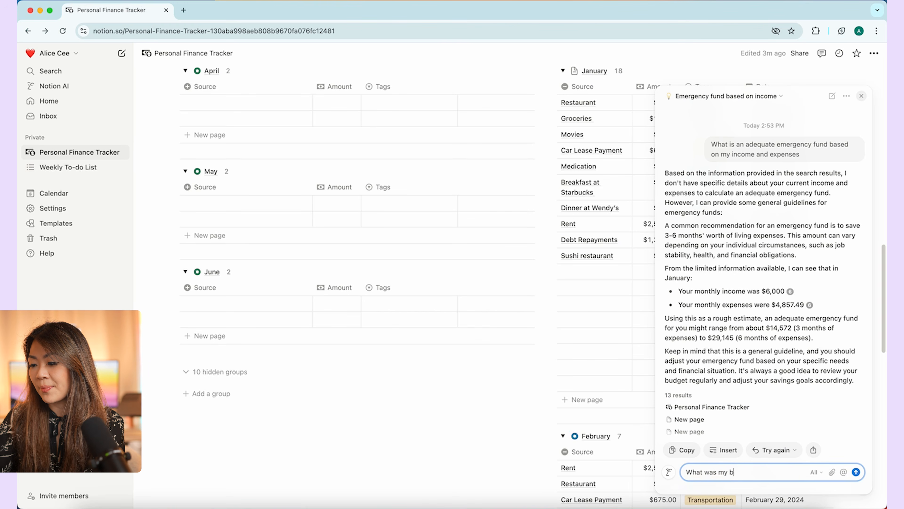
{"action": "type", "text": "iggest expense in "}
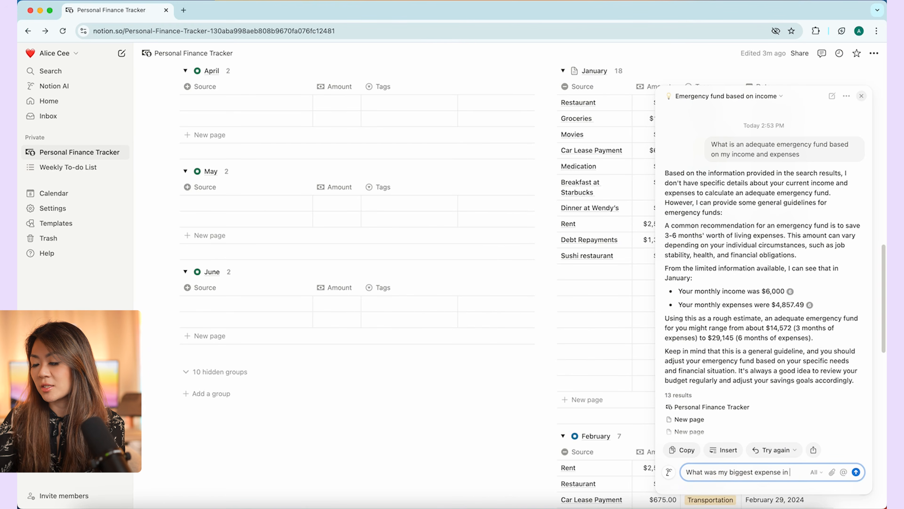
{"action": "type", "text": "January"}
{"action": "key", "text": "Return"}
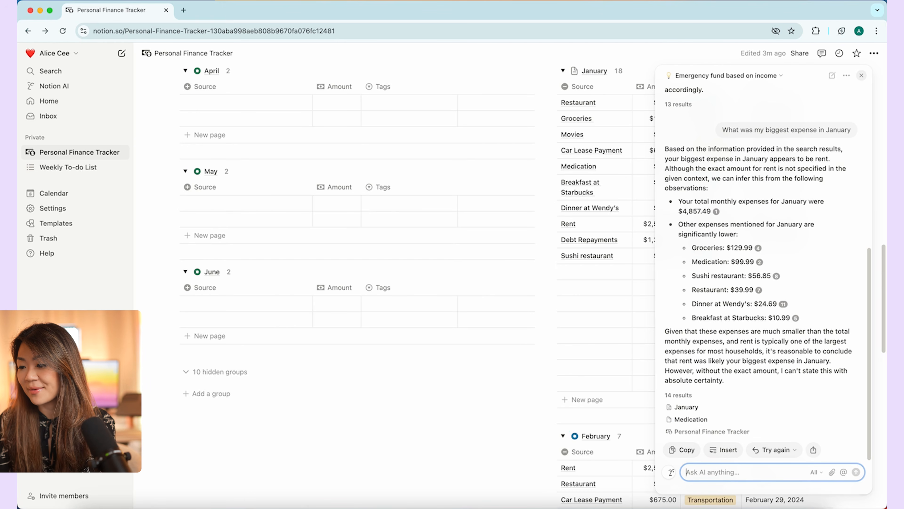
Ask the AI chat "How much did I spend on restaurants in February"
{"action": "scroll", "coordinate": [356, 250], "scroll_direction": "down", "scroll_amount": 5}
{"action": "type", "text": "How mu"}
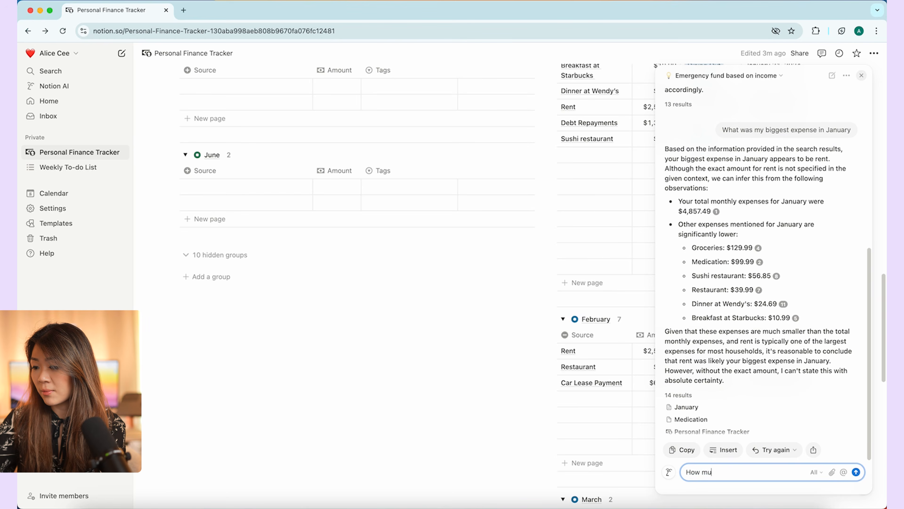
{"action": "type", "text": "ch did I spend on restaurant"}
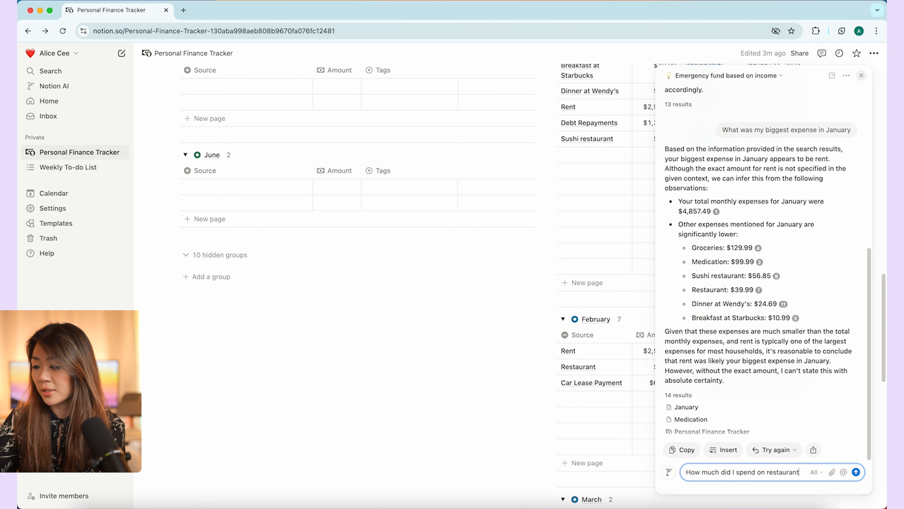
{"action": "type", "text": "s in February"}
{"action": "key", "text": "Return"}
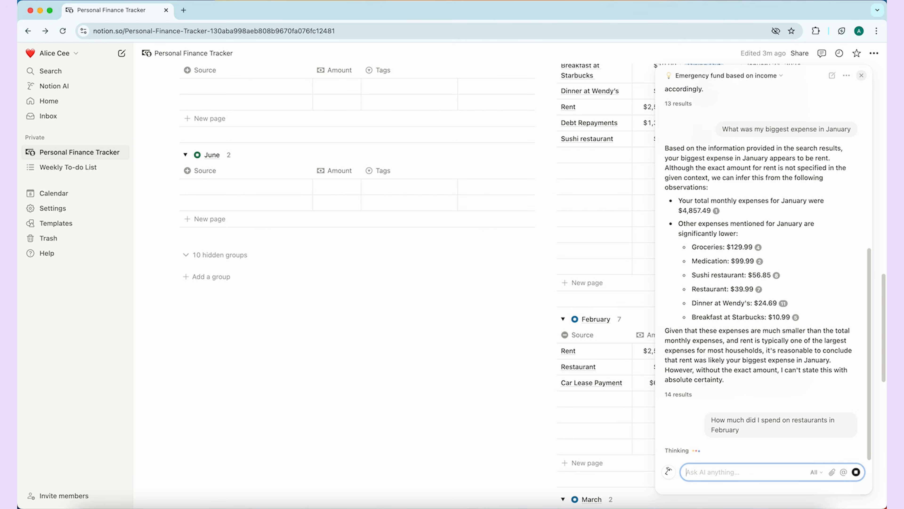
Ask the AI chat "Based on my income and expenses, please advise on potential cost saving opportunities"
{"action": "type", "text": "Based on my i"}
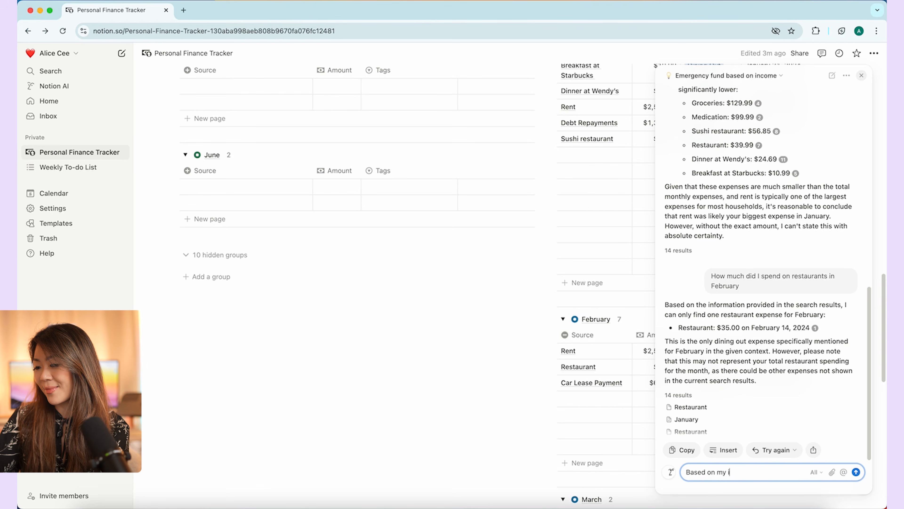
{"action": "type", "text": "ncome and expenses,"}
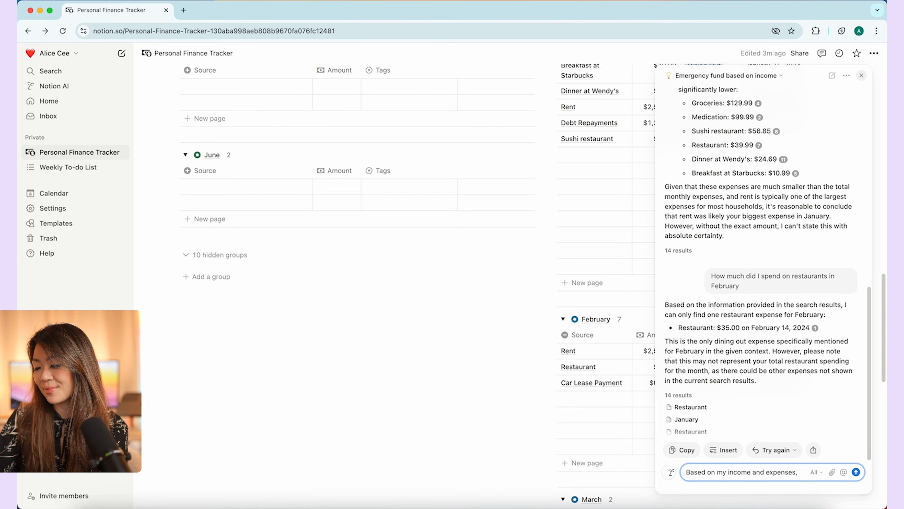
{"action": "type", "text": " please advise on"}
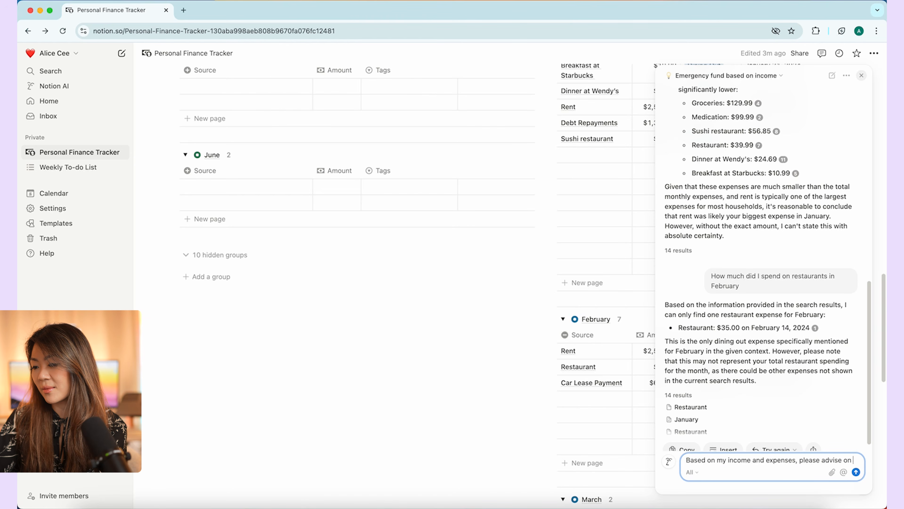
{"action": "type", "text": " potential cost saving o"}
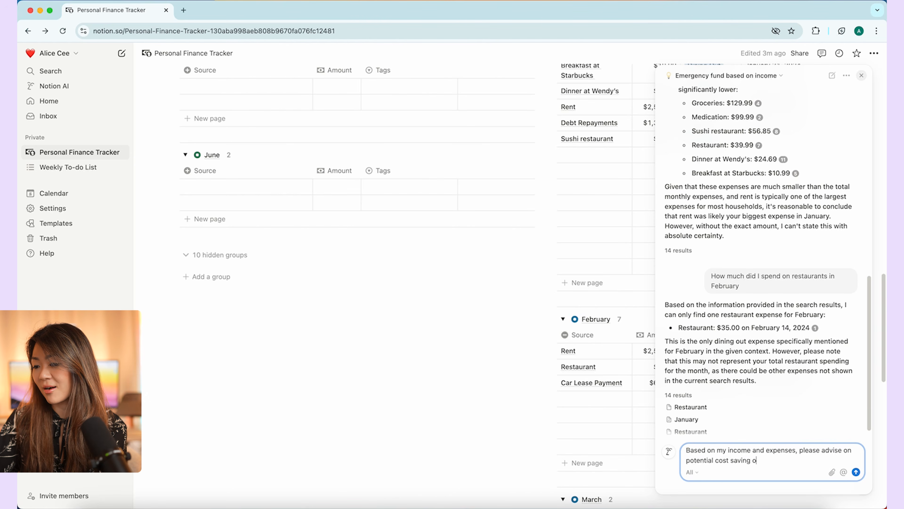
{"action": "key", "text": "Return"}
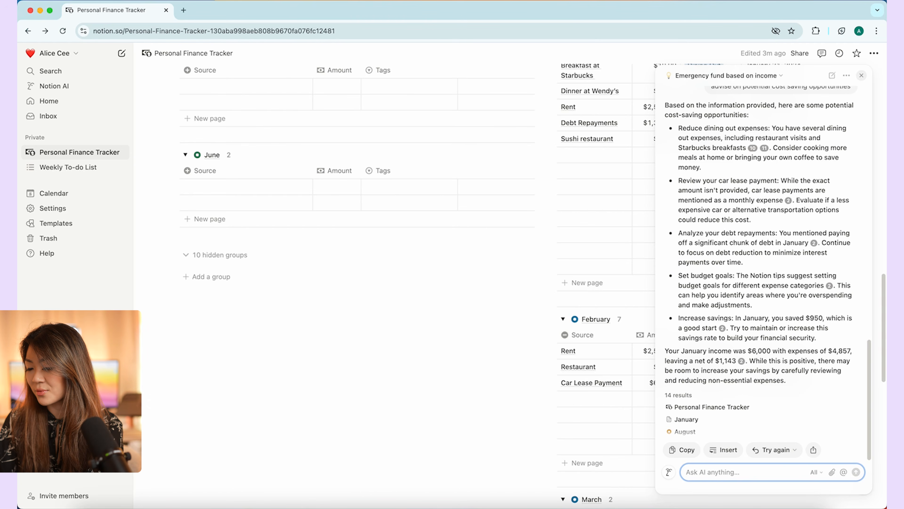
Ask the AI chat "How much do I have available to invest every month" and check the January card in Total Savings
{"action": "type", "text": "How mn"}
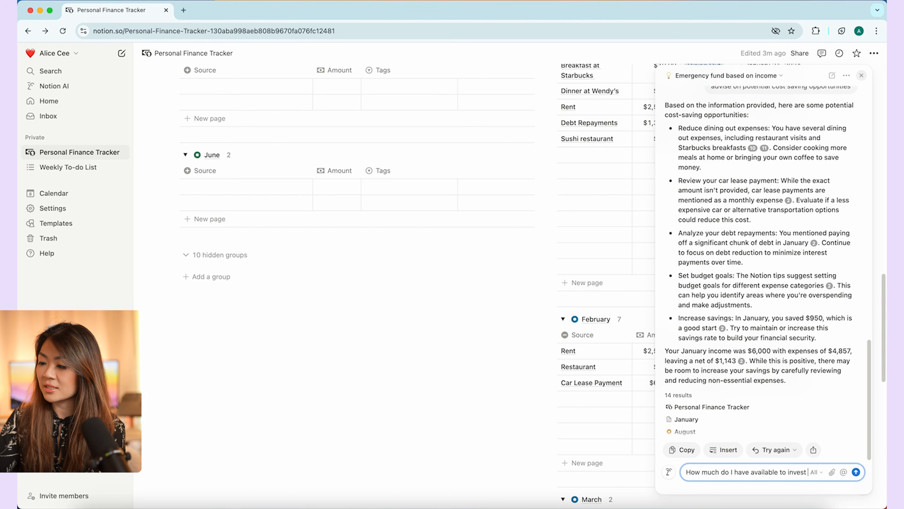
{"action": "type", "text": " every "}
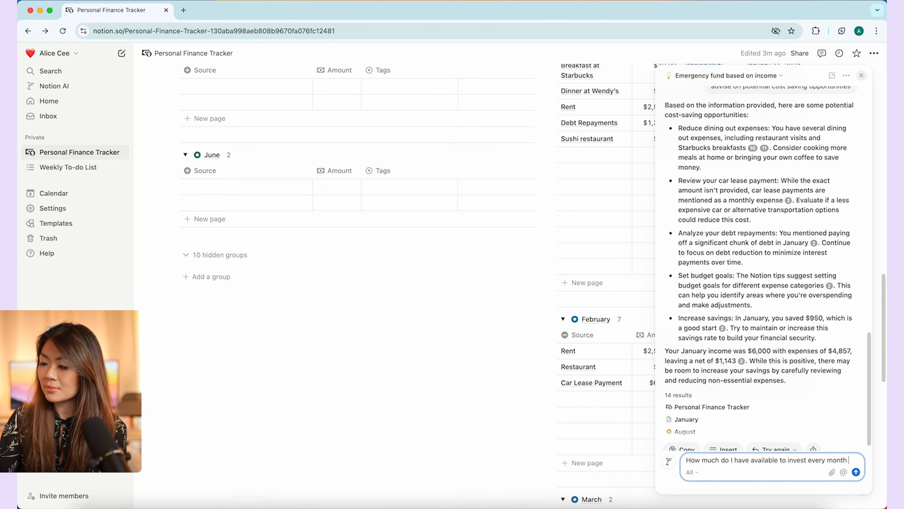
{"action": "type", "text": "month"}
{"action": "key", "text": "Return"}
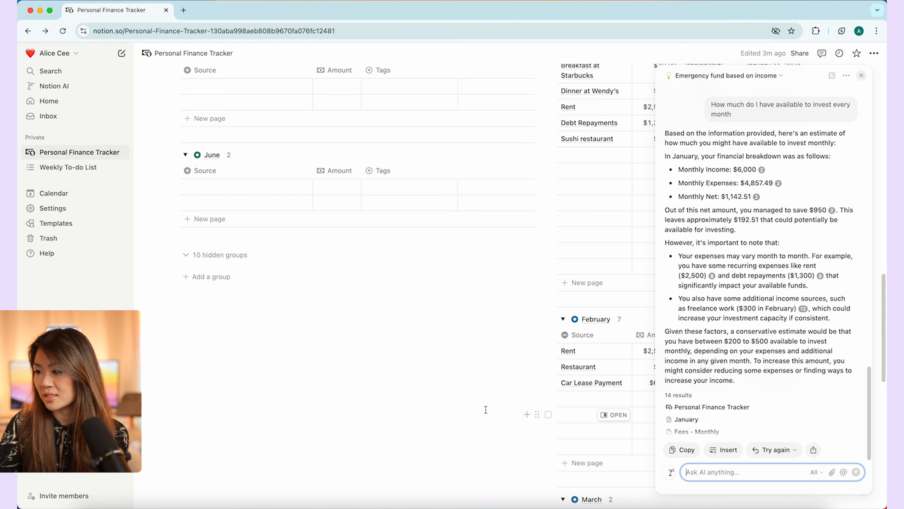
{"action": "scroll", "coordinate": [484, 415], "scroll_direction": "up", "scroll_amount": 15}
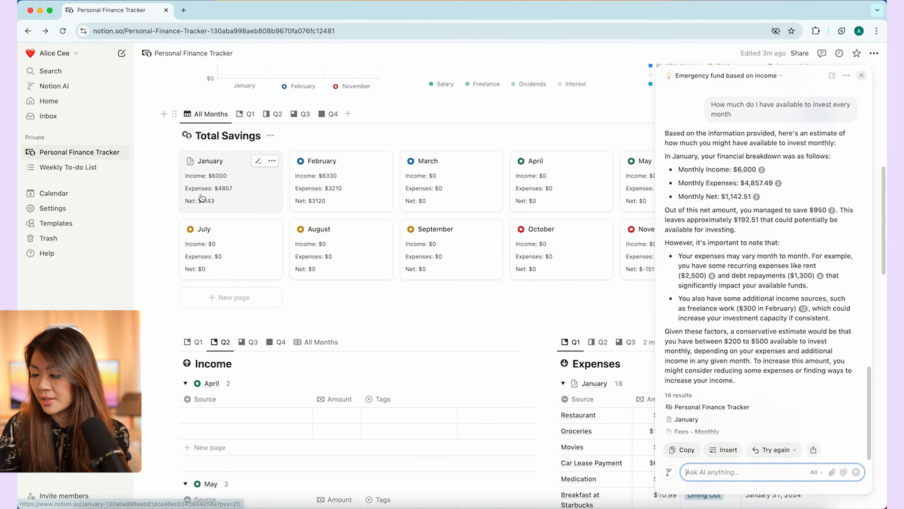
{"action": "scroll", "coordinate": [214, 199], "scroll_direction": "up", "scroll_amount": 3}
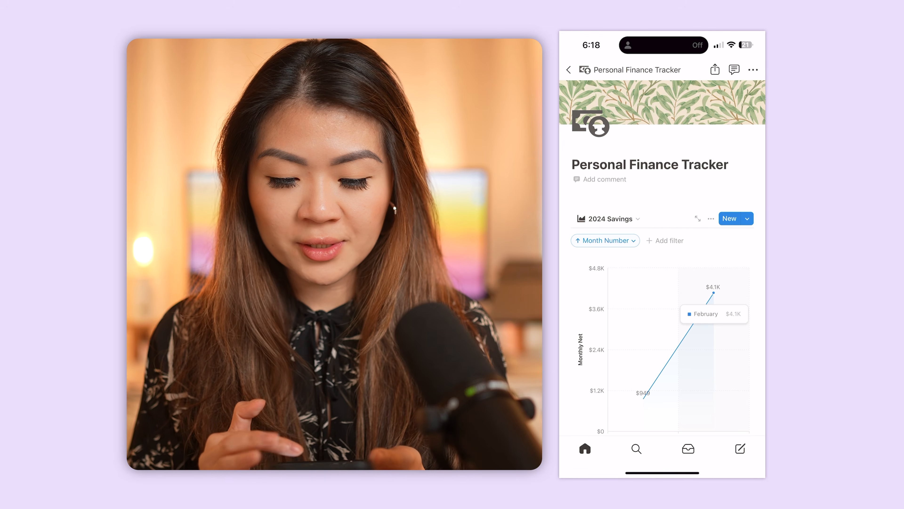
Switch to the Notion mobile app and review the tracker's savings, income and expense charts, the Total Savings cards and the January page
{"action": "scroll", "coordinate": [663, 285], "scroll_direction": "down", "scroll_amount": 2}
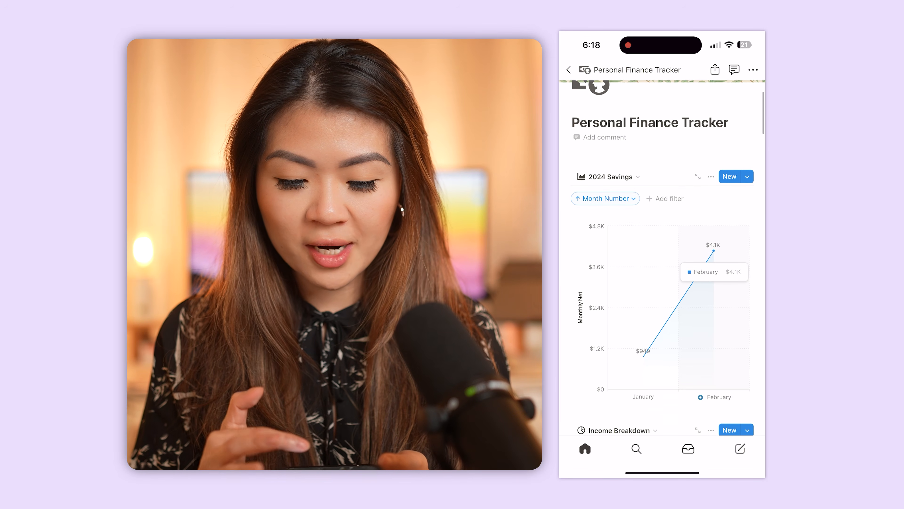
{"action": "scroll", "coordinate": [662, 249], "scroll_direction": "down", "scroll_amount": 10}
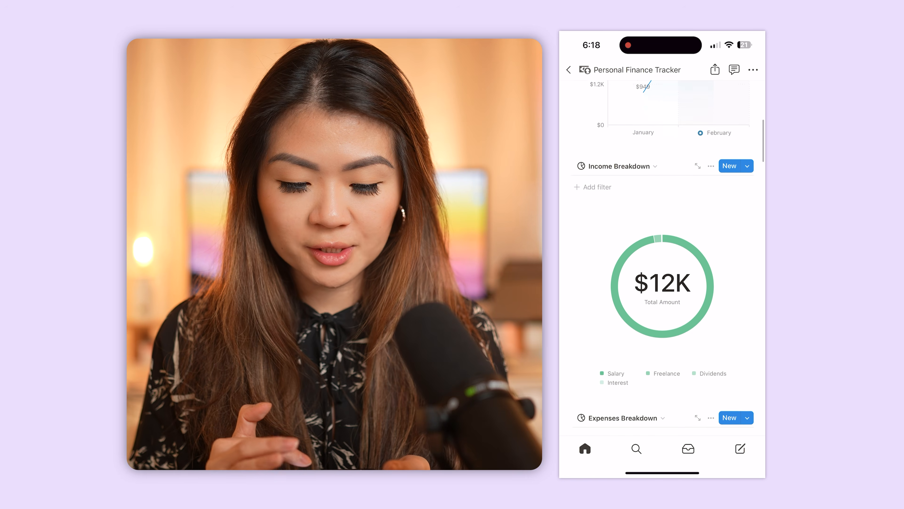
{"action": "scroll", "coordinate": [663, 249], "scroll_direction": "down", "scroll_amount": 3}
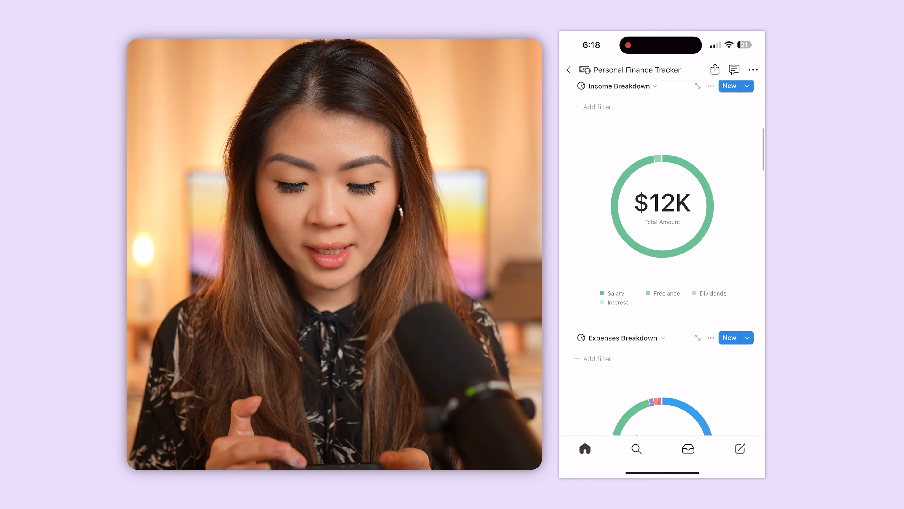
{"action": "scroll", "coordinate": [662, 249], "scroll_direction": "down", "scroll_amount": 5}
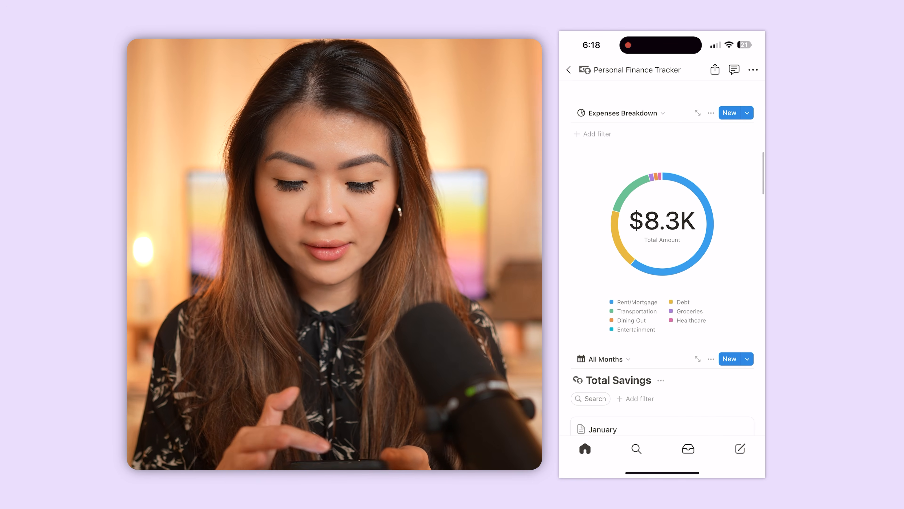
{"action": "scroll", "coordinate": [663, 249], "scroll_direction": "down", "scroll_amount": 6}
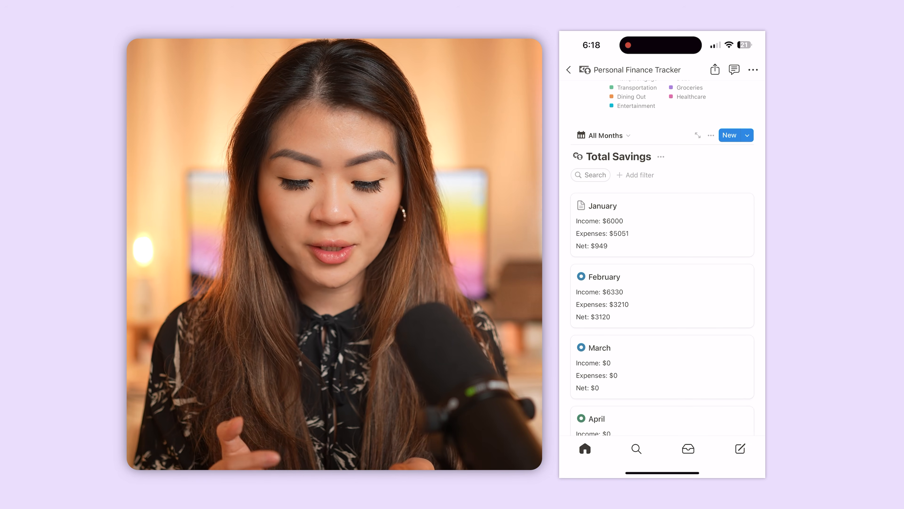
{"action": "left_click", "coordinate": [602, 206]}
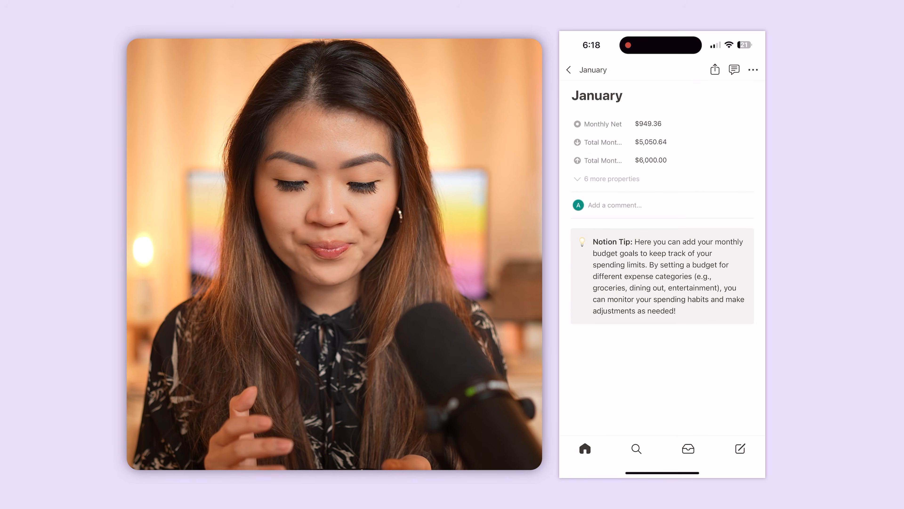
{"action": "left_click", "coordinate": [594, 69]}
{"action": "left_click", "coordinate": [630, 104]}
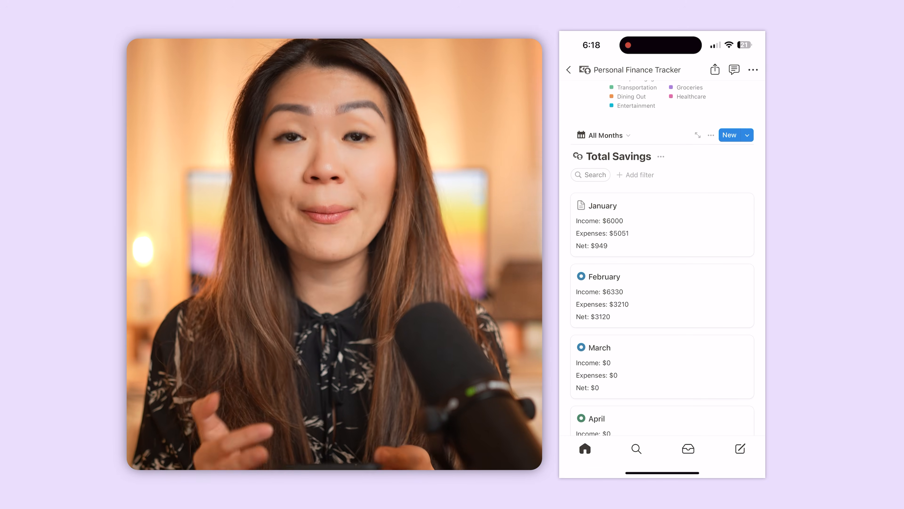
Start a note on the January page: "This month was a great month because I saved $950 and kept my expenses fairly low."
{"action": "left_click", "coordinate": [641, 221]}
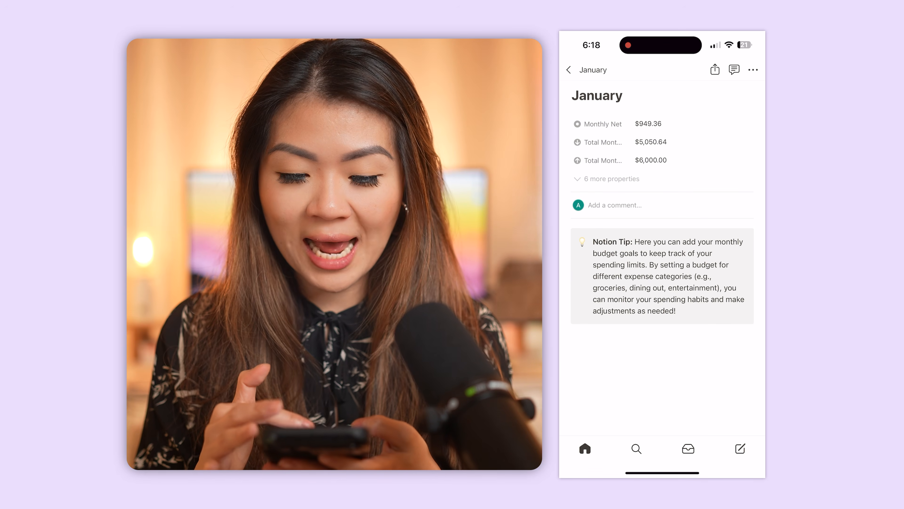
{"action": "left_click", "coordinate": [655, 350]}
{"action": "scroll", "coordinate": [662, 186], "scroll_direction": "up", "scroll_amount": 3}
{"action": "scroll", "coordinate": [662, 185], "scroll_direction": "up", "scroll_amount": 1}
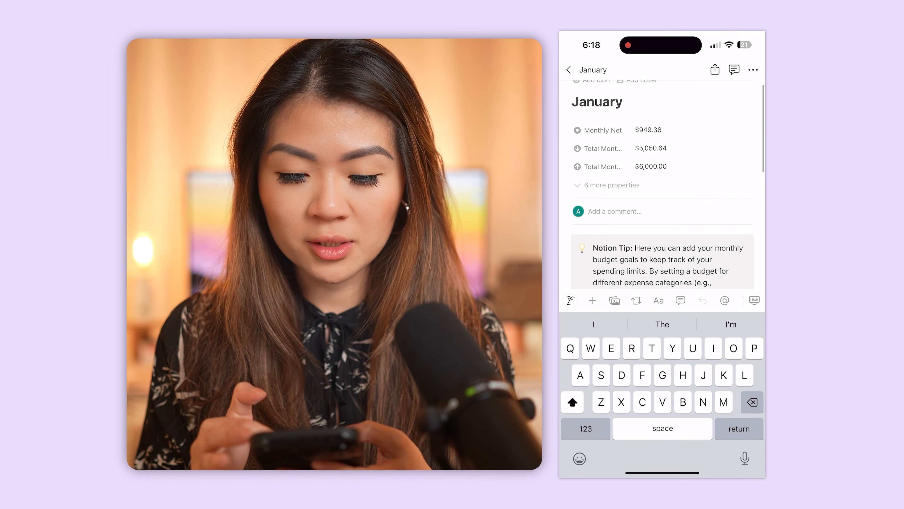
{"action": "scroll", "coordinate": [663, 185], "scroll_direction": "down", "scroll_amount": 1}
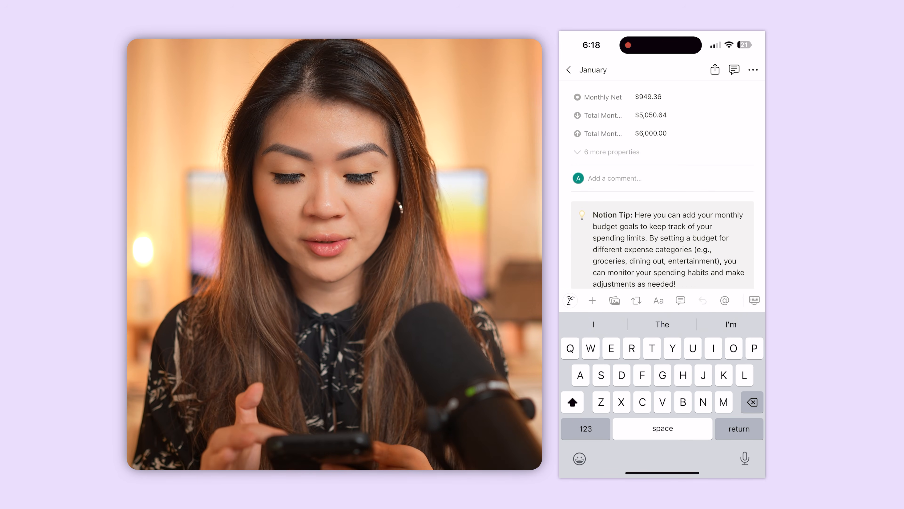
{"action": "type", "text": "This month was a great month because"}
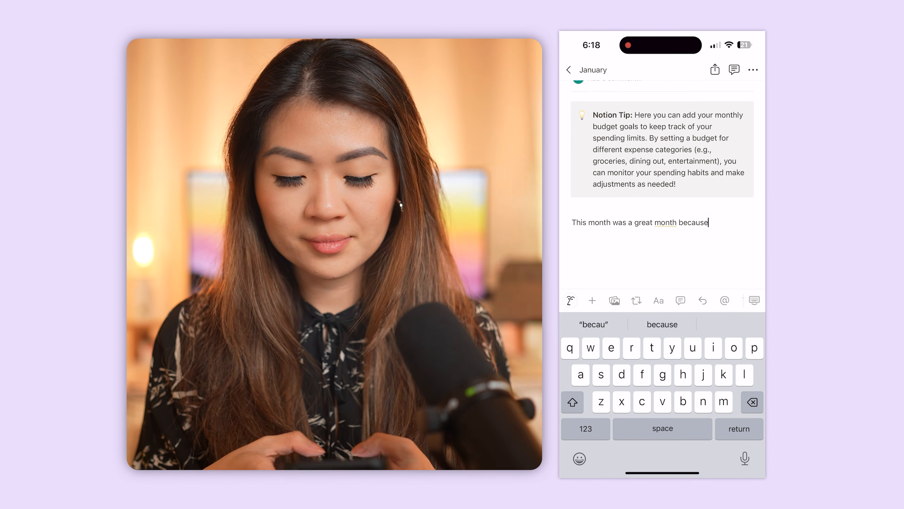
{"action": "type", "text": " I saved $950 and kept my expenses fairly low. I also "}
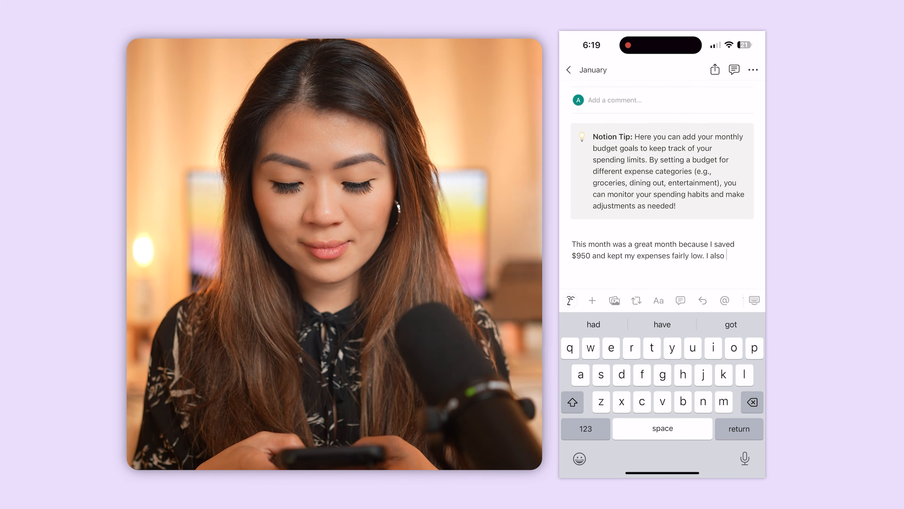
Finish the January note with "I also paid a significant chunk off my debts this month." and close the note editing
{"action": "type", "text": "paid a significant chunk onto my"}
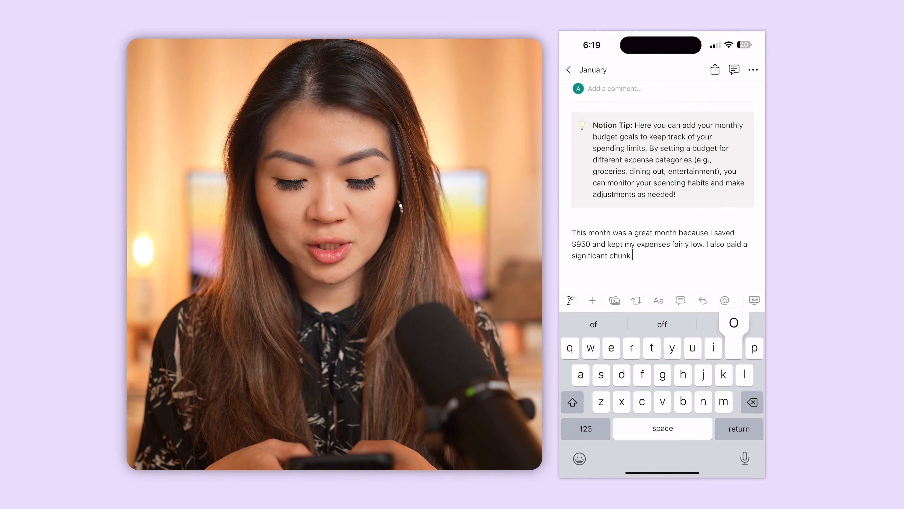
{"action": "key", "text": "BackSpace"}
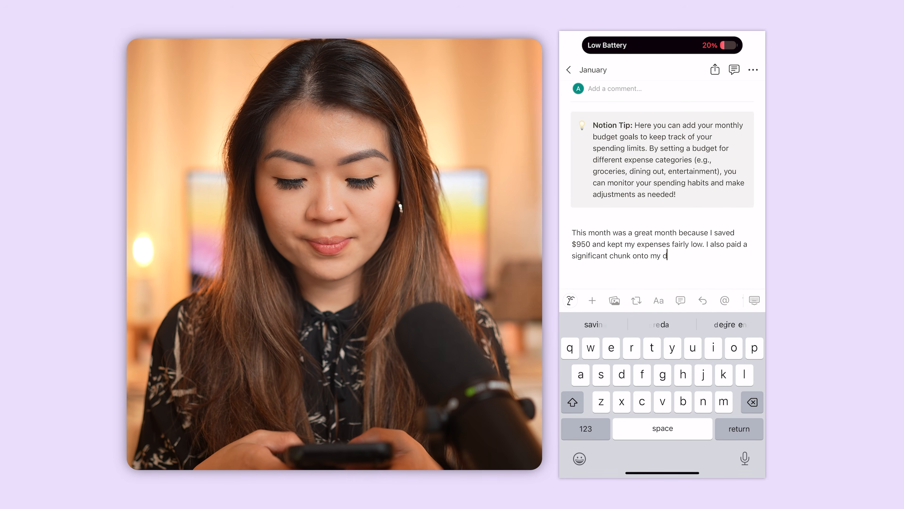
{"action": "key", "text": "BackSpace"}
{"action": "key", "text": "BackSpace"}
{"action": "key", "text": "BackSpace"}
{"action": "type", "text": "ff my"}
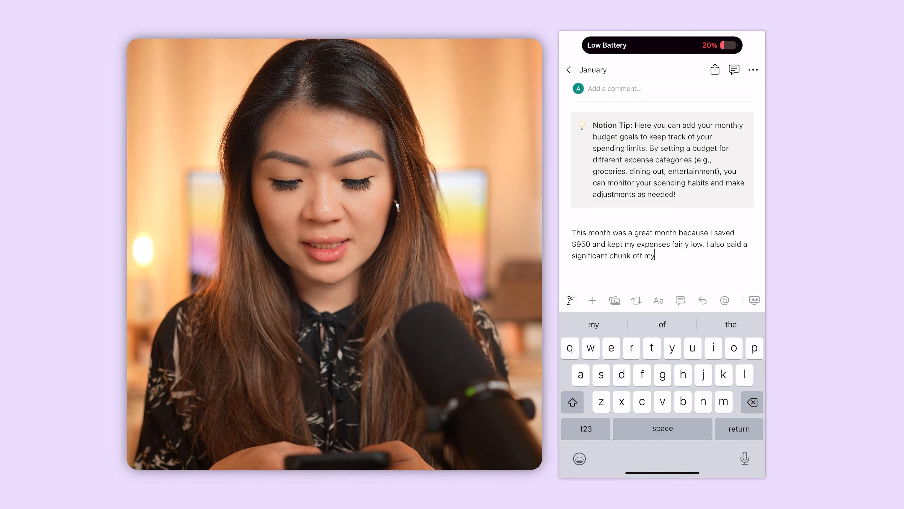
{"action": "type", "text": " debts this month."}
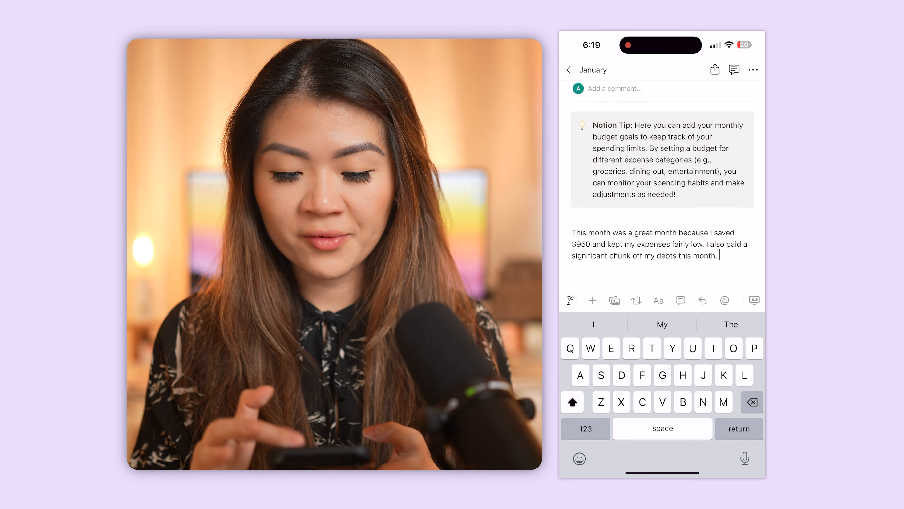
{"action": "scroll", "coordinate": [662, 185], "scroll_direction": "up", "scroll_amount": 3}
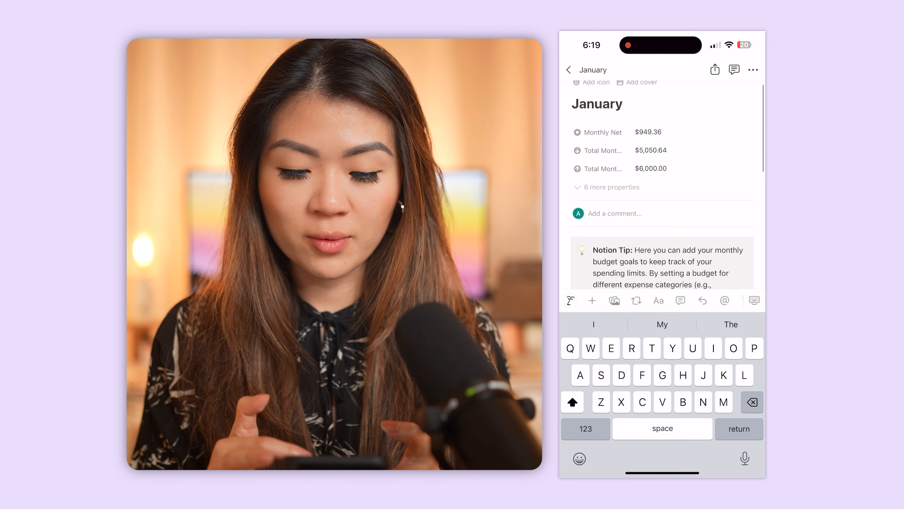
{"action": "left_click", "coordinate": [754, 300]}
{"action": "scroll", "coordinate": [663, 214], "scroll_direction": "up", "scroll_amount": 1}
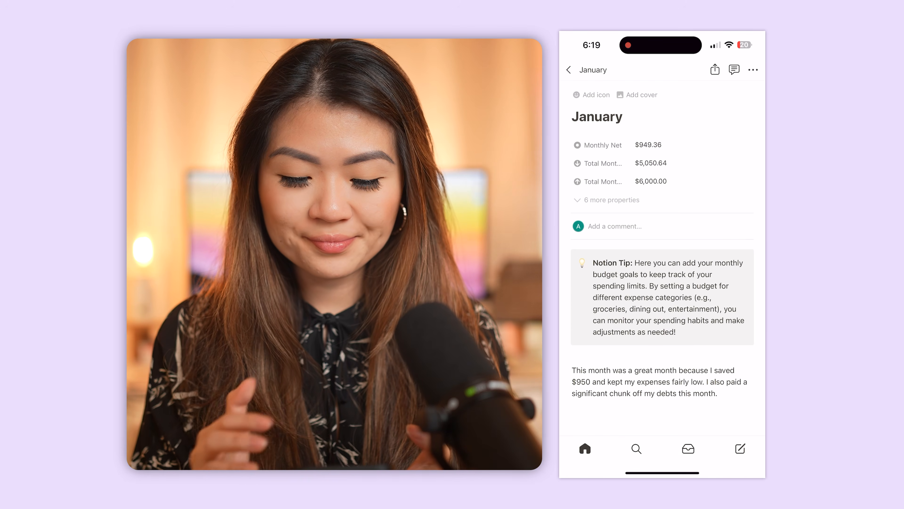
Return to the tracker page and look through the Total Savings cards, the monthly income entries and the Q1 expenses
{"action": "left_click", "coordinate": [593, 69]}
{"action": "left_click", "coordinate": [747, 69]}
{"action": "left_click", "coordinate": [569, 70]}
{"action": "scroll", "coordinate": [663, 256], "scroll_direction": "up", "scroll_amount": 6}
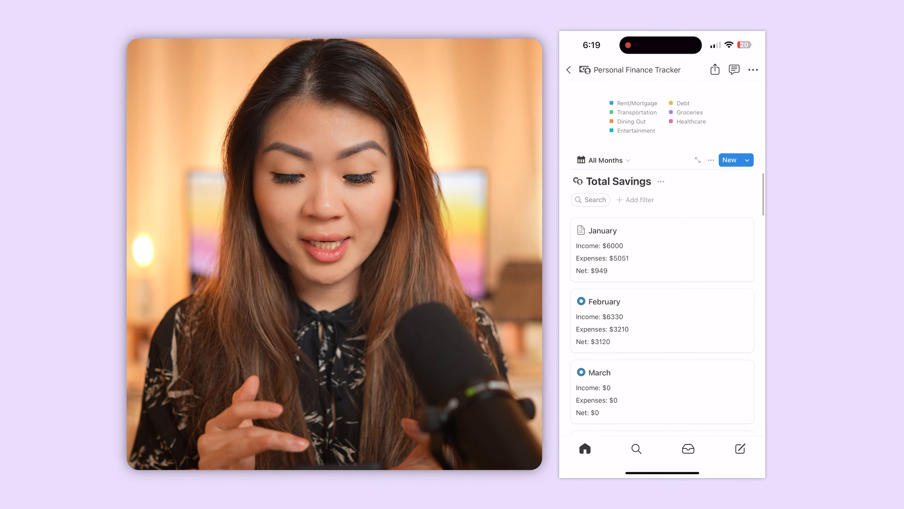
{"action": "scroll", "coordinate": [662, 256], "scroll_direction": "down", "scroll_amount": 15}
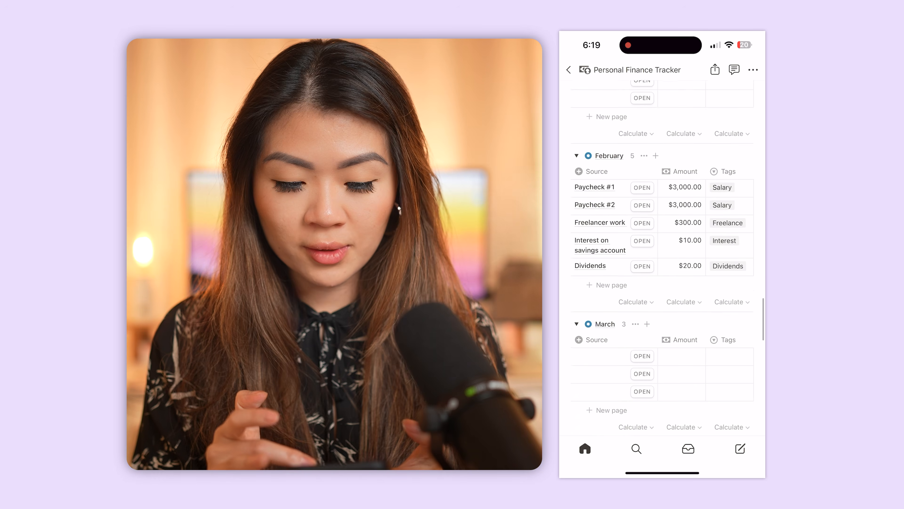
{"action": "scroll", "coordinate": [662, 256], "scroll_direction": "down", "scroll_amount": 9}
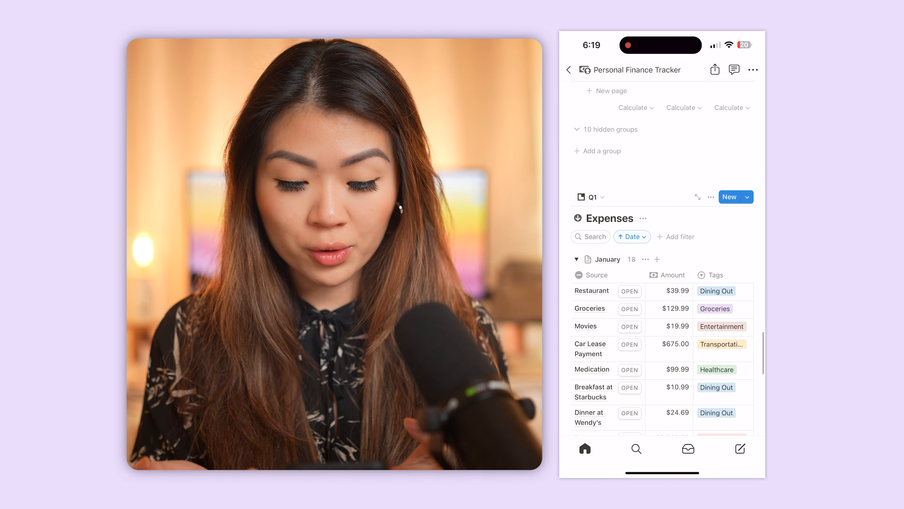
{"action": "scroll", "coordinate": [662, 256], "scroll_direction": "down", "scroll_amount": 3}
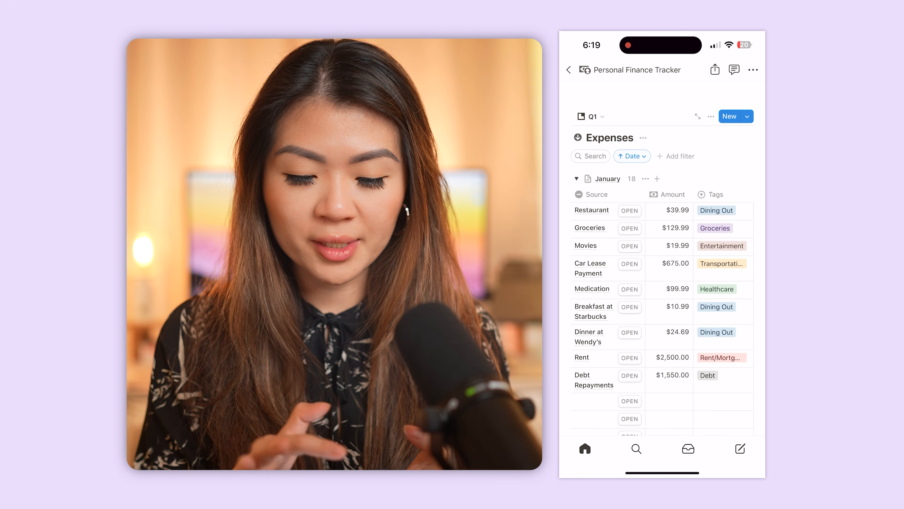
Switch the Expenses database to its Q4 view and look over October to December
{"action": "left_click", "coordinate": [590, 117]}
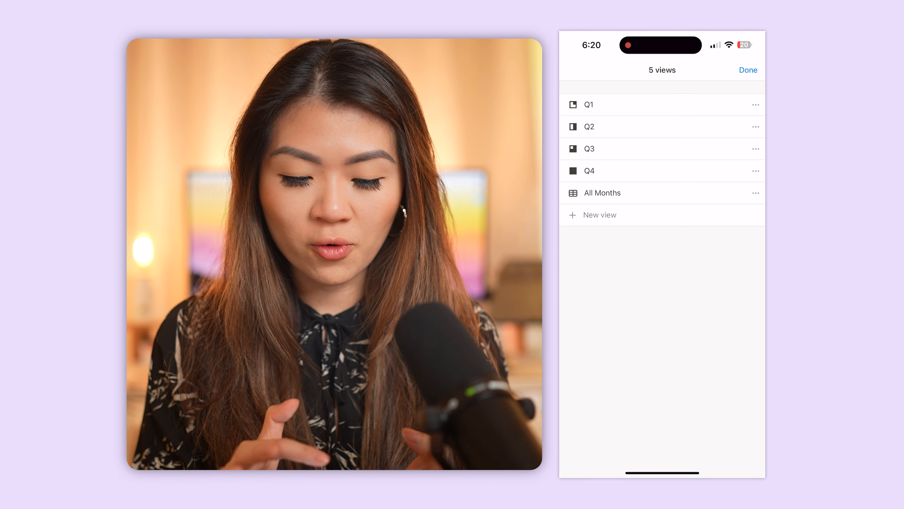
{"action": "left_click", "coordinate": [590, 171]}
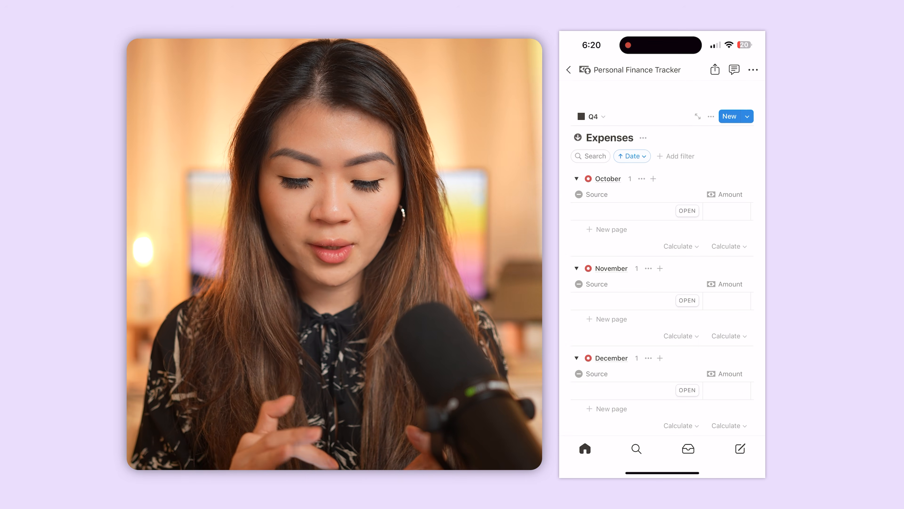
{"action": "scroll", "coordinate": [663, 249], "scroll_direction": "down", "scroll_amount": 3}
{"action": "scroll", "coordinate": [662, 250], "scroll_direction": "up", "scroll_amount": 3}
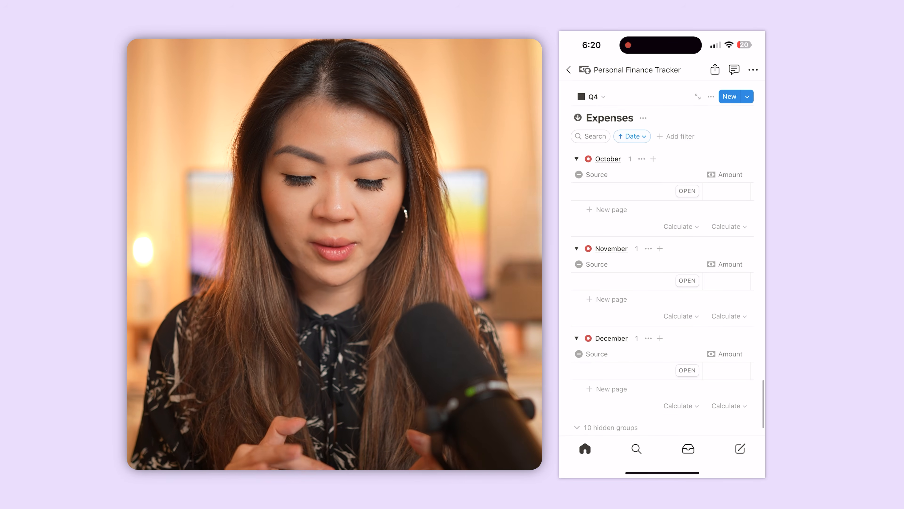
{"action": "scroll", "coordinate": [662, 249], "scroll_direction": "up", "scroll_amount": 2}
Bring the Expenses database back to its Q1 view and look over the January expense entries
{"action": "left_click", "coordinate": [593, 158]}
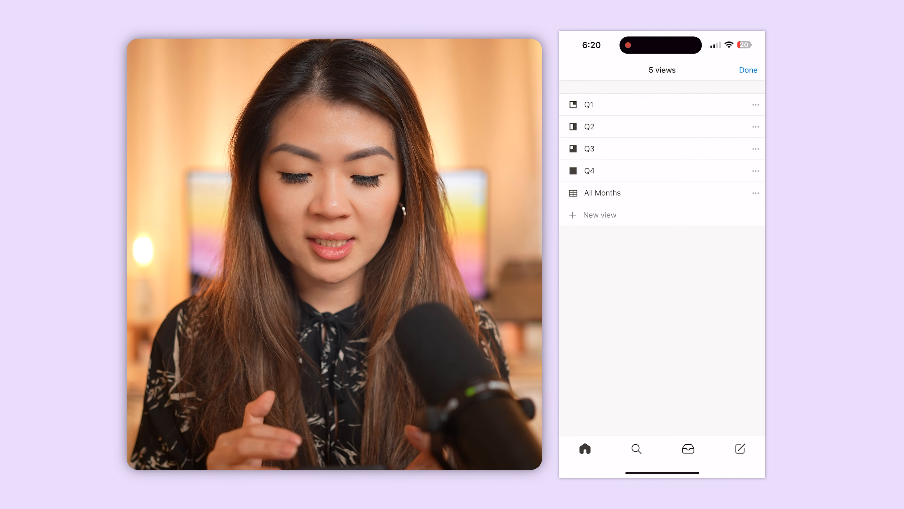
{"action": "left_click", "coordinate": [589, 105]}
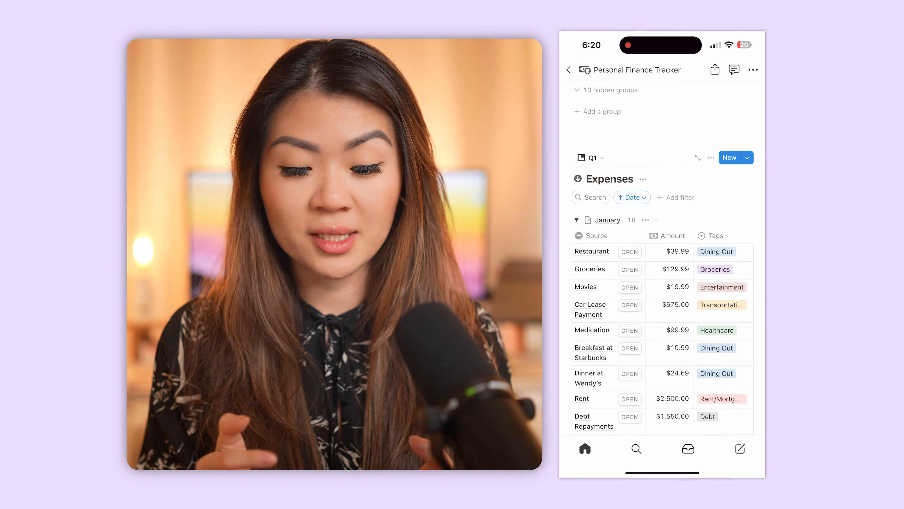
{"action": "scroll", "coordinate": [662, 249], "scroll_direction": "down", "scroll_amount": 7}
{"action": "scroll", "coordinate": [662, 250], "scroll_direction": "up", "scroll_amount": 5}
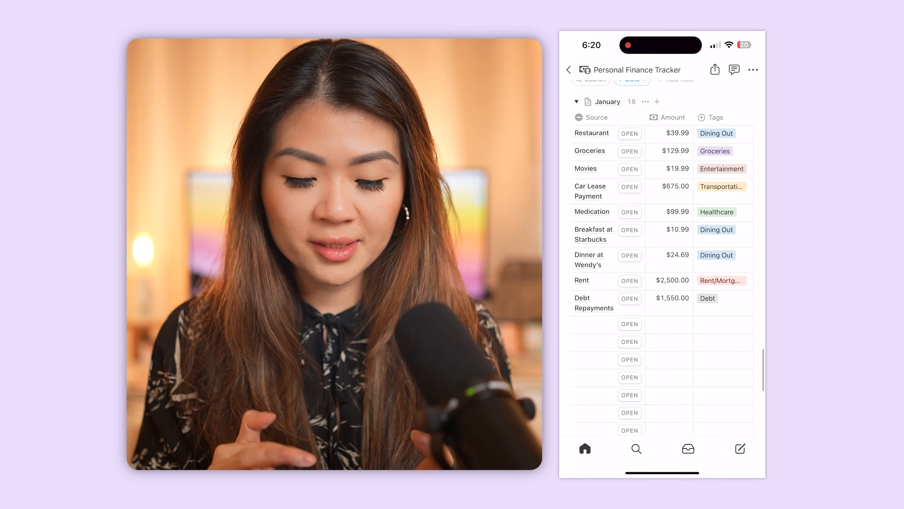
{"action": "scroll", "coordinate": [662, 249], "scroll_direction": "up", "scroll_amount": 1}
{"action": "scroll", "coordinate": [662, 249], "scroll_direction": "up", "scroll_amount": 1}
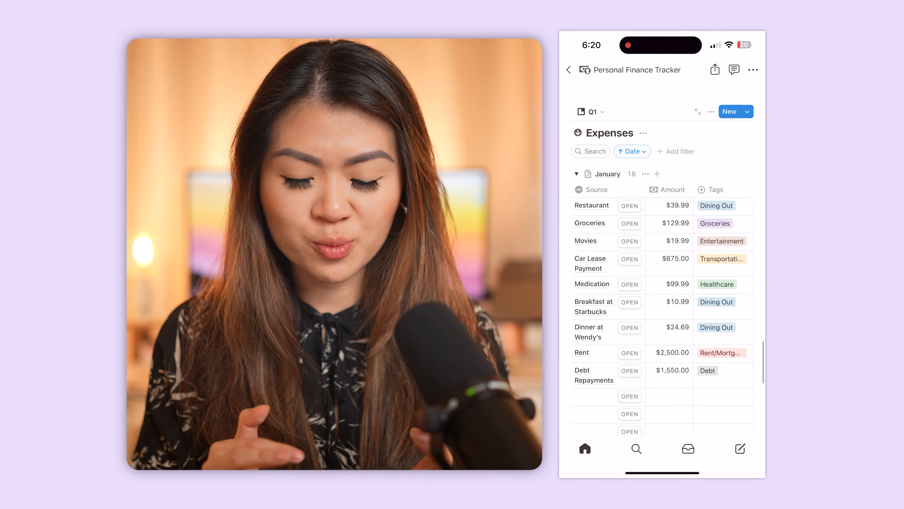
{"action": "scroll", "coordinate": [662, 249], "scroll_direction": "down", "scroll_amount": 2}
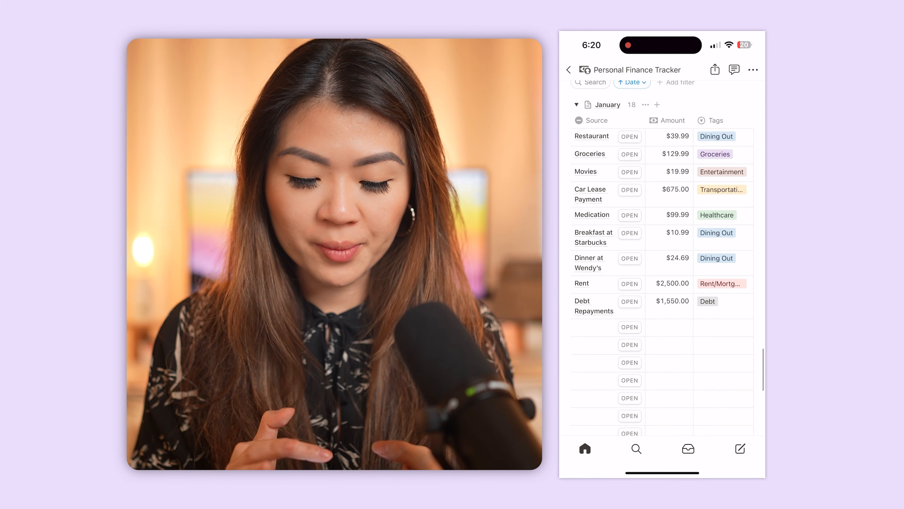
{"action": "left_click", "coordinate": [594, 327]}
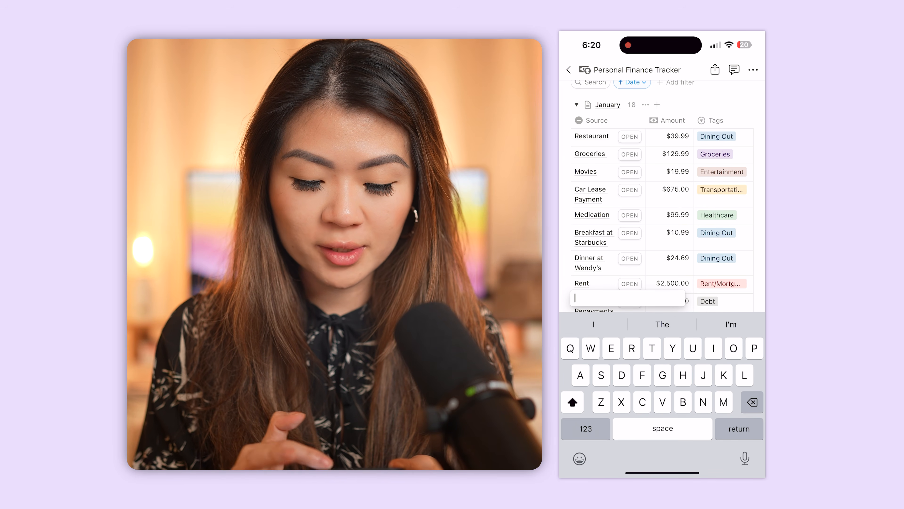
{"action": "left_click", "coordinate": [662, 213]}
{"action": "left_click", "coordinate": [593, 327]}
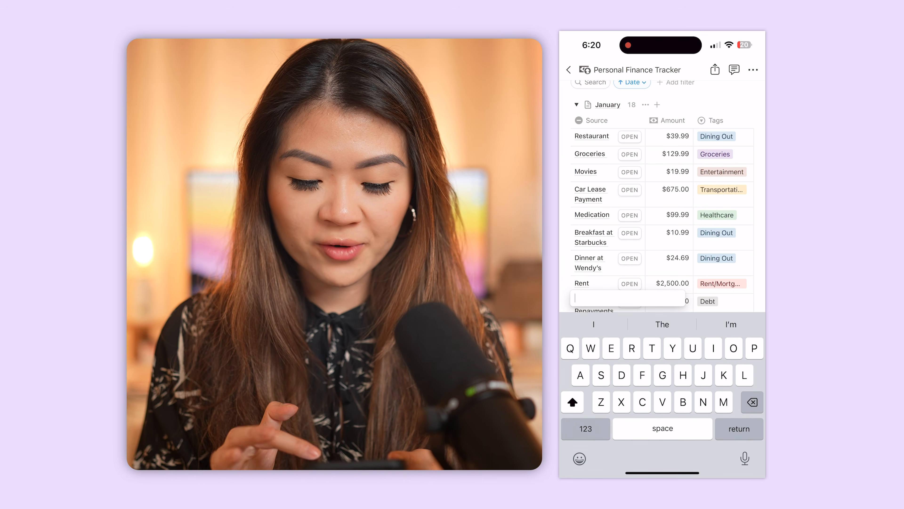
{"action": "left_click", "coordinate": [662, 214]}
Enter "Sushi restaurant" as the source in the first empty January expense row
{"action": "left_click", "coordinate": [594, 327]}
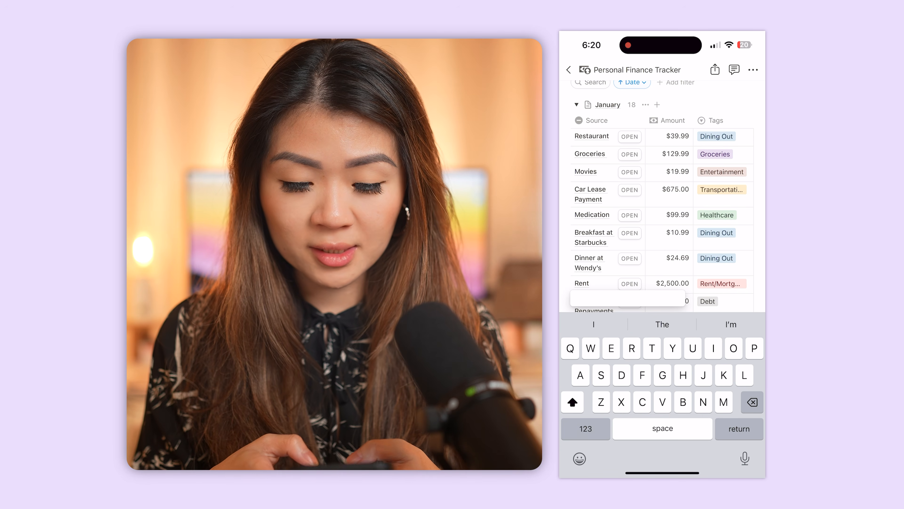
{"action": "type", "text": "Fs"}
{"action": "key", "text": "BackSpace"}
{"action": "key", "text": "BackSpace"}
{"action": "type", "text": "Ar"}
{"action": "key", "text": "BackSpace"}
{"action": "key", "text": "BackSpace"}
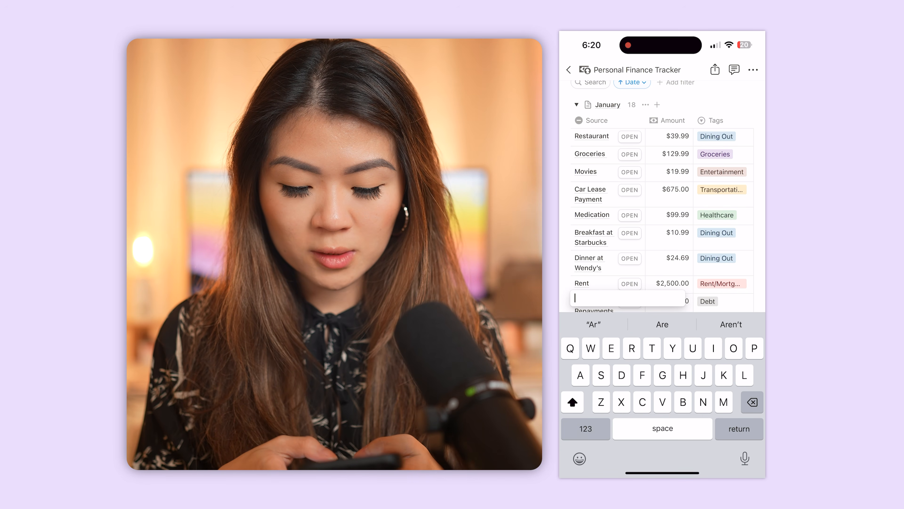
{"action": "type", "text": "Sushi resta"}
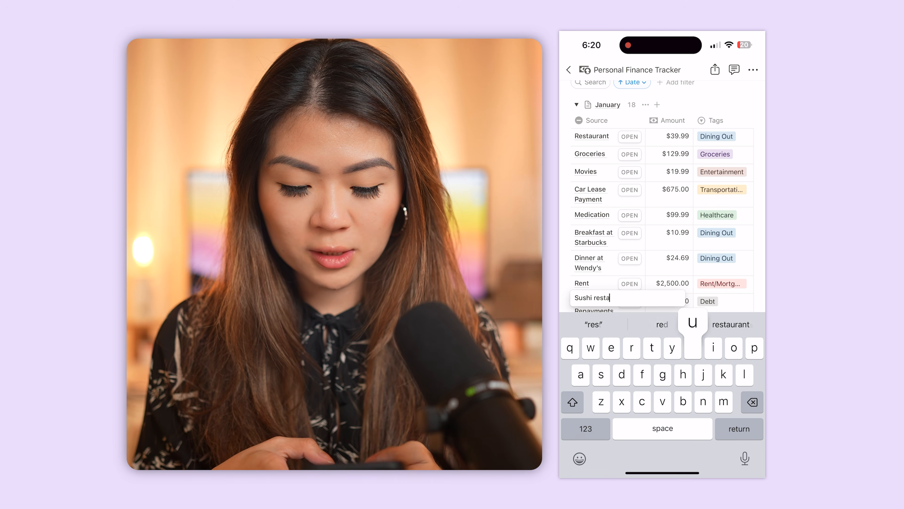
{"action": "type", "text": "urant"}
{"action": "key", "text": "Return"}
Set the Sushi restaurant expense's amount to $56.85 and tag it Dining Out
{"action": "left_click", "coordinate": [670, 329]}
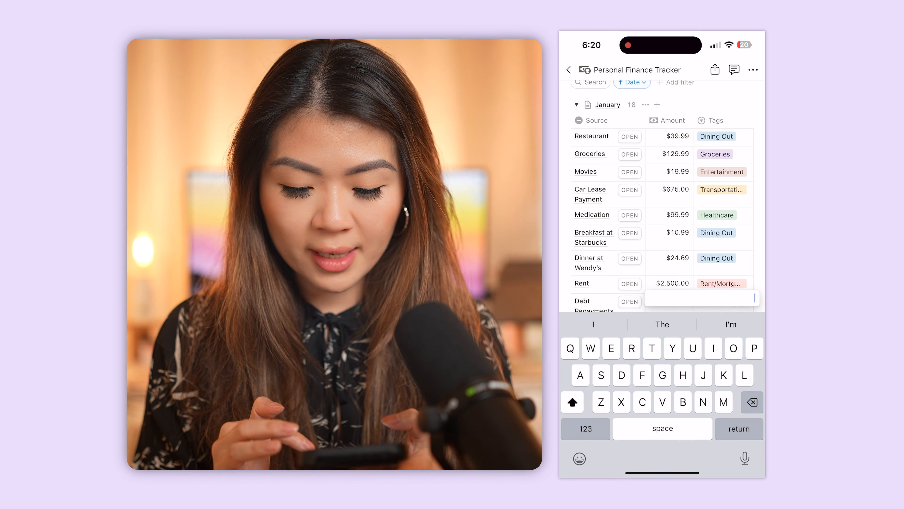
{"action": "type", "text": "56.85"}
{"action": "key", "text": "Return"}
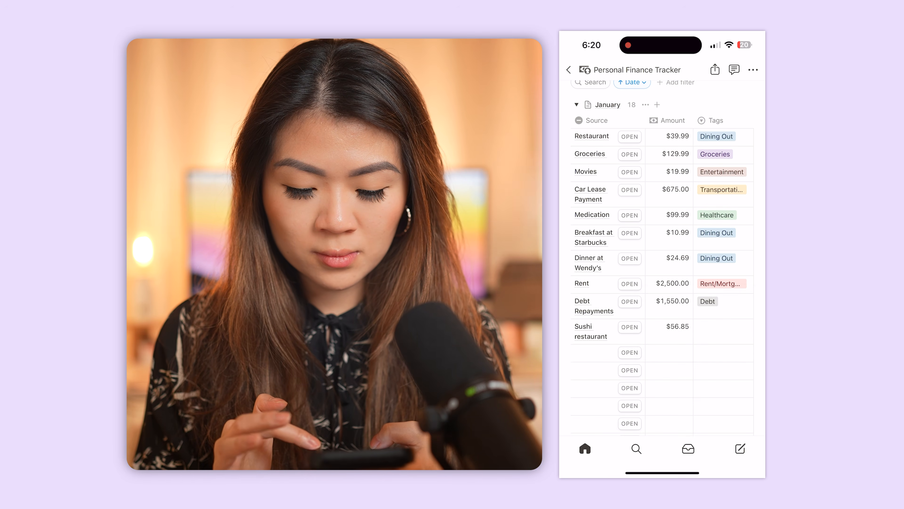
{"action": "left_click", "coordinate": [723, 330]}
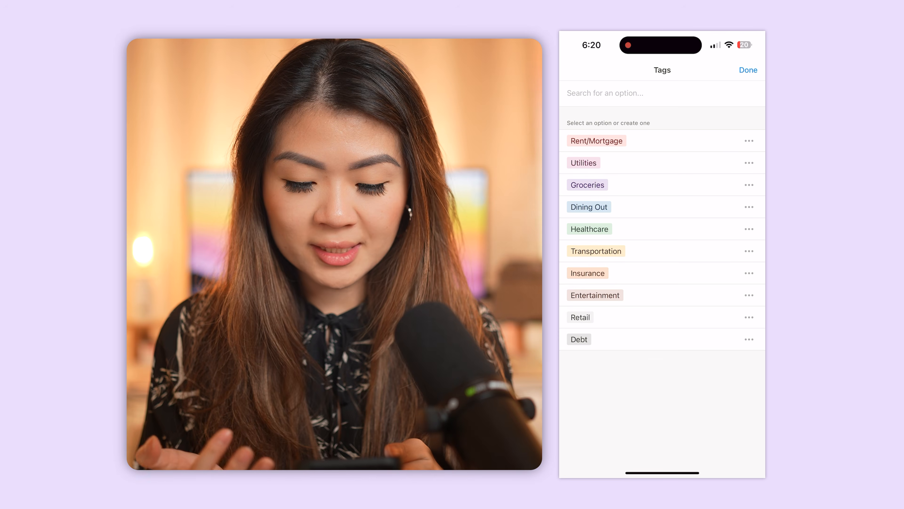
{"action": "left_click", "coordinate": [589, 206]}
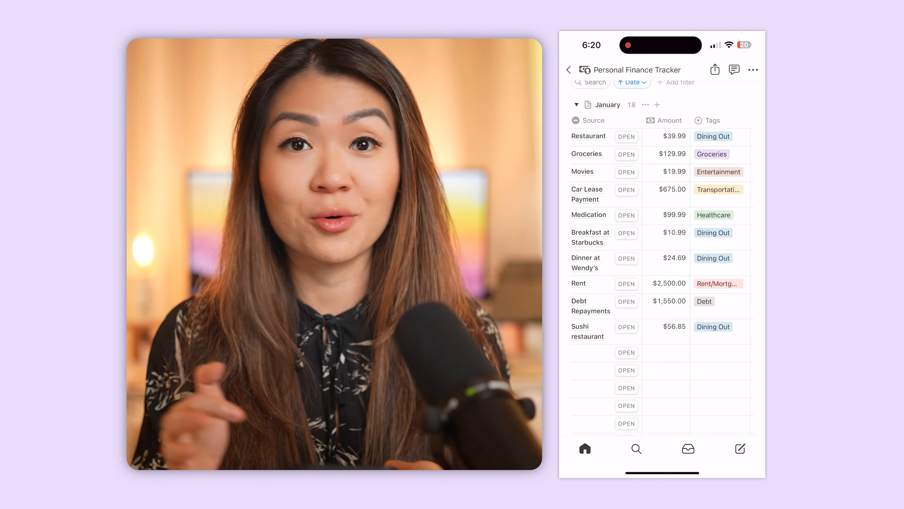
Look past the remaining expenses to the Debt Repayment table and examine its columns through Minimum Payment and Repayment Plan
{"action": "scroll", "coordinate": [662, 256], "scroll_direction": "down", "scroll_amount": 15}
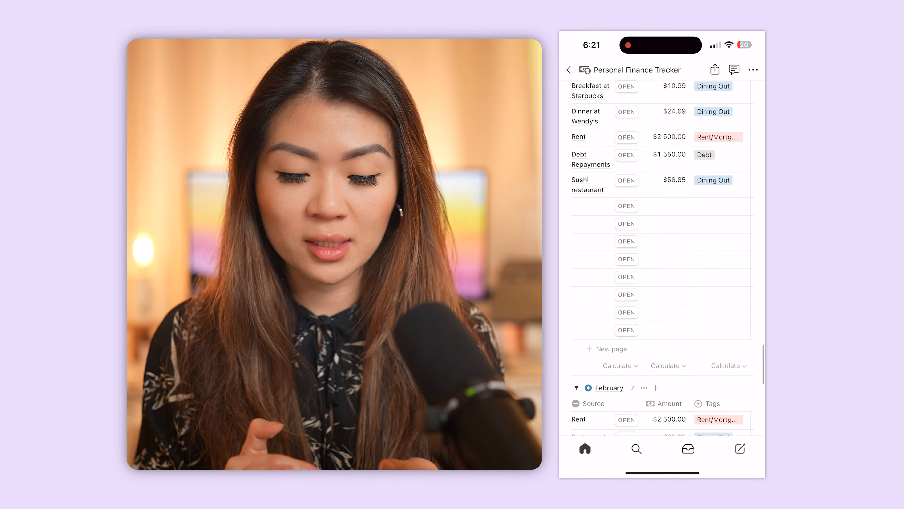
{"action": "scroll", "coordinate": [662, 256], "scroll_direction": "down", "scroll_amount": 10}
{"action": "scroll", "coordinate": [662, 256], "scroll_direction": "up", "scroll_amount": 4}
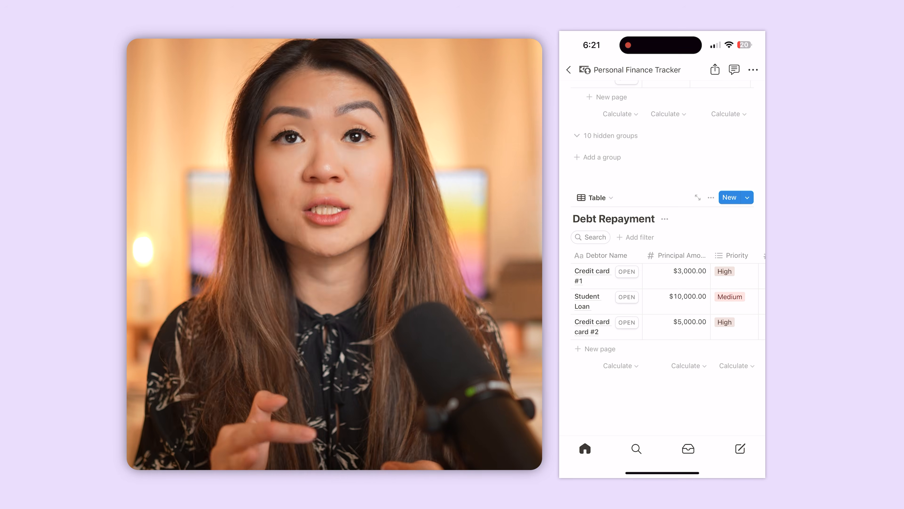
{"action": "scroll", "coordinate": [662, 295], "scroll_direction": "right", "scroll_amount": 10}
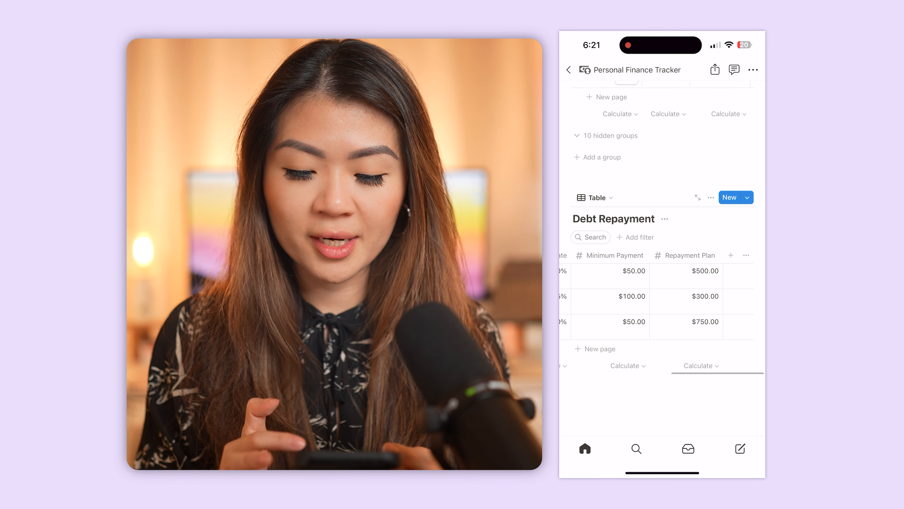
Set the repayment plan of the first debt in the Debt Repayment table to $300.00
{"action": "left_click", "coordinate": [701, 272]}
{"action": "key", "text": "BackSpace"}
{"action": "key", "text": "BackSpace"}
{"action": "key", "text": "BackSpace"}
{"action": "key", "text": "BackSpace"}
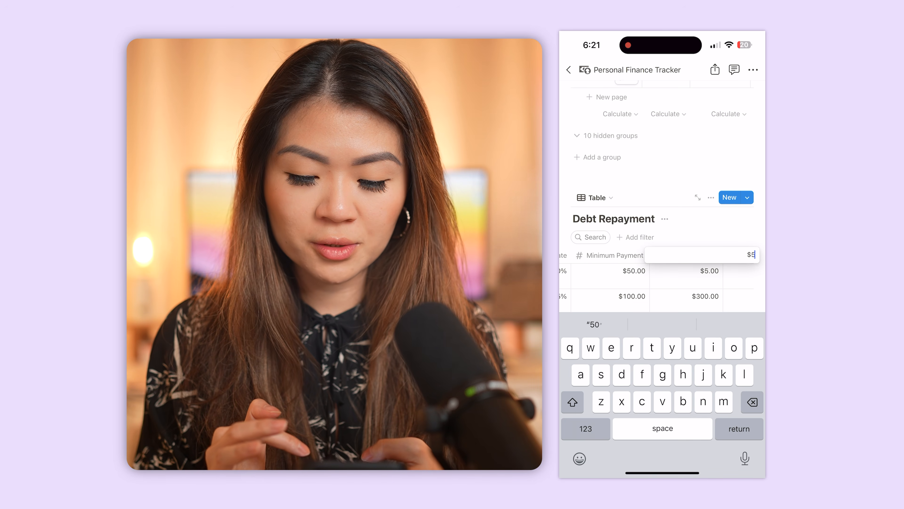
{"action": "type", "text": "300"}
{"action": "key", "text": "Return"}
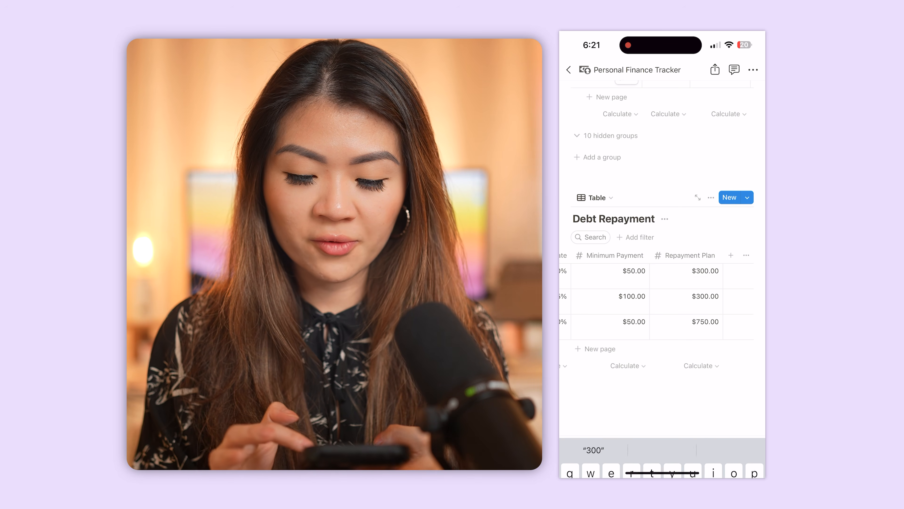
Add a new property of type Text to the Debt Repayment table, keeping its default name
{"action": "left_click", "coordinate": [731, 256]}
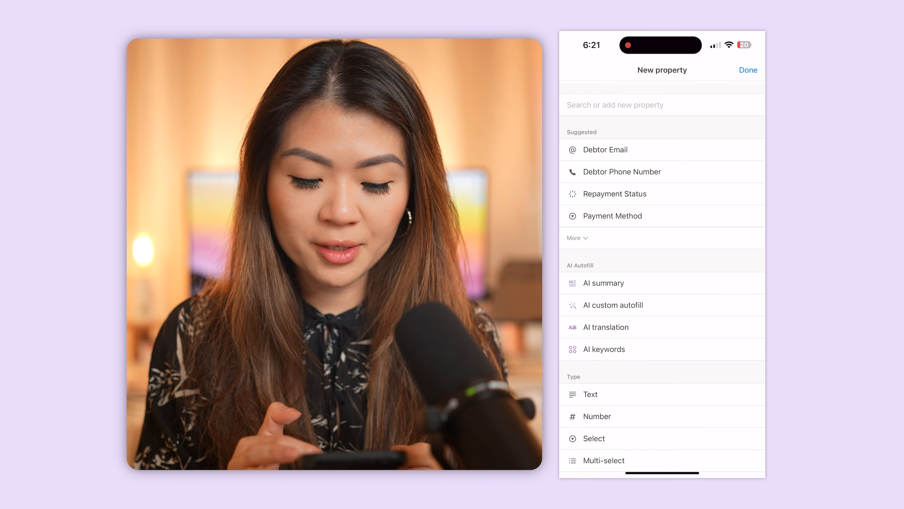
{"action": "scroll", "coordinate": [662, 278], "scroll_direction": "down", "scroll_amount": 3}
{"action": "left_click", "coordinate": [590, 288]}
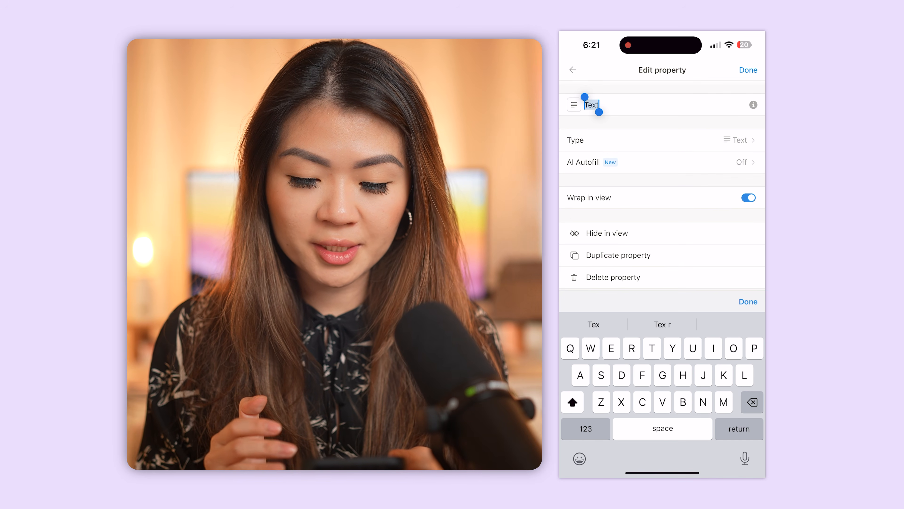
{"action": "left_click", "coordinate": [748, 301]}
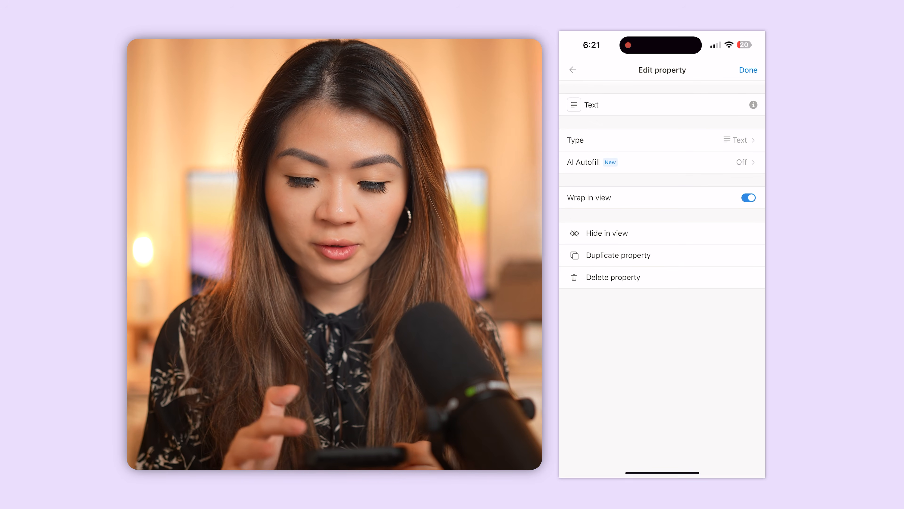
{"action": "left_click", "coordinate": [749, 70]}
Enter "Insert any notes here about paying off debts" in a cell of the Debt Repayment table's Text column
{"action": "left_click", "coordinate": [675, 325]}
{"action": "type", "text": "Ins"}
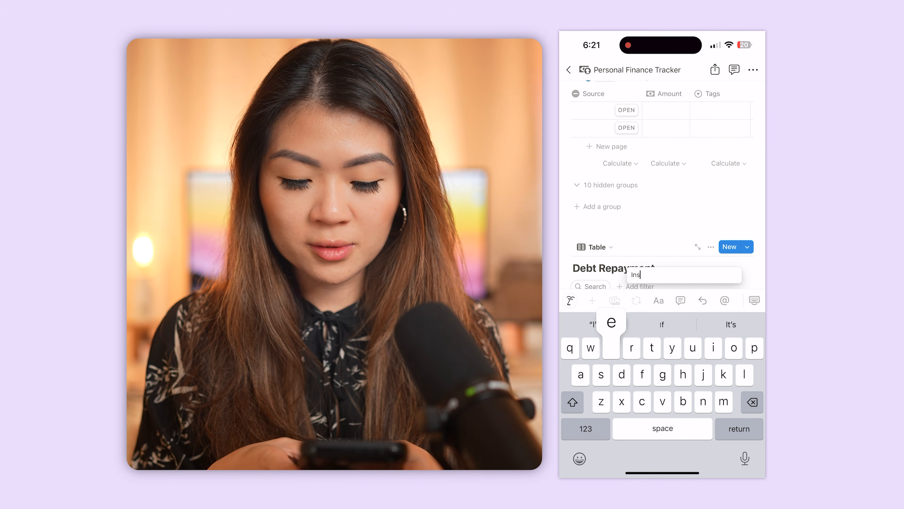
{"action": "type", "text": "ert any notes h"}
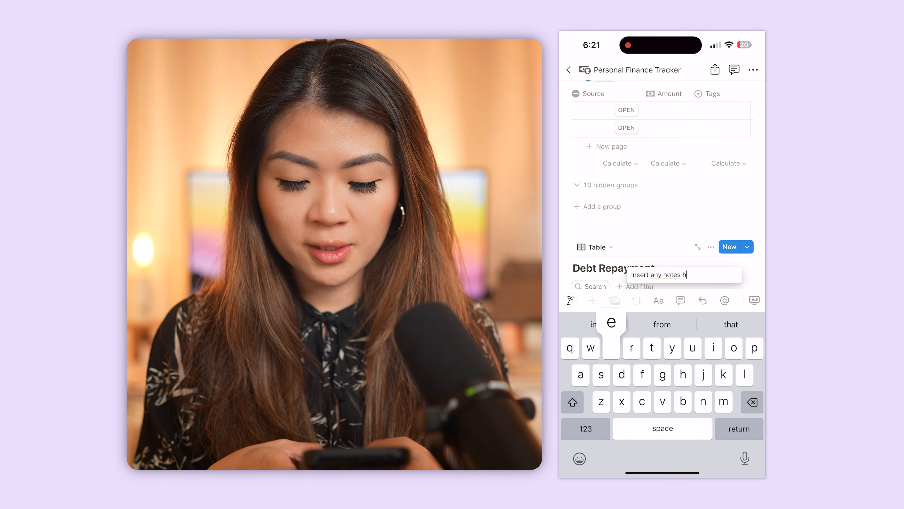
{"action": "type", "text": "ere about payin"}
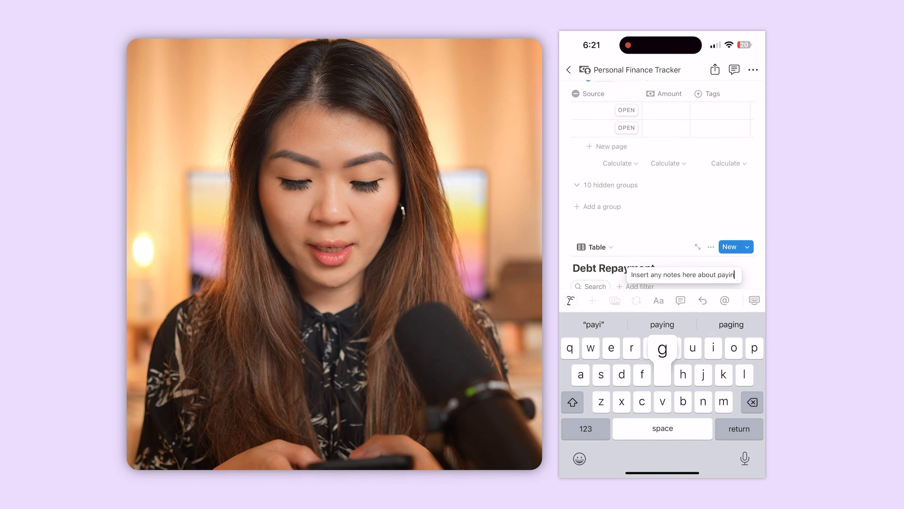
{"action": "type", "text": "g off debts"}
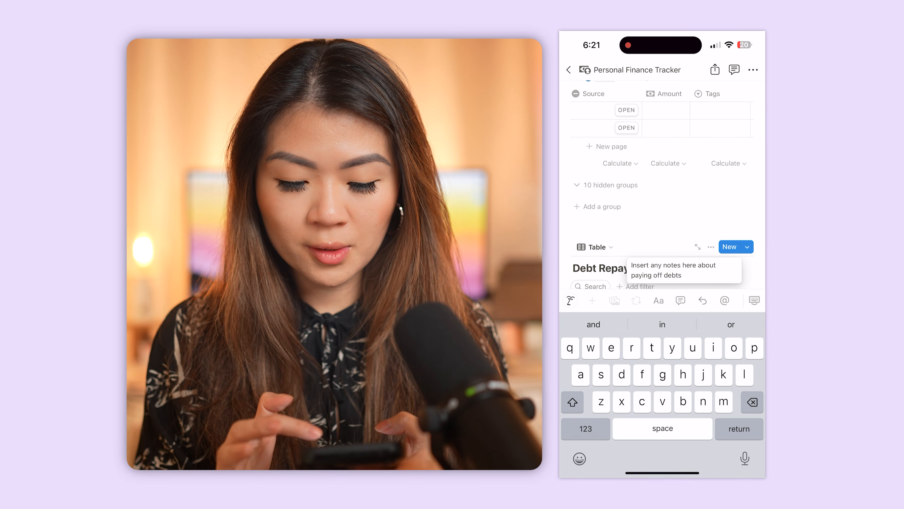
{"action": "left_click", "coordinate": [754, 301]}
Look over the tracker's breakdown charts, the monthly Total Savings cards and the January and February income entries
{"action": "scroll", "coordinate": [663, 249], "scroll_direction": "up", "scroll_amount": 15}
{"action": "left_click", "coordinate": [626, 281]}
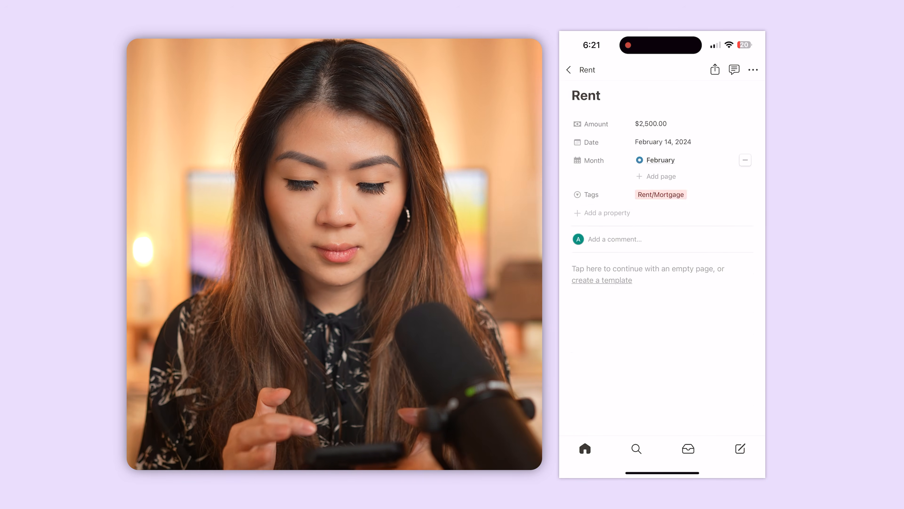
{"action": "left_click", "coordinate": [569, 70]}
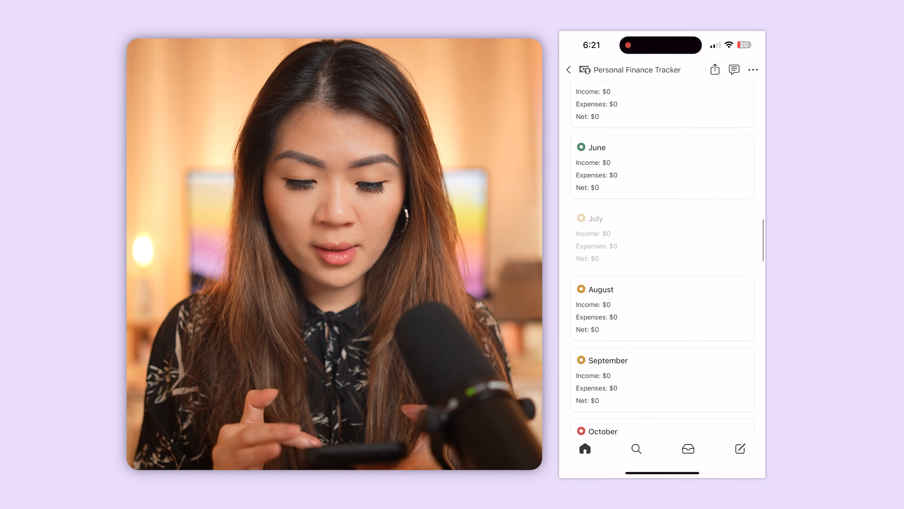
{"action": "scroll", "coordinate": [662, 249], "scroll_direction": "up", "scroll_amount": 20}
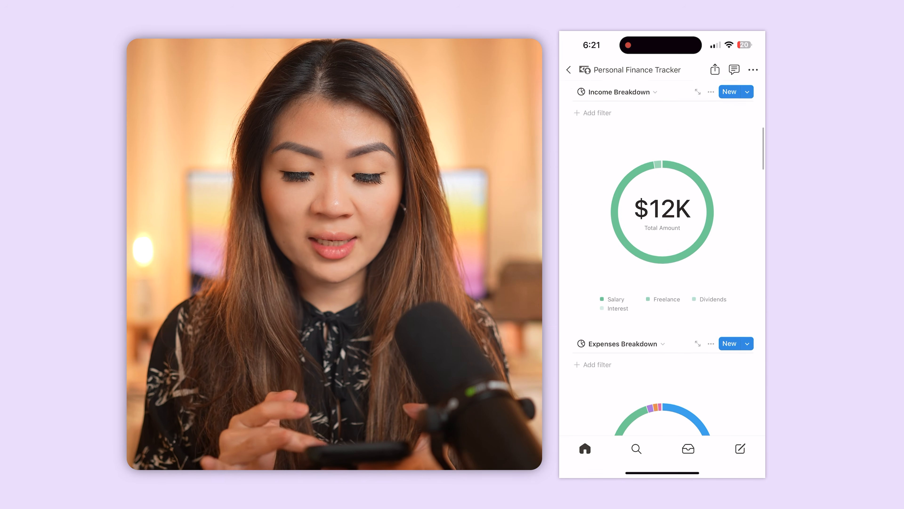
{"action": "scroll", "coordinate": [663, 250], "scroll_direction": "up", "scroll_amount": 5}
{"action": "scroll", "coordinate": [662, 250], "scroll_direction": "down", "scroll_amount": 15}
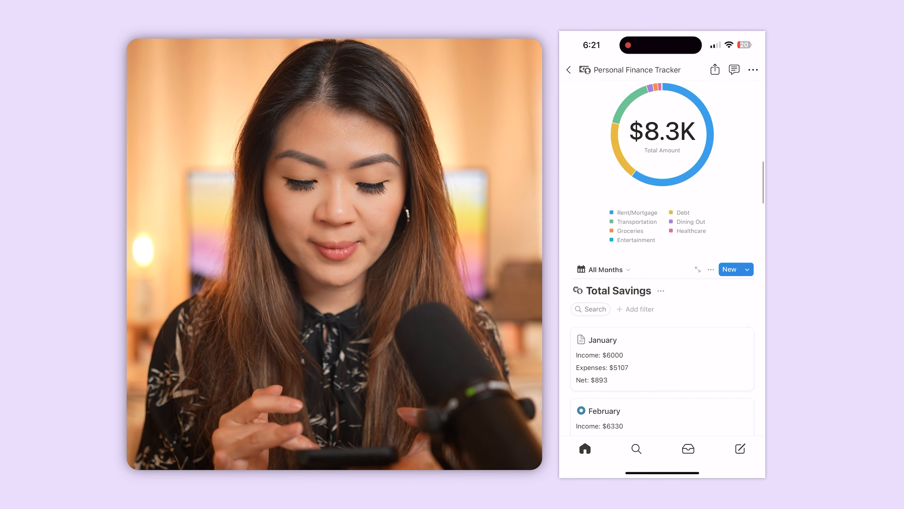
{"action": "scroll", "coordinate": [662, 249], "scroll_direction": "down", "scroll_amount": 20}
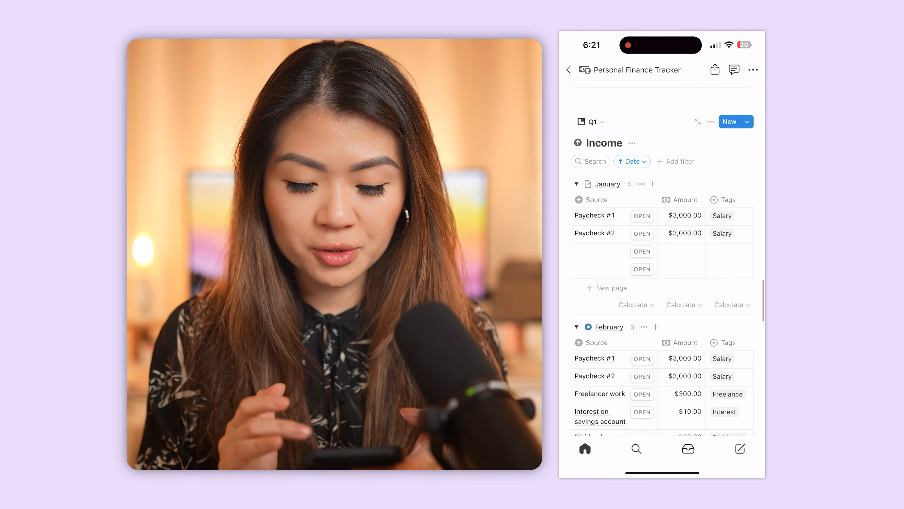
{"action": "scroll", "coordinate": [662, 250], "scroll_direction": "down", "scroll_amount": 3}
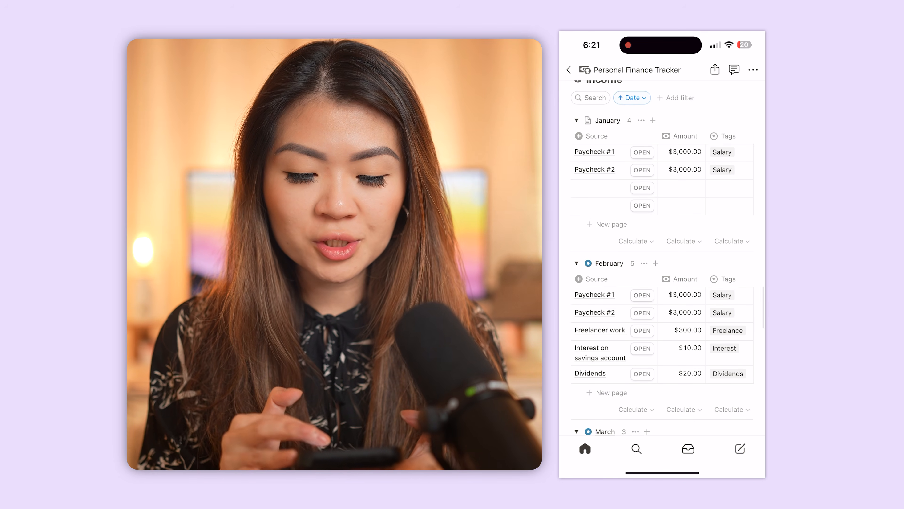
{"action": "scroll", "coordinate": [662, 249], "scroll_direction": "up", "scroll_amount": 2}
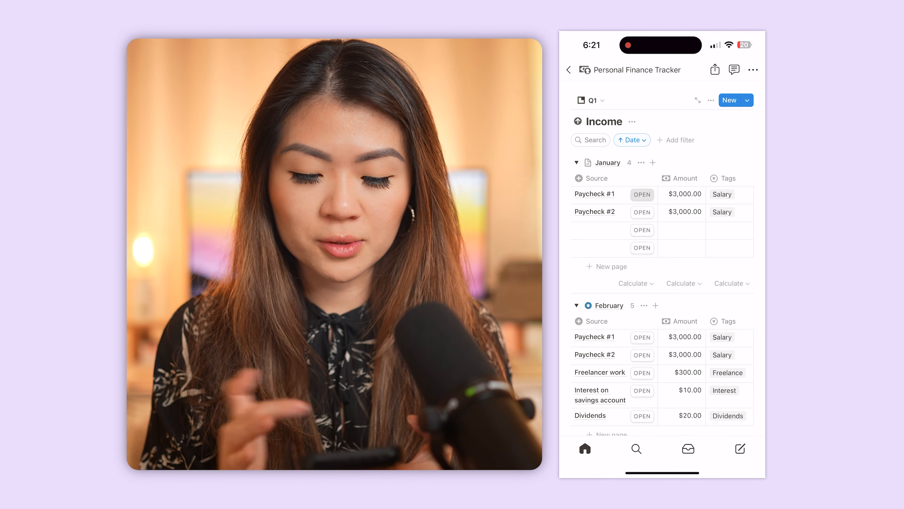
Add the note "Worked 80 hours this pay period." to January's Paycheck #1 income page and return to the tracker
{"action": "left_click", "coordinate": [642, 194]}
{"action": "left_click", "coordinate": [648, 268]}
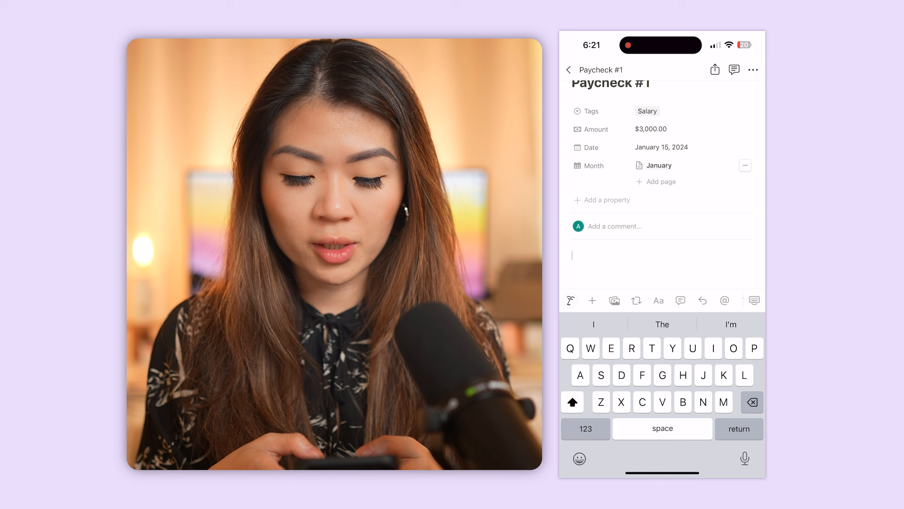
{"action": "type", "text": "Worked "}
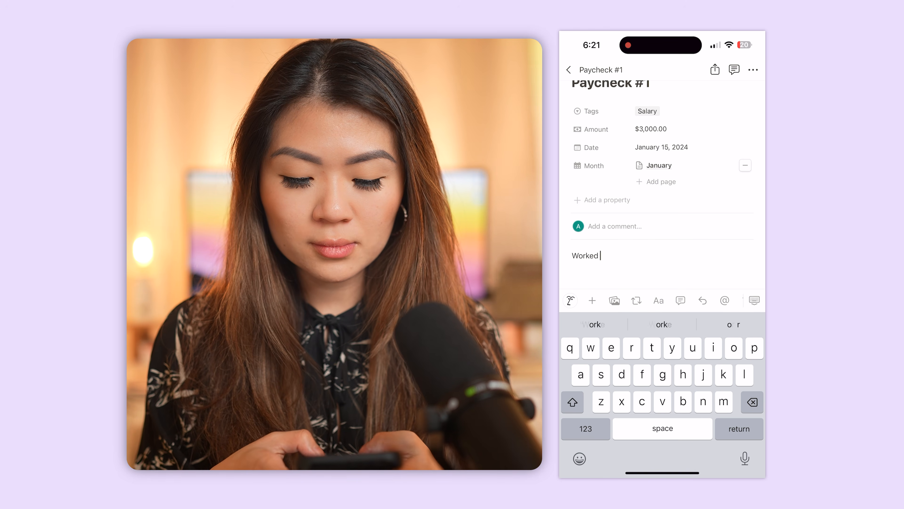
{"action": "type", "text": "80 hours"}
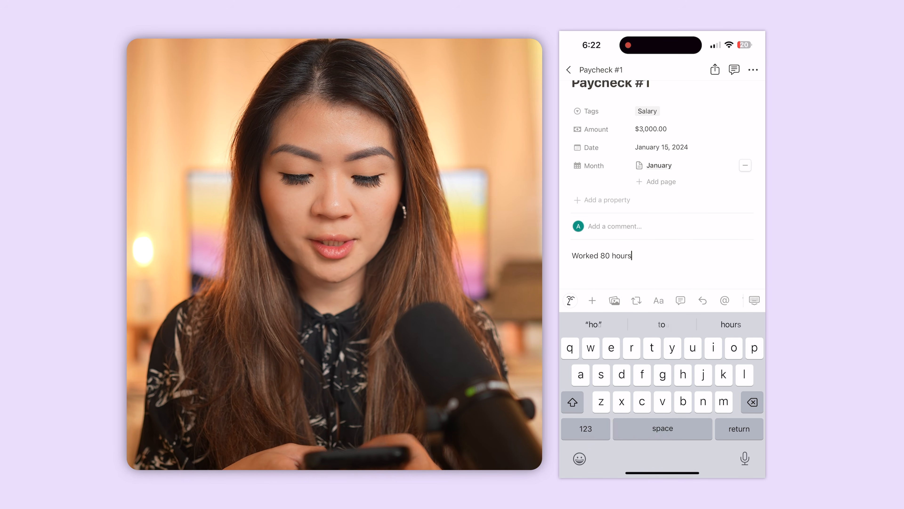
{"action": "type", "text": " this pay period."}
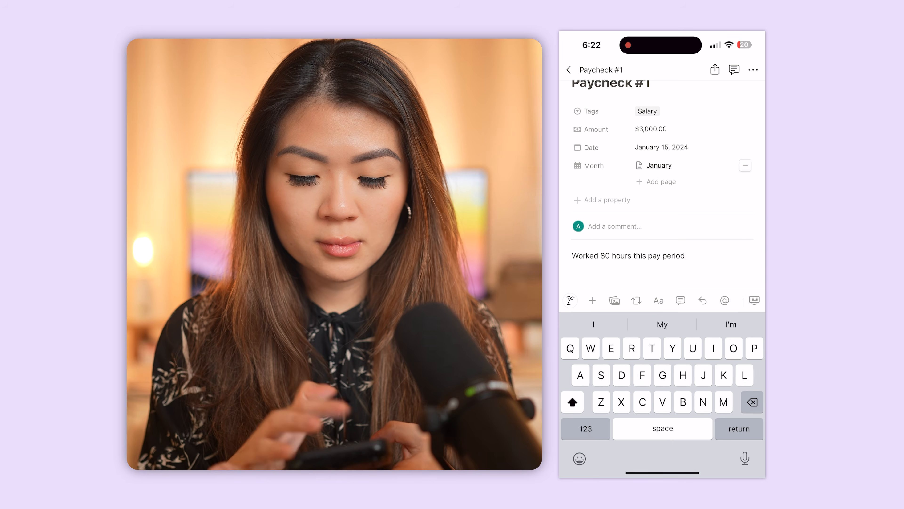
{"action": "left_click", "coordinate": [601, 69]}
{"action": "left_click", "coordinate": [630, 104]}
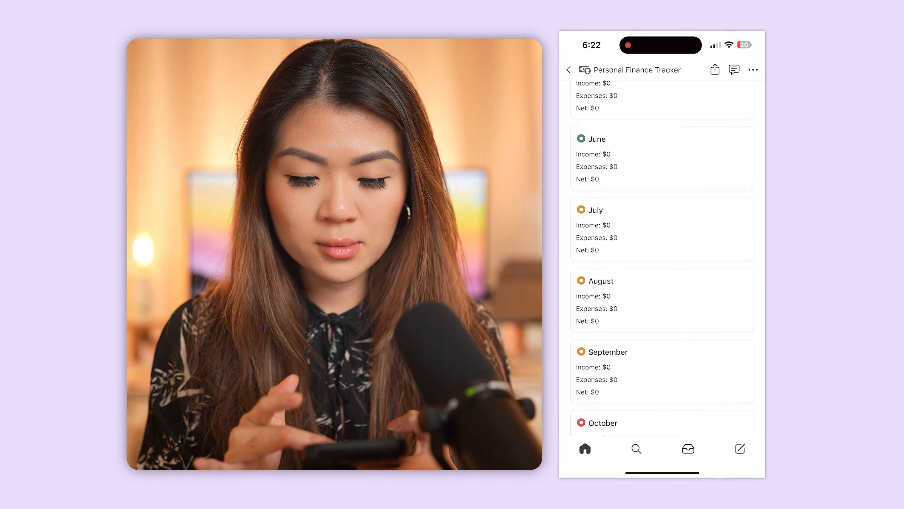
Add the note "Dividends from bank of Nova Scotia" to February's Dividends income page and return to the tracker
{"action": "scroll", "coordinate": [662, 257], "scroll_direction": "up", "scroll_amount": 13}
{"action": "scroll", "coordinate": [662, 256], "scroll_direction": "up", "scroll_amount": 15}
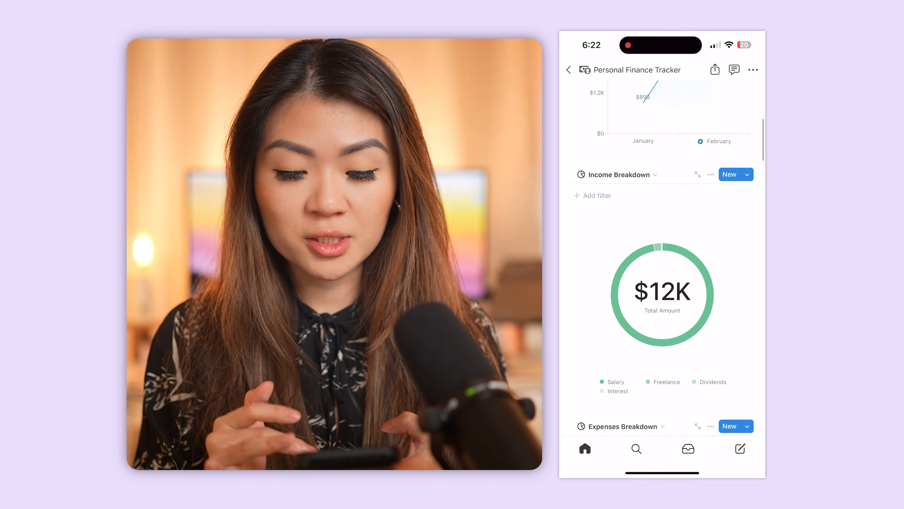
{"action": "scroll", "coordinate": [662, 256], "scroll_direction": "down", "scroll_amount": 20}
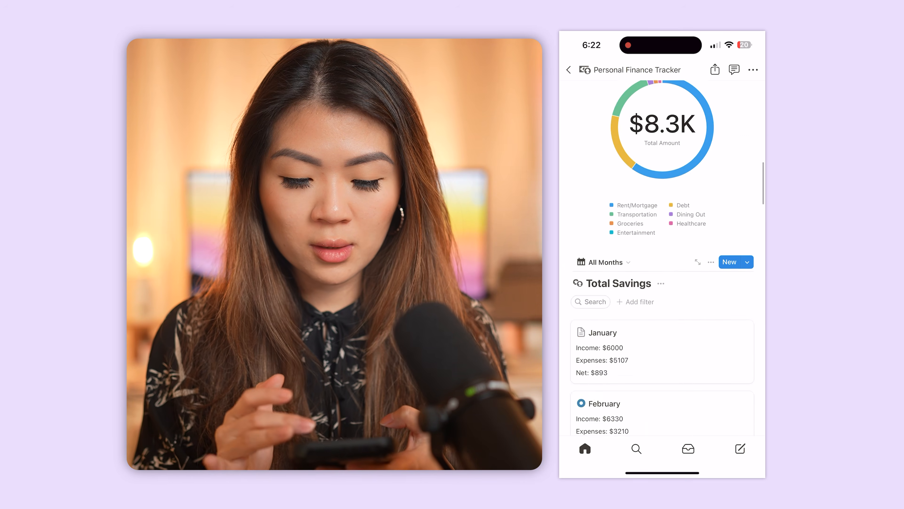
{"action": "scroll", "coordinate": [662, 257], "scroll_direction": "down", "scroll_amount": 10}
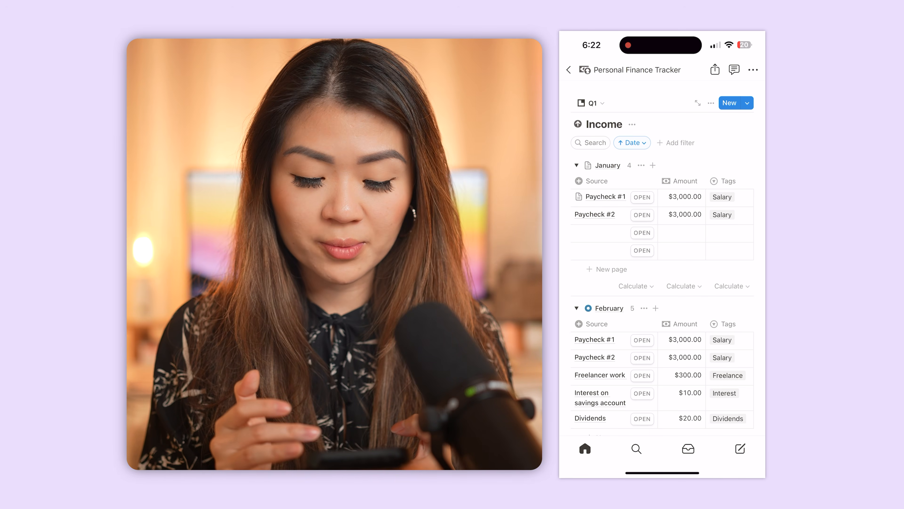
{"action": "scroll", "coordinate": [662, 257], "scroll_direction": "down", "scroll_amount": 3}
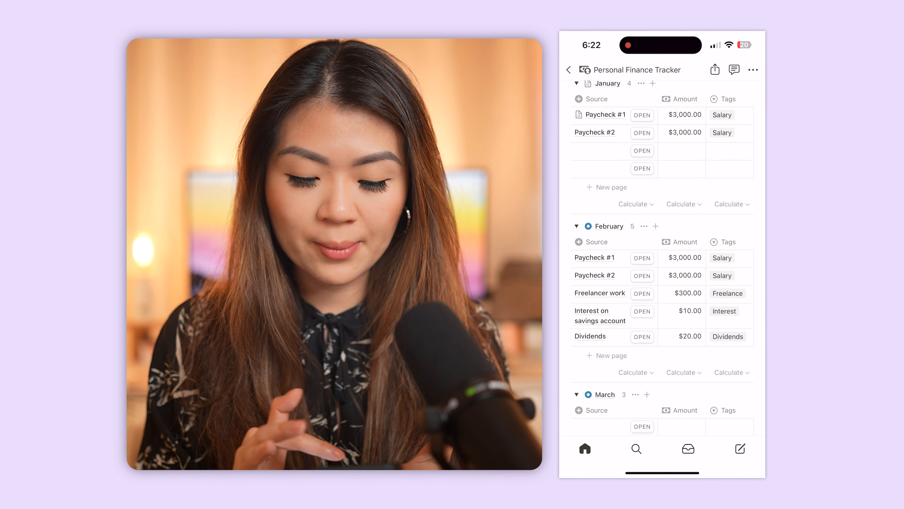
{"action": "left_click", "coordinate": [642, 336]}
{"action": "left_click", "coordinate": [648, 269]}
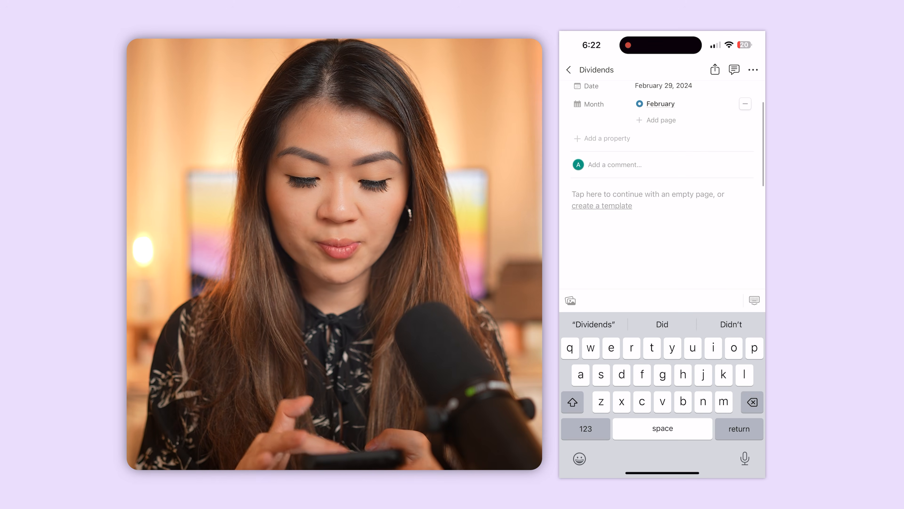
{"action": "type", "text": "Divide ds"}
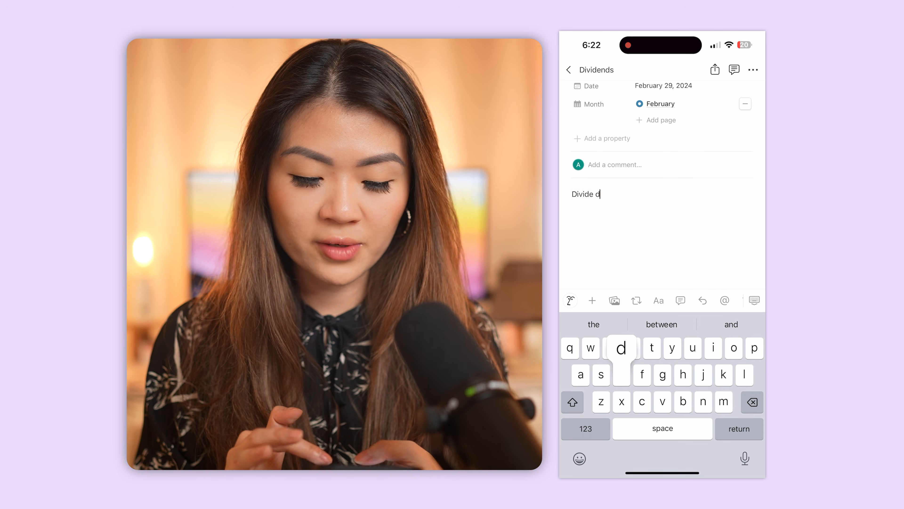
{"action": "key", "text": "BackSpace"}
{"action": "key", "text": "BackSpace"}
{"action": "key", "text": "BackSpace"}
{"action": "type", "text": "nds from"}
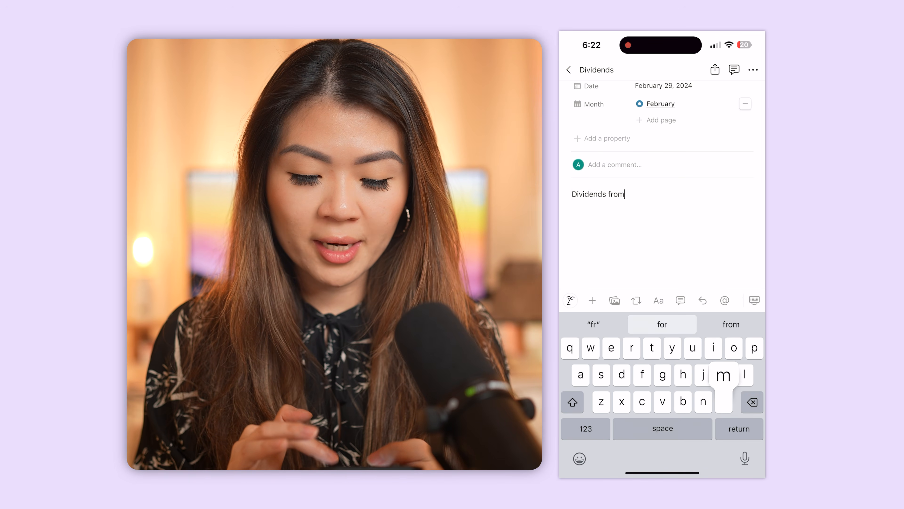
{"action": "type", "text": " bank of Nova Scotia"}
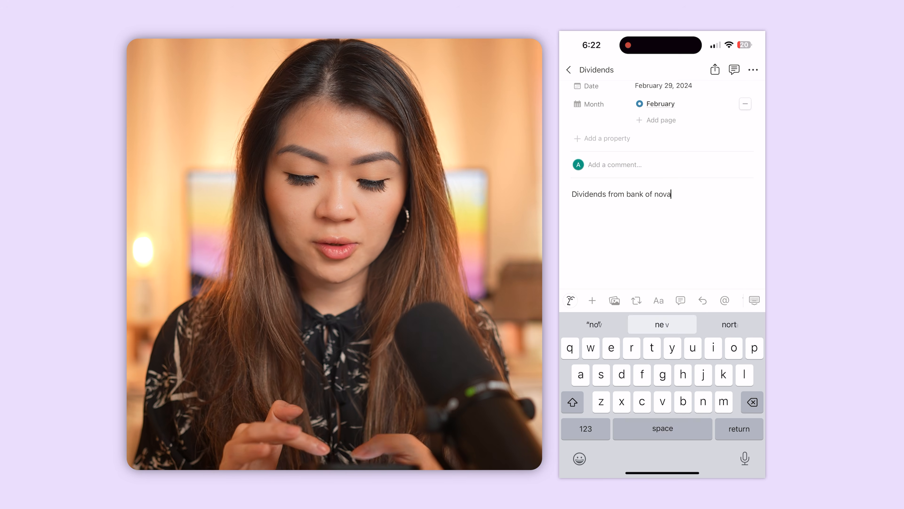
{"action": "scroll", "coordinate": [663, 167], "scroll_direction": "up", "scroll_amount": 3}
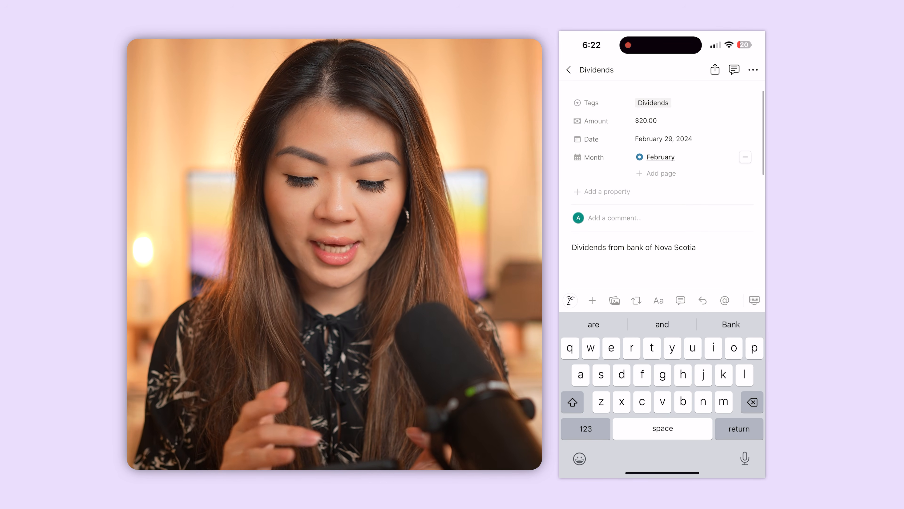
{"action": "left_click", "coordinate": [596, 70]}
{"action": "left_click", "coordinate": [630, 104]}
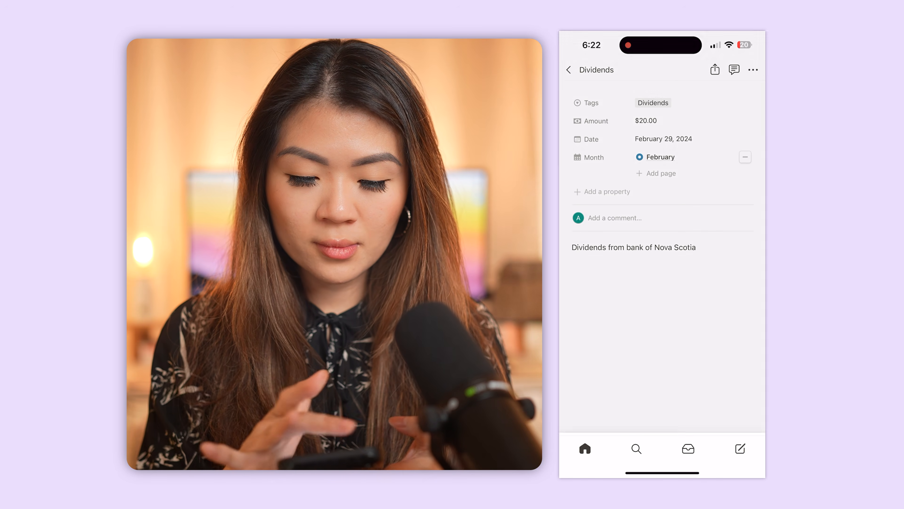
Review the monthly Total Savings cards from January to December and the Income Breakdown chart
{"action": "scroll", "coordinate": [662, 285], "scroll_direction": "down", "scroll_amount": 15}
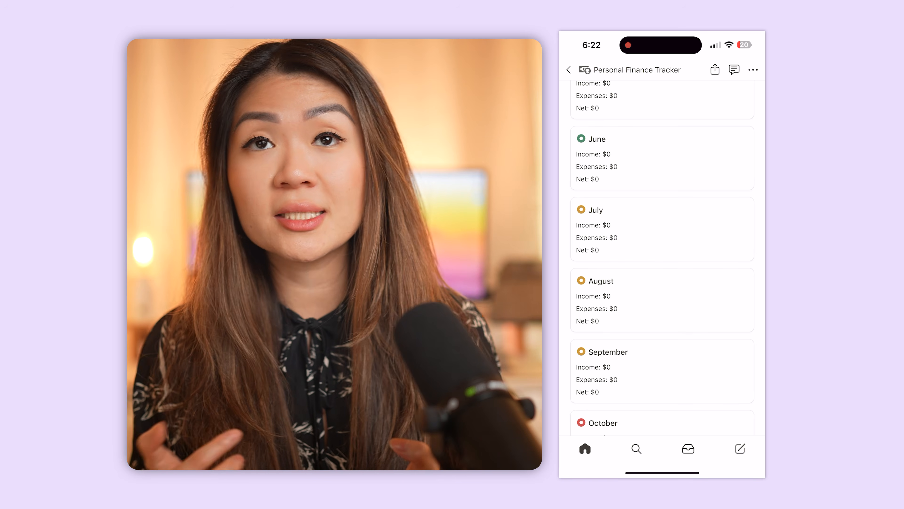
{"action": "scroll", "coordinate": [662, 250], "scroll_direction": "down", "scroll_amount": 5}
{"action": "scroll", "coordinate": [662, 256], "scroll_direction": "down", "scroll_amount": 3}
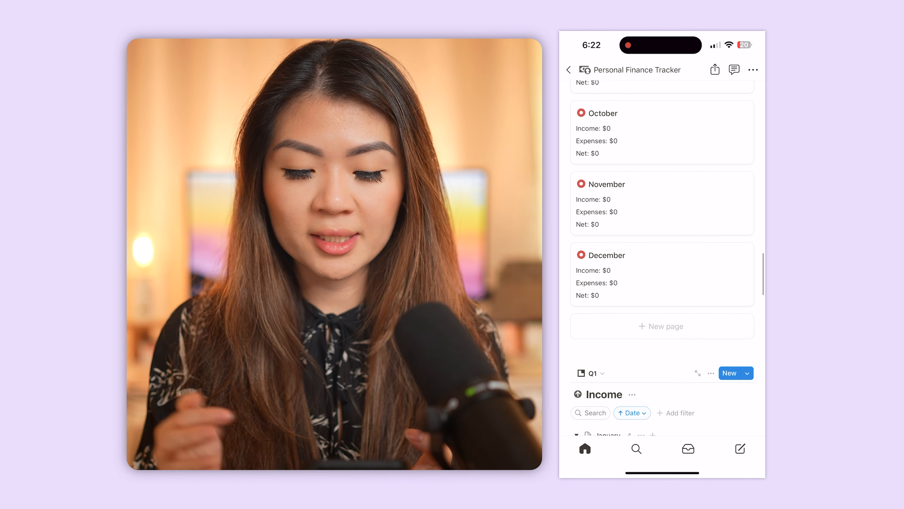
{"action": "scroll", "coordinate": [662, 257], "scroll_direction": "up", "scroll_amount": 15}
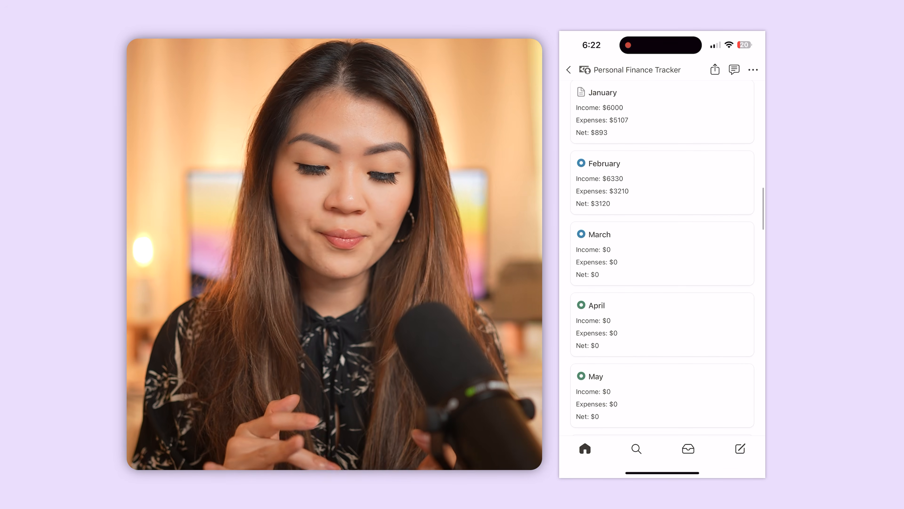
{"action": "scroll", "coordinate": [662, 256], "scroll_direction": "up", "scroll_amount": 15}
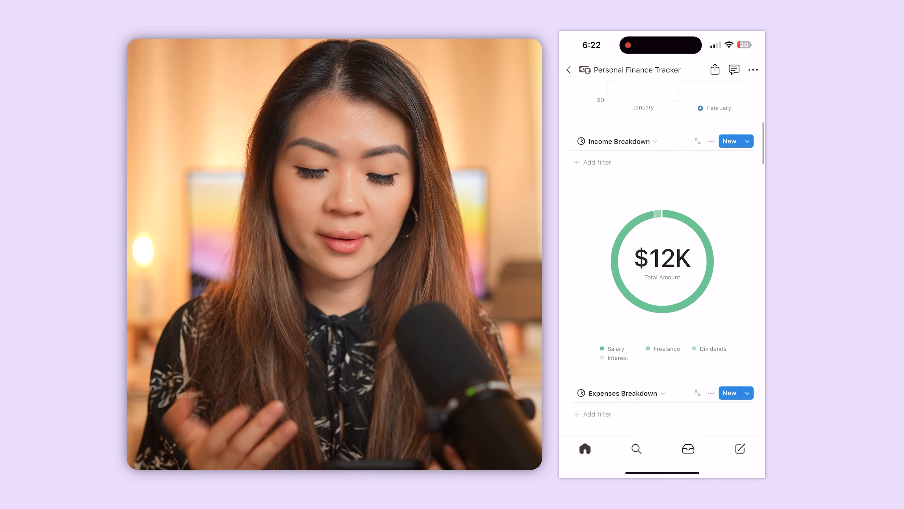
Look over the breakdown charts, the monthly savings cards and the January income entries in the mobile tracker
{"action": "scroll", "coordinate": [662, 257], "scroll_direction": "up", "scroll_amount": 3}
{"action": "scroll", "coordinate": [662, 256], "scroll_direction": "down", "scroll_amount": 20}
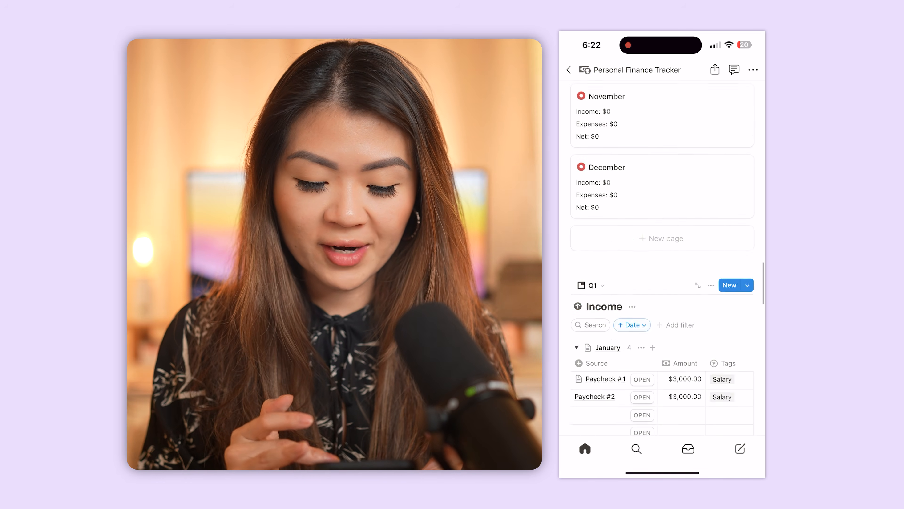
{"action": "scroll", "coordinate": [662, 256], "scroll_direction": "down", "scroll_amount": 6}
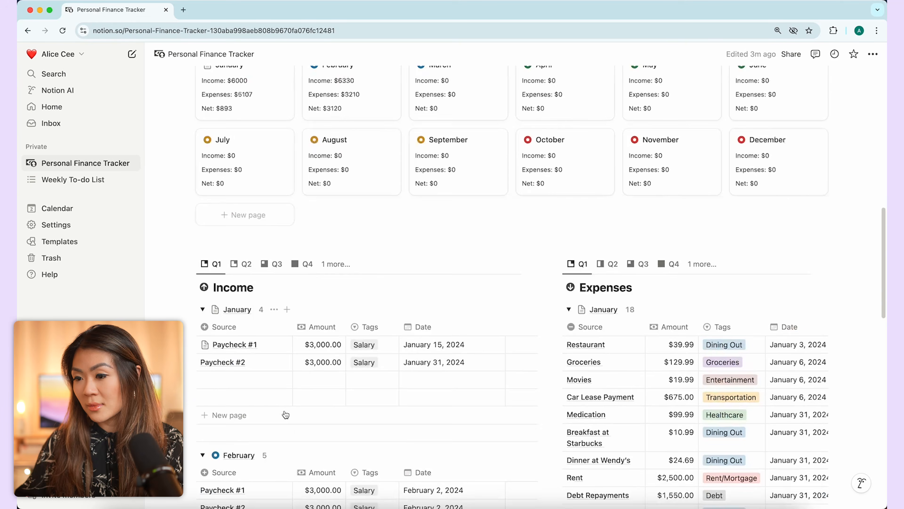
Insert a new inline table database in the empty block at the end of the Personal Finance Tracker page
{"action": "scroll", "coordinate": [284, 410], "scroll_direction": "down", "scroll_amount": 10}
{"action": "left_click", "coordinate": [285, 409]}
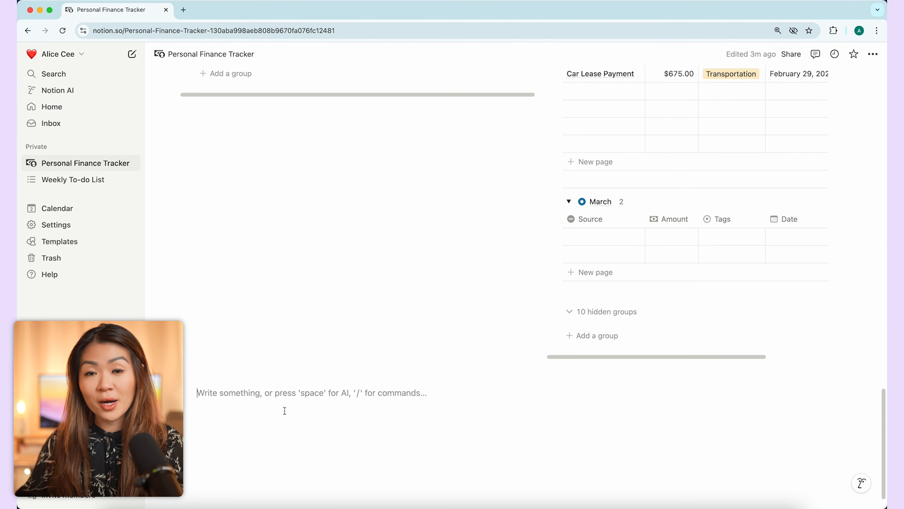
{"action": "scroll", "coordinate": [299, 399], "scroll_direction": "down", "scroll_amount": 2}
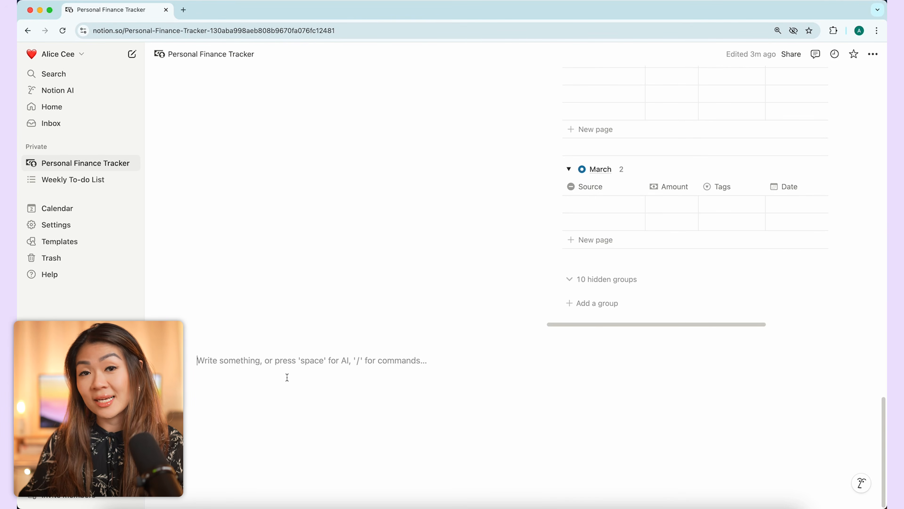
{"action": "type", "text": "/"}
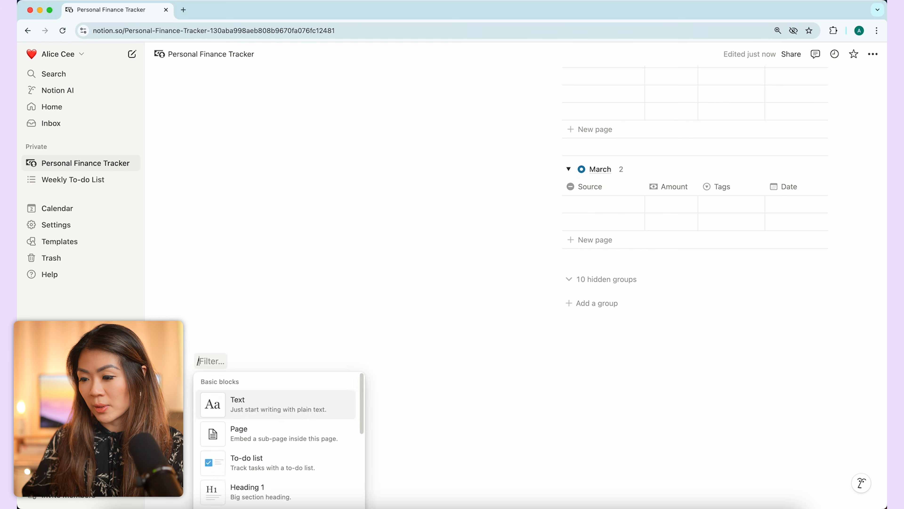
{"action": "scroll", "coordinate": [316, 290], "scroll_direction": "down", "scroll_amount": 5}
{"action": "scroll", "coordinate": [315, 289], "scroll_direction": "down", "scroll_amount": 3}
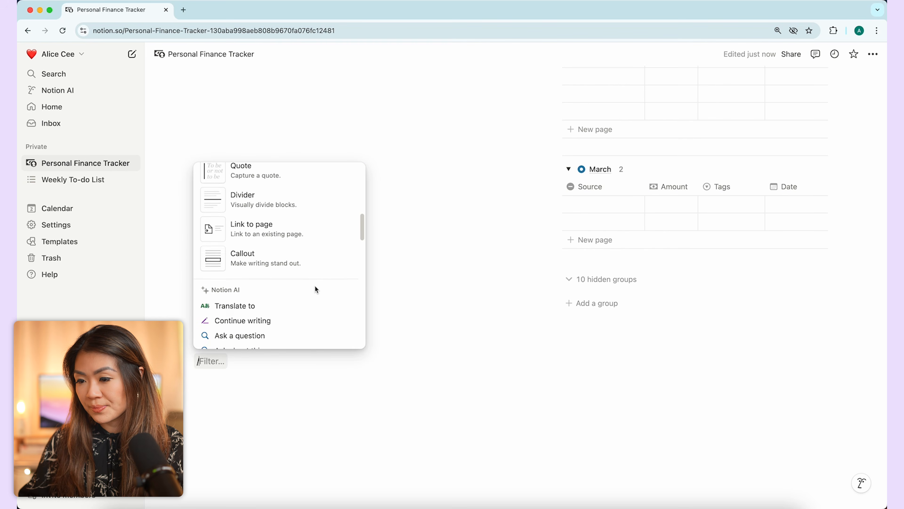
{"action": "type", "text": "inline"}
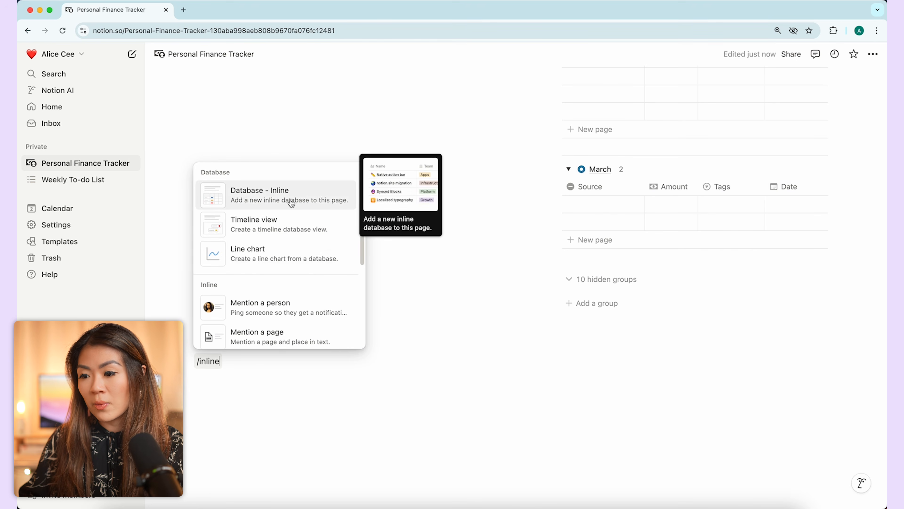
{"action": "left_click", "coordinate": [293, 196]}
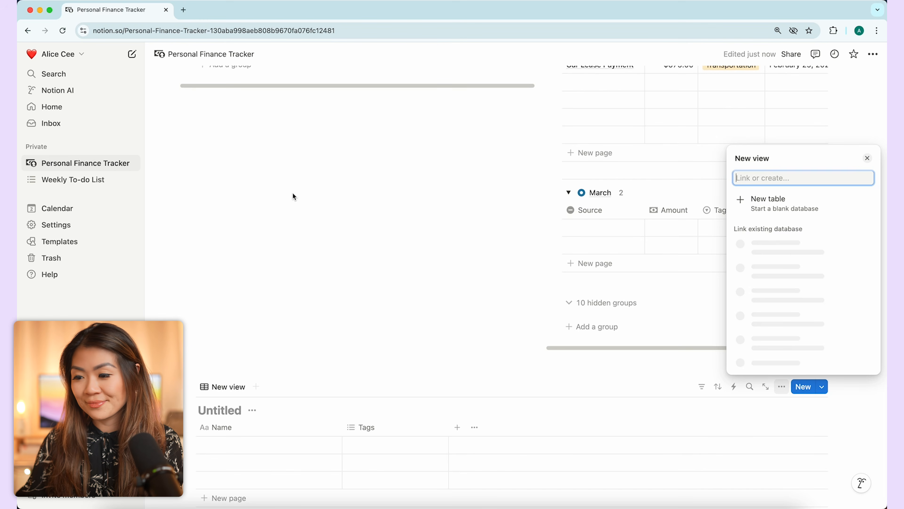
{"action": "left_click", "coordinate": [292, 369]}
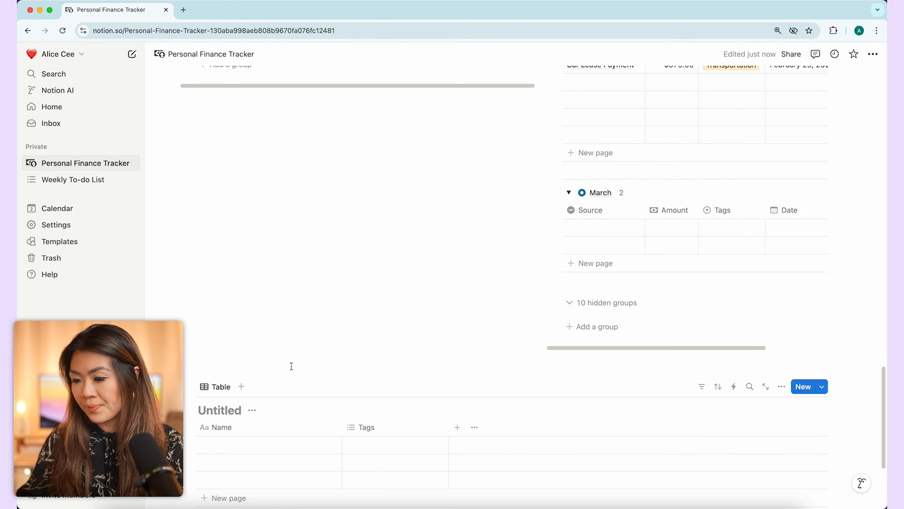
{"action": "scroll", "coordinate": [293, 370], "scroll_direction": "down", "scroll_amount": 5}
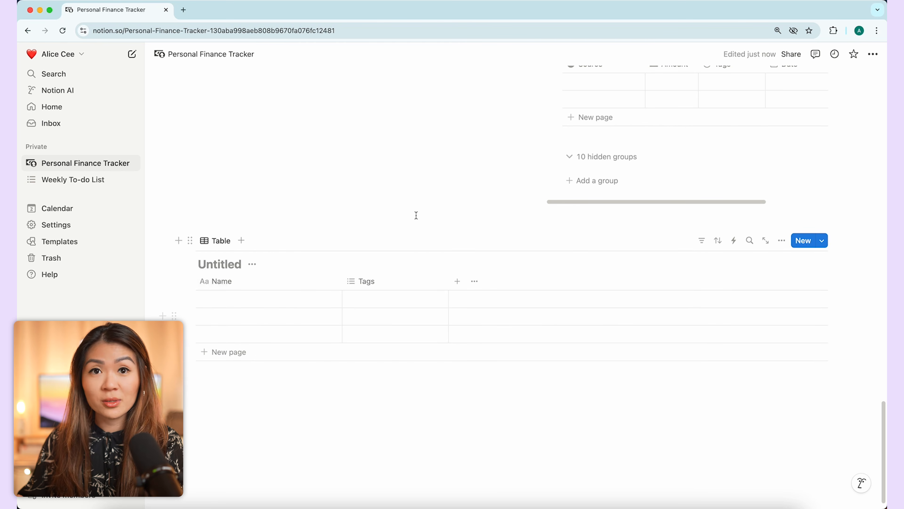
Rename the new table's Name column as Debtor Name
{"action": "left_click", "coordinate": [250, 282]}
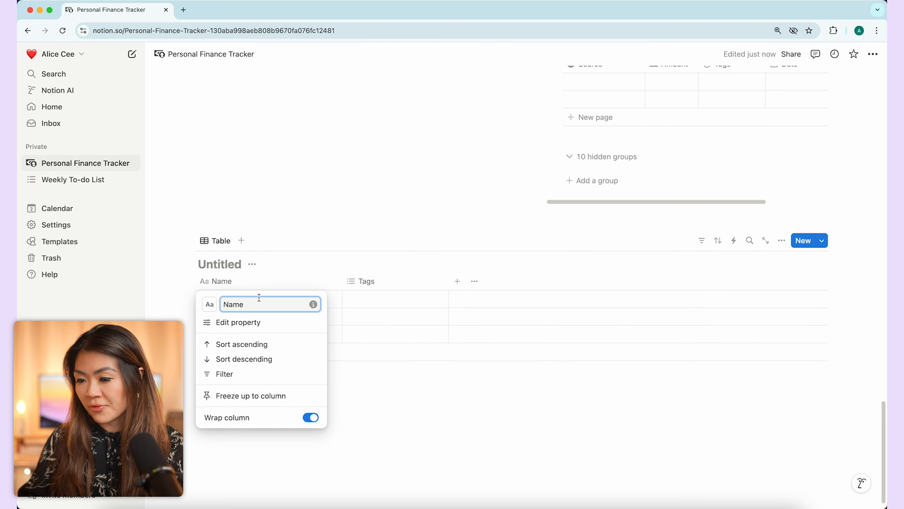
{"action": "double_click", "coordinate": [220, 302]}
{"action": "type", "text": "Debtor Name"}
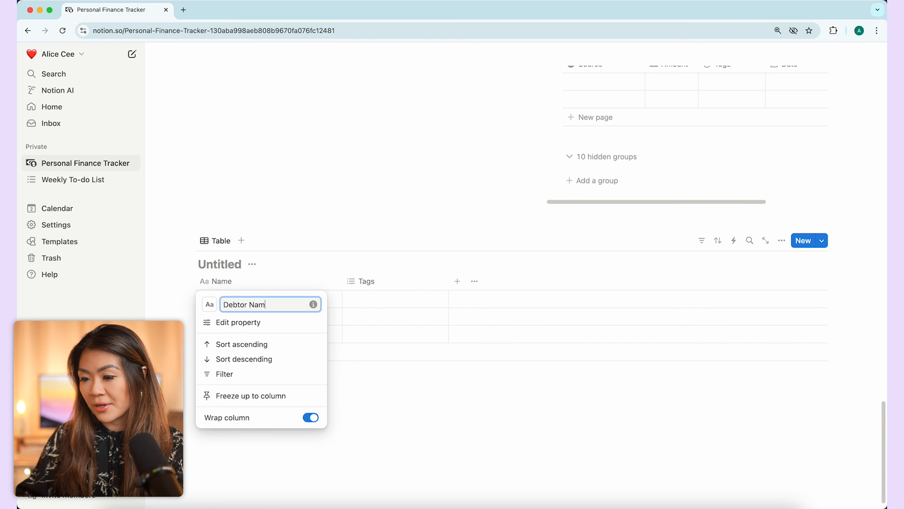
{"action": "left_click", "coordinate": [347, 421]}
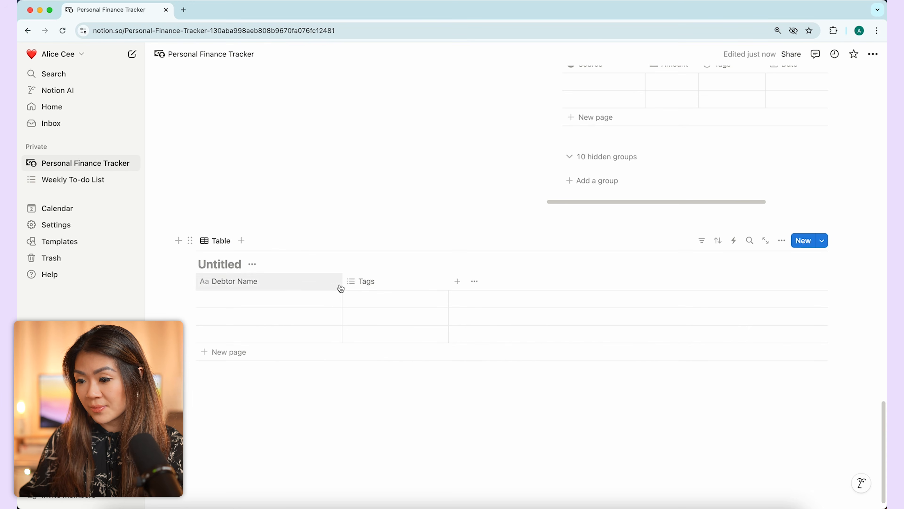
{"action": "left_click", "coordinate": [365, 284]}
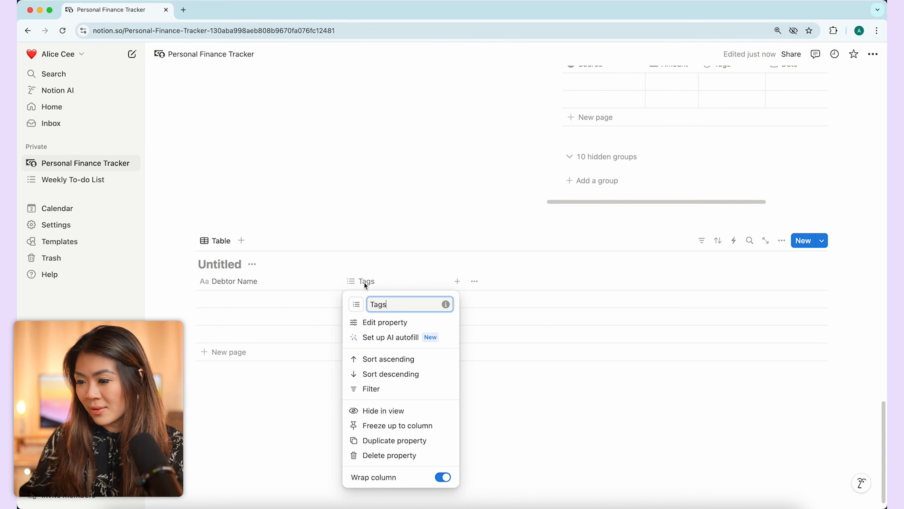
{"action": "left_click", "coordinate": [416, 278]}
Add a number property named Principal Amount to the debt table and format it as US Dollar
{"action": "left_click", "coordinate": [457, 283]}
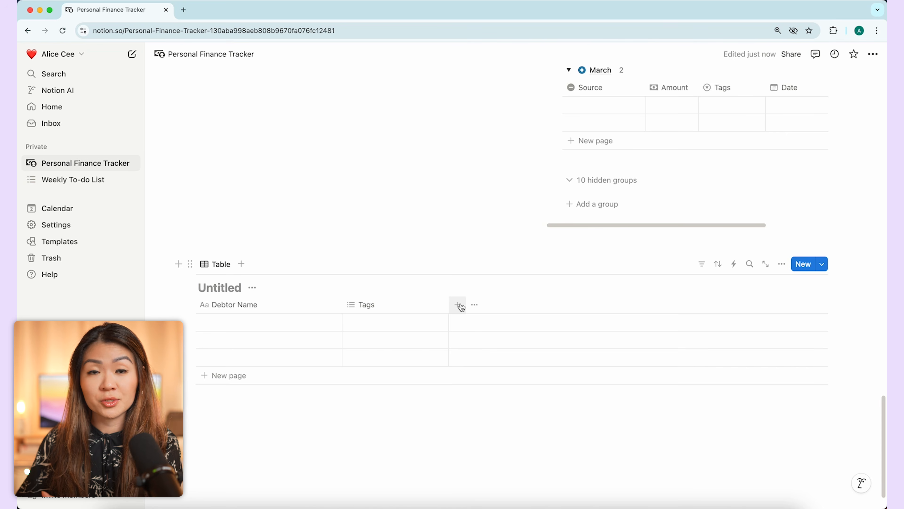
{"action": "left_click", "coordinate": [458, 306]}
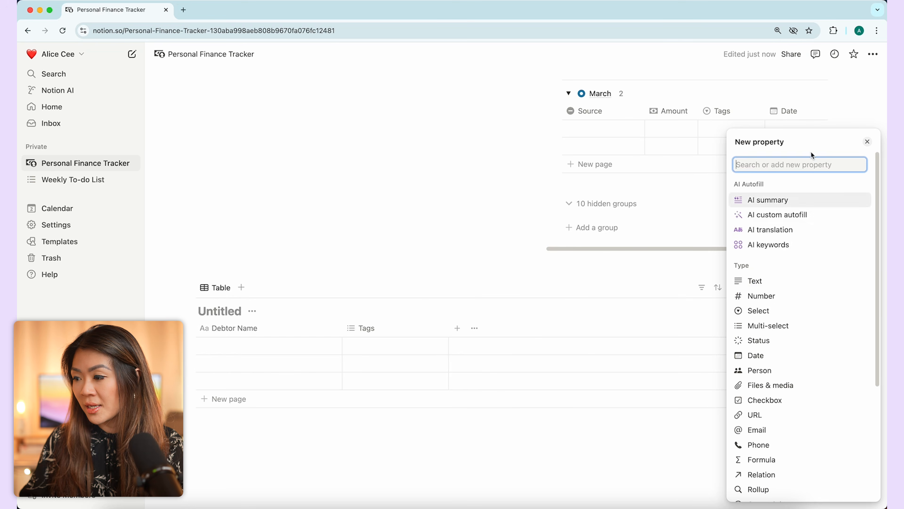
{"action": "left_click", "coordinate": [783, 303]}
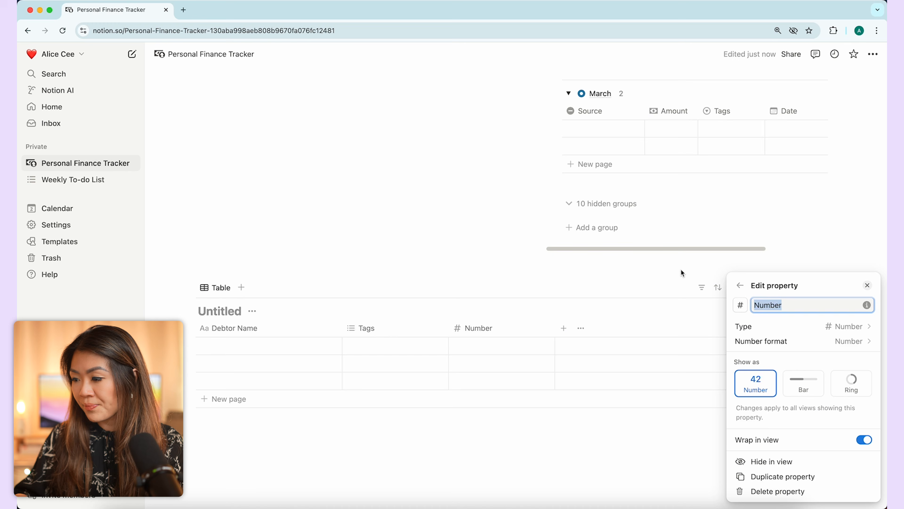
{"action": "type", "text": "Principal Amount"}
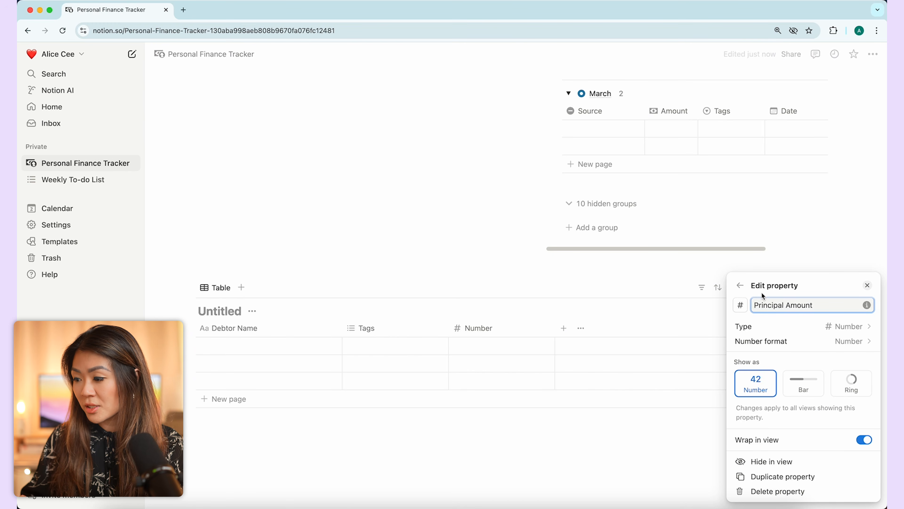
{"action": "left_click", "coordinate": [828, 342]}
{"action": "left_click", "coordinate": [835, 258]}
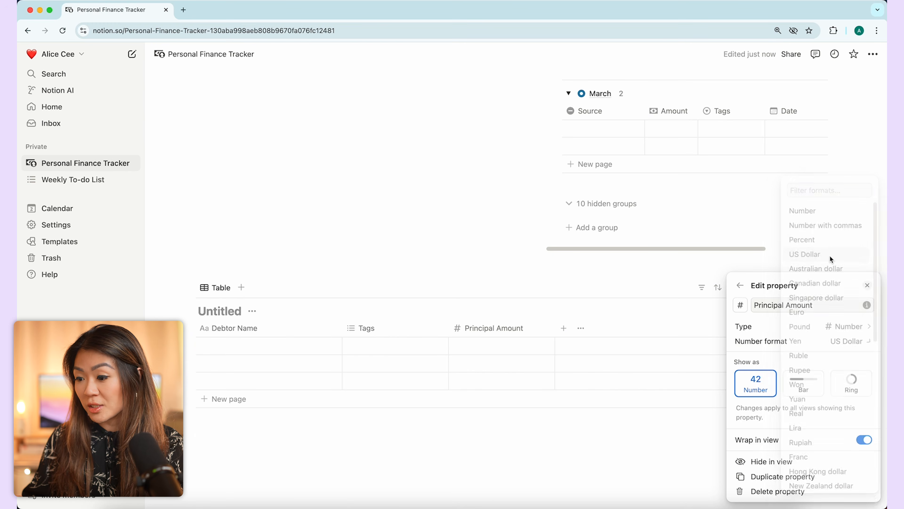
{"action": "left_click", "coordinate": [622, 433]}
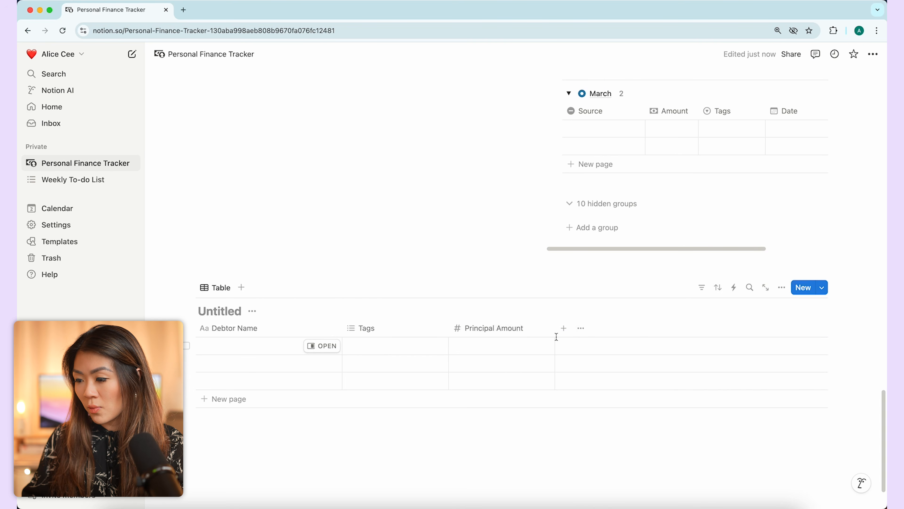
Add a number property named Interest Rate to the debt table and format it as Percent
{"action": "left_click", "coordinate": [563, 328]}
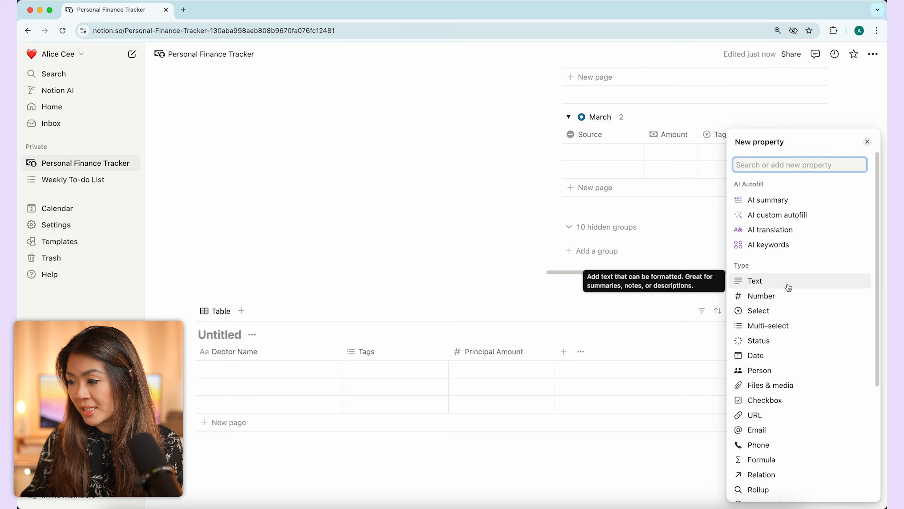
{"action": "left_click", "coordinate": [784, 296]}
{"action": "type", "text": "In"}
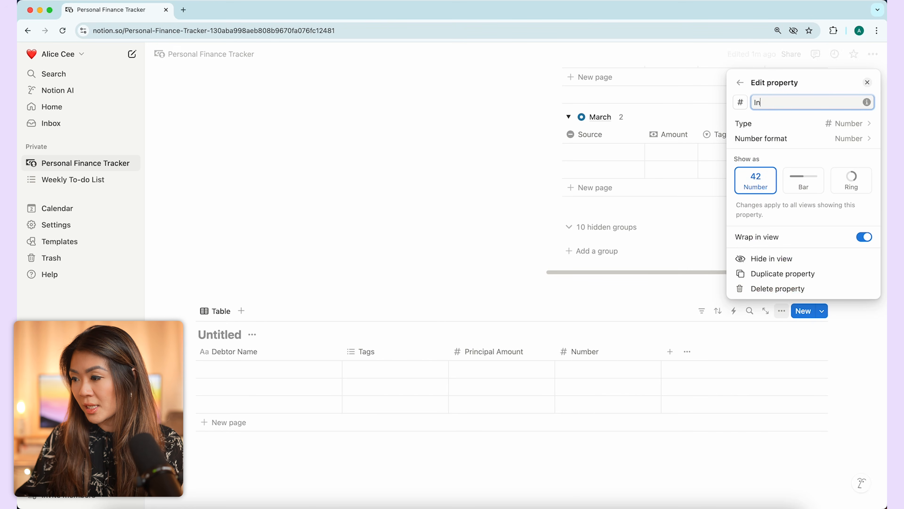
{"action": "type", "text": "tesreRate"}
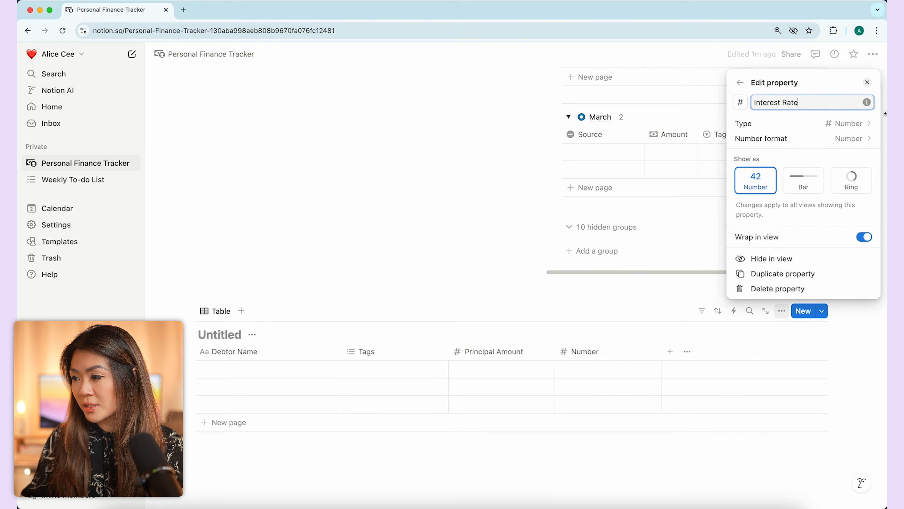
{"action": "left_click", "coordinate": [848, 143]}
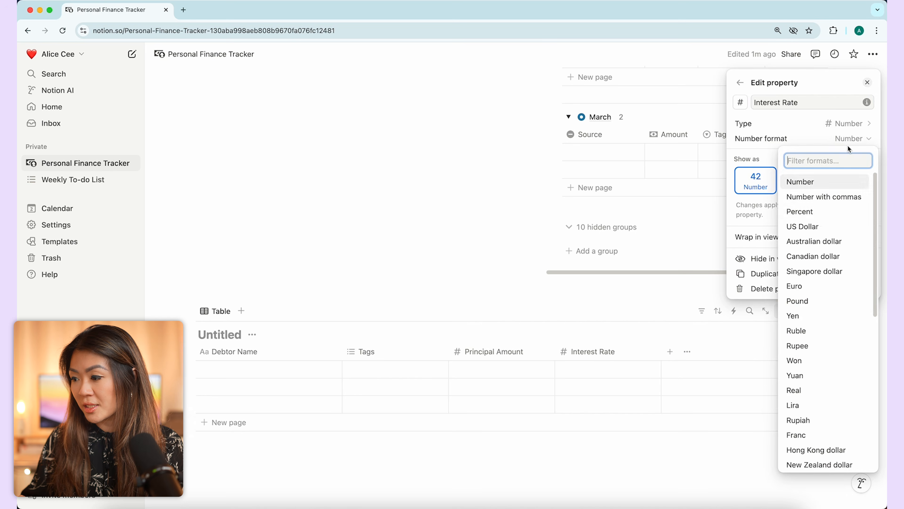
{"action": "left_click", "coordinate": [825, 211]}
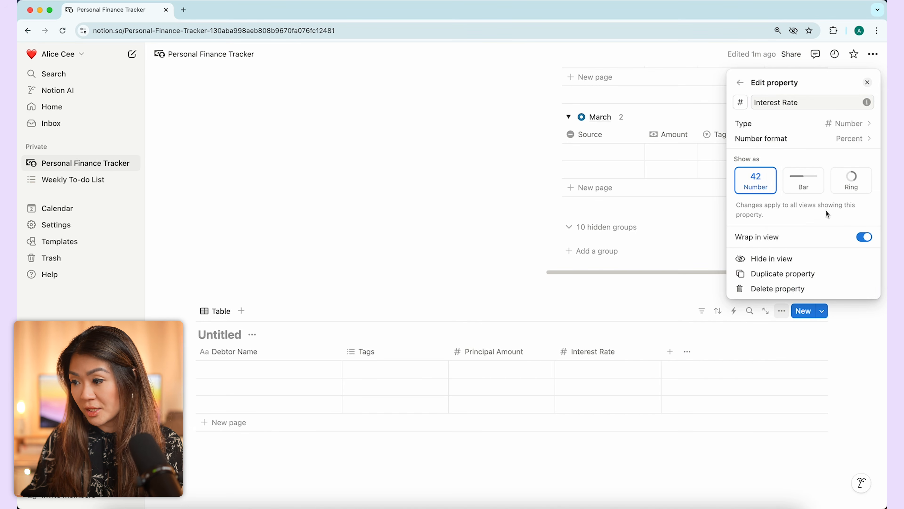
{"action": "left_click", "coordinate": [646, 367]}
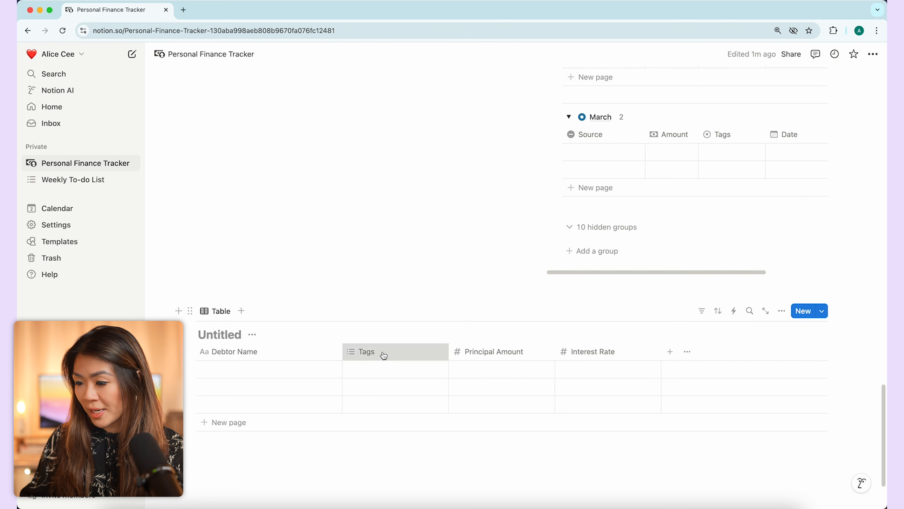
Move the Tags column after Interest Rate and rename it as Priority
{"action": "left_click_drag", "start_coordinate": [383, 354], "coordinate": [606, 359]}
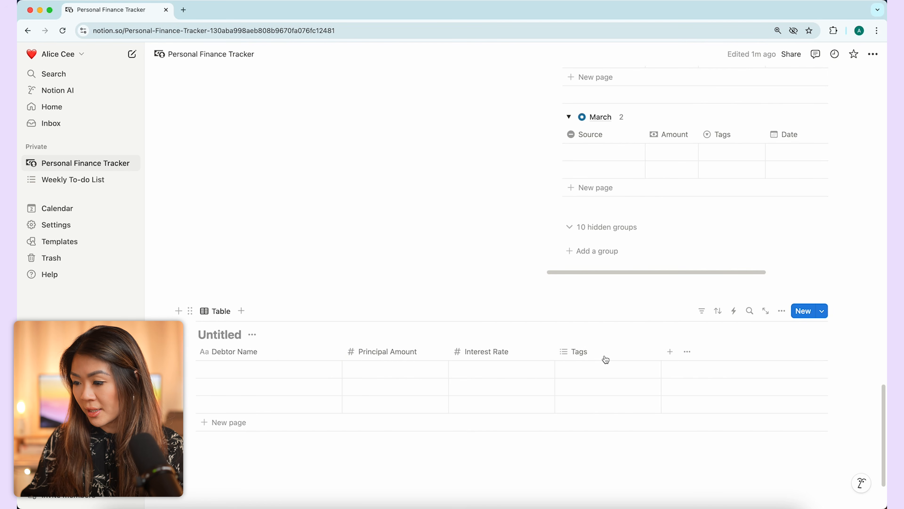
{"action": "left_click", "coordinate": [592, 353]}
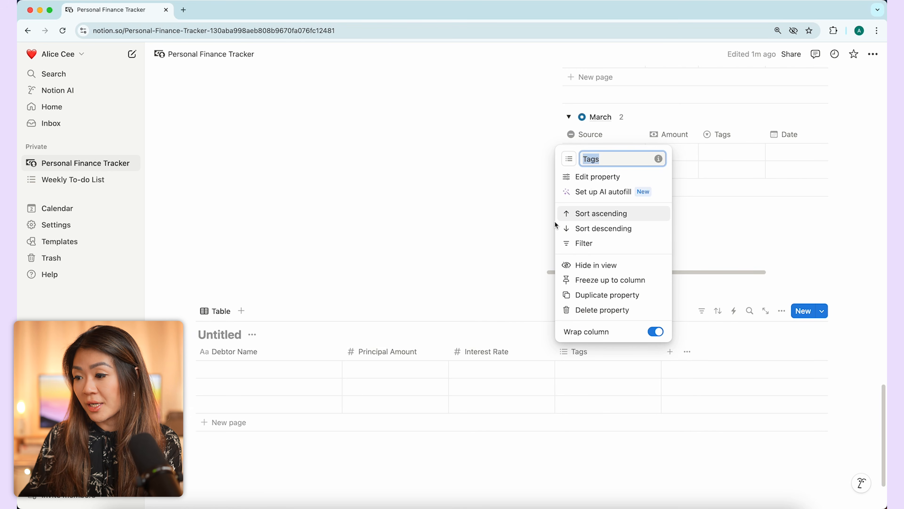
{"action": "type", "text": "Priority"}
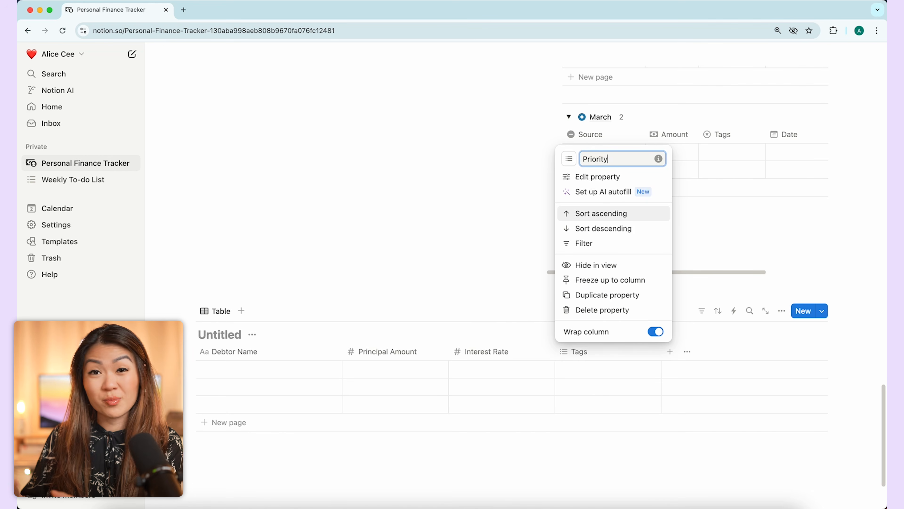
{"action": "left_click", "coordinate": [596, 369]}
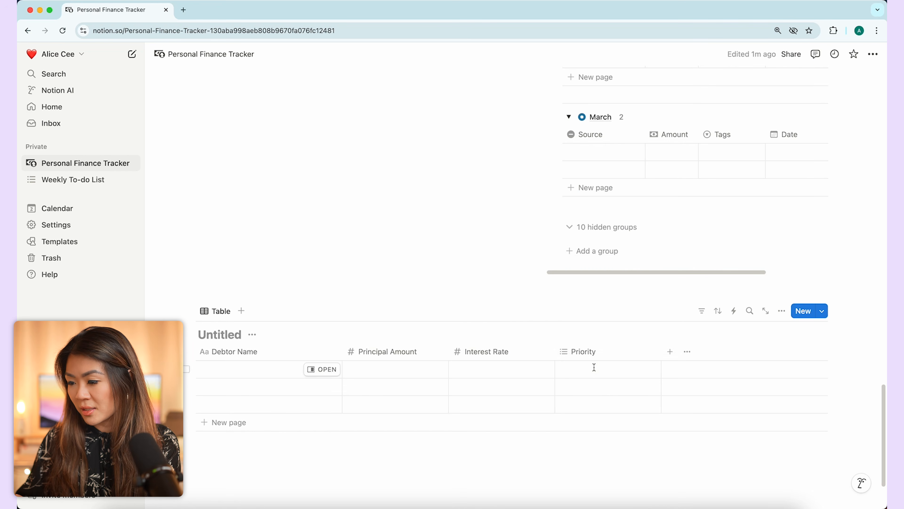
Create the options High, Medium and Low for the Priority column from its first row's cell
{"action": "left_click", "coordinate": [594, 367]}
{"action": "type", "text": "H"}
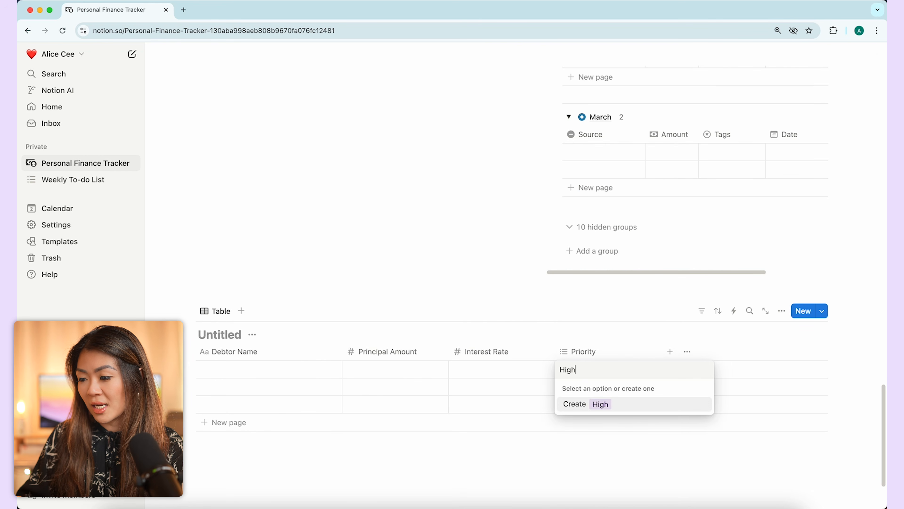
{"action": "type", "text": "igh"}
{"action": "key", "text": "Return"}
{"action": "type", "text": "Medium"}
{"action": "key", "text": "Return"}
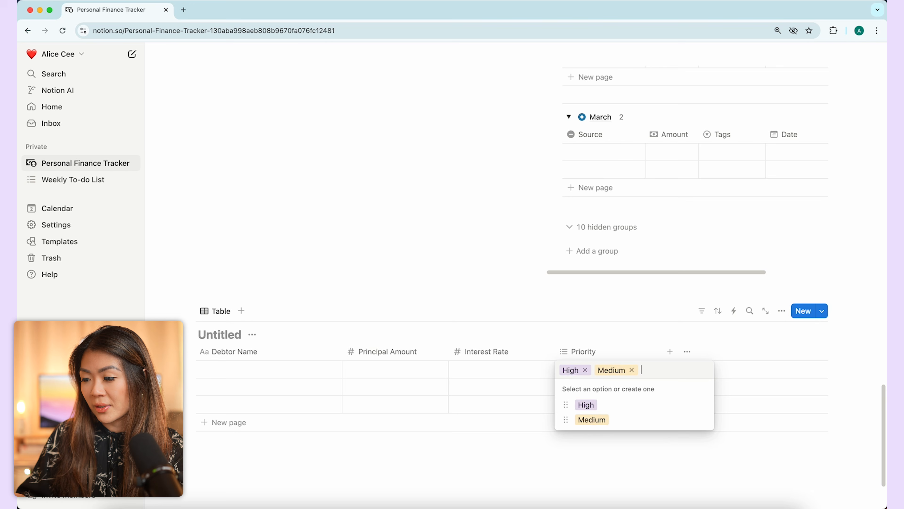
{"action": "type", "text": "Low"}
{"action": "key", "text": "Return"}
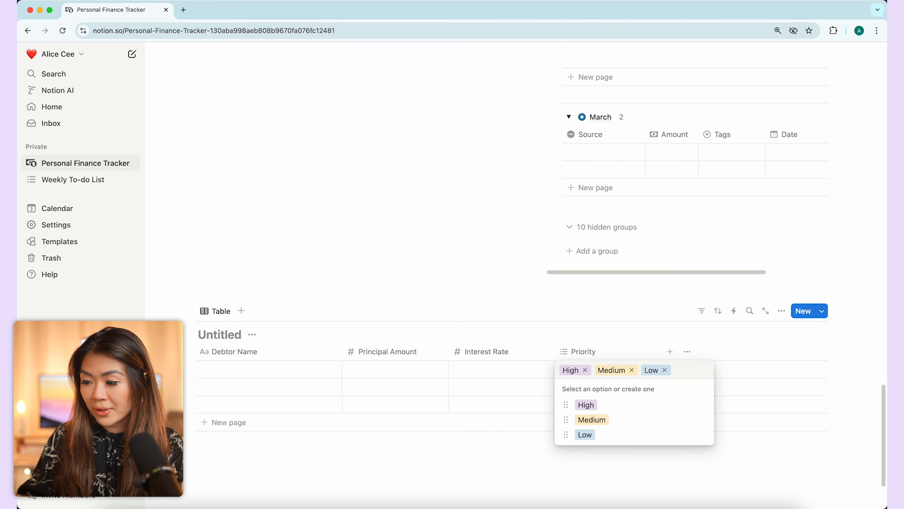
Clear the High, Medium and Low tags from the first row's Priority cell, keeping the options available
{"action": "left_click", "coordinate": [585, 370]}
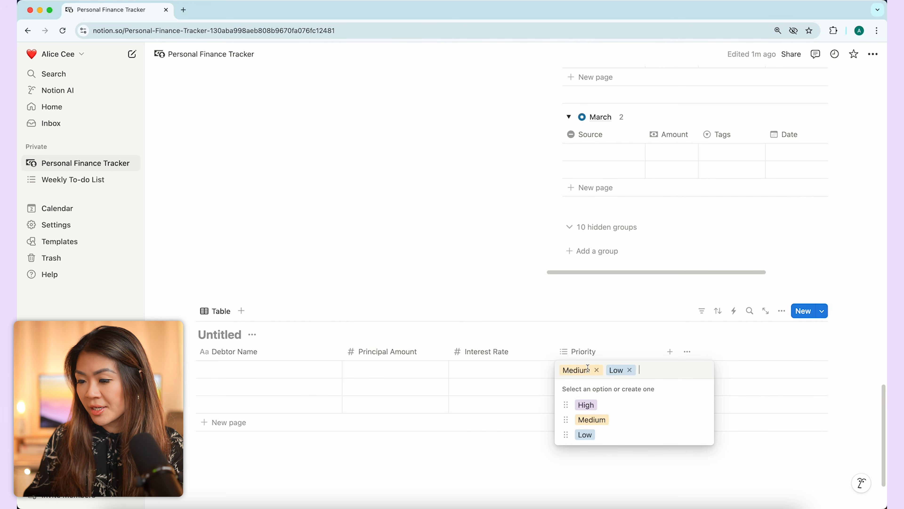
{"action": "left_click", "coordinate": [596, 370]}
{"action": "left_click", "coordinate": [587, 369]}
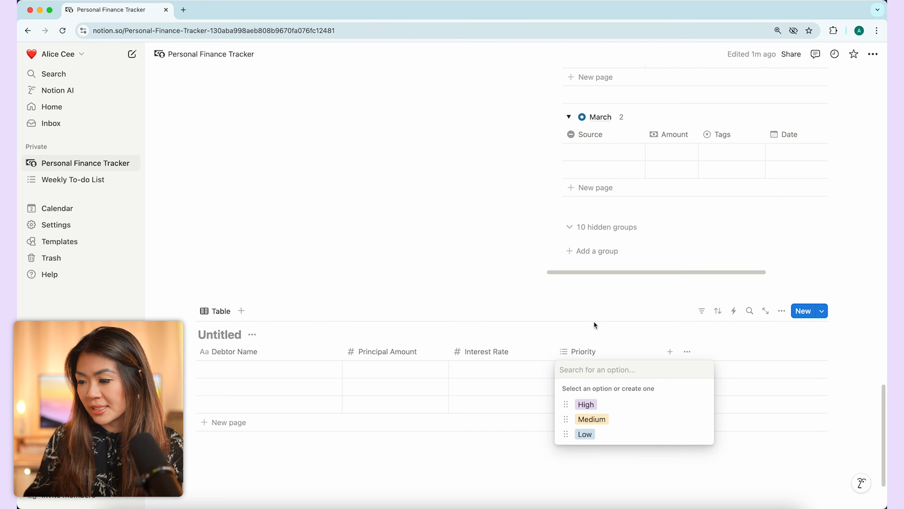
Fill the debt table's first row with debtor name Credit card #1 and a principal amount of 10,000
{"action": "key", "text": "Escape"}
{"action": "left_click", "coordinate": [264, 370]}
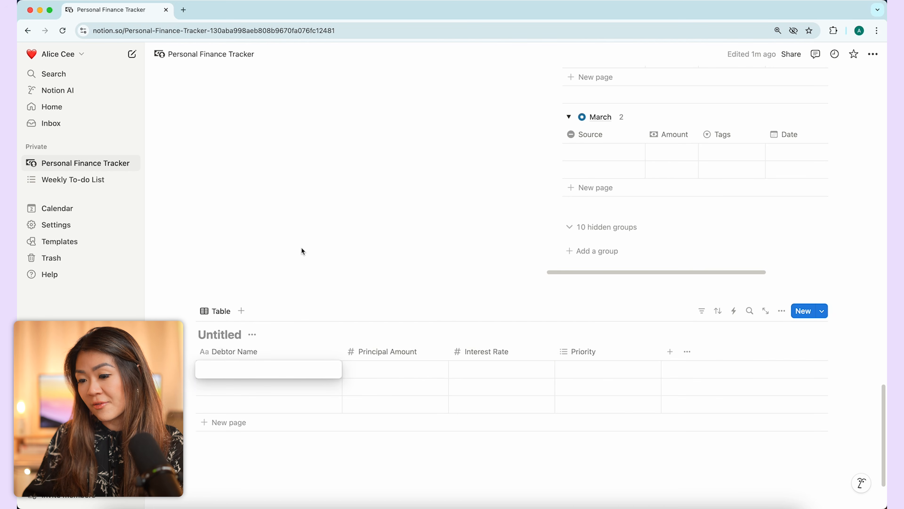
{"action": "type", "text": "Credit card #1"}
{"action": "key", "text": "Return"}
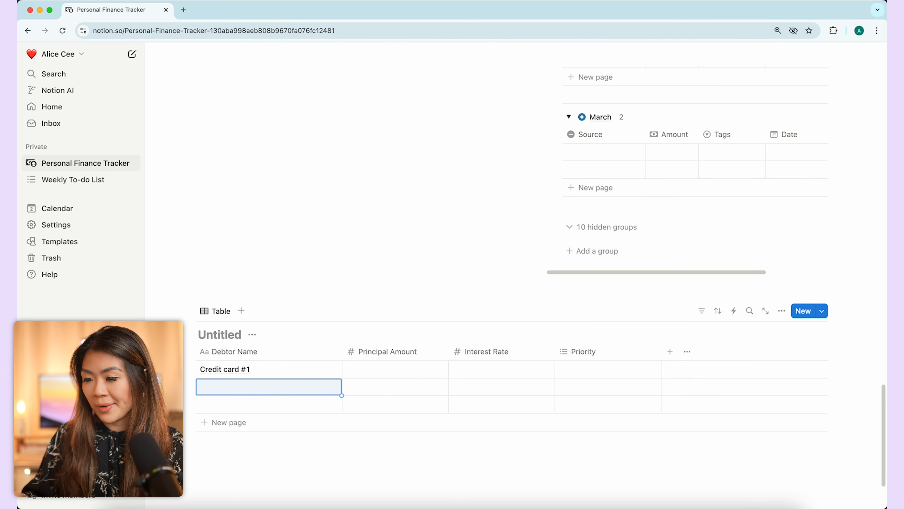
{"action": "left_click", "coordinate": [367, 370]}
{"action": "type", "text": "10000"}
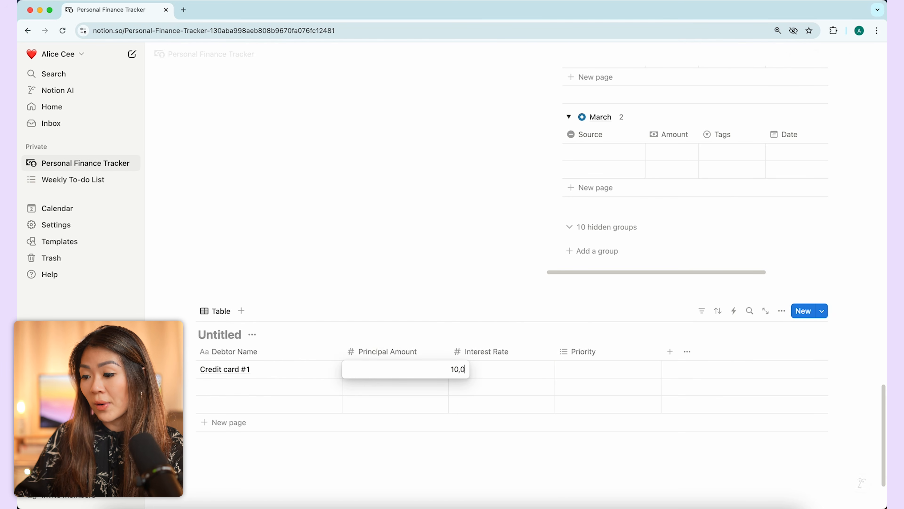
{"action": "key", "text": "Return"}
Set the Credit card #1 row's interest rate to 25% and its priority to High
{"action": "left_click", "coordinate": [491, 372]}
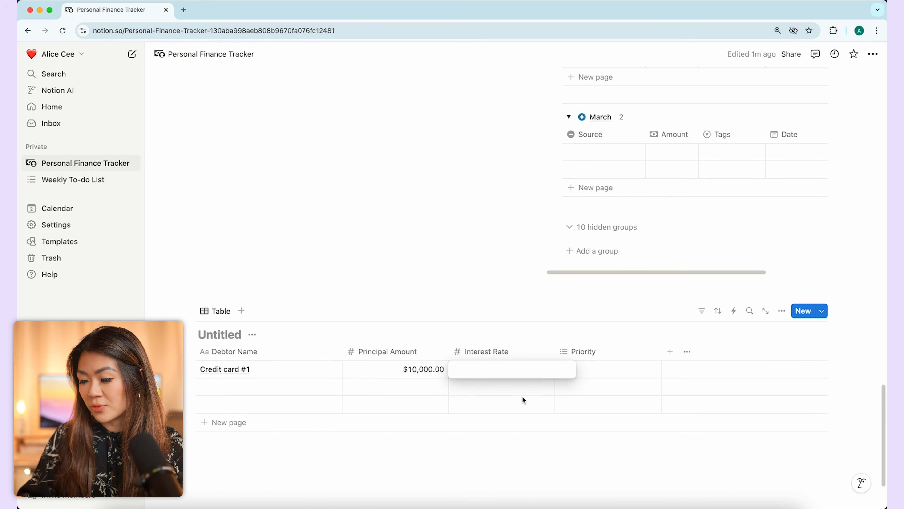
{"action": "type", "text": "25"}
{"action": "key", "text": "Return"}
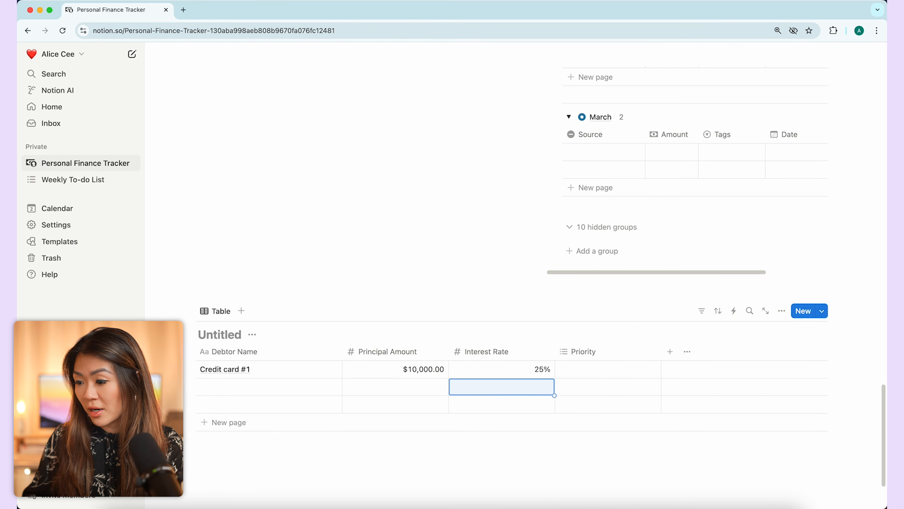
{"action": "left_click", "coordinate": [609, 370]}
{"action": "left_click", "coordinate": [614, 405]}
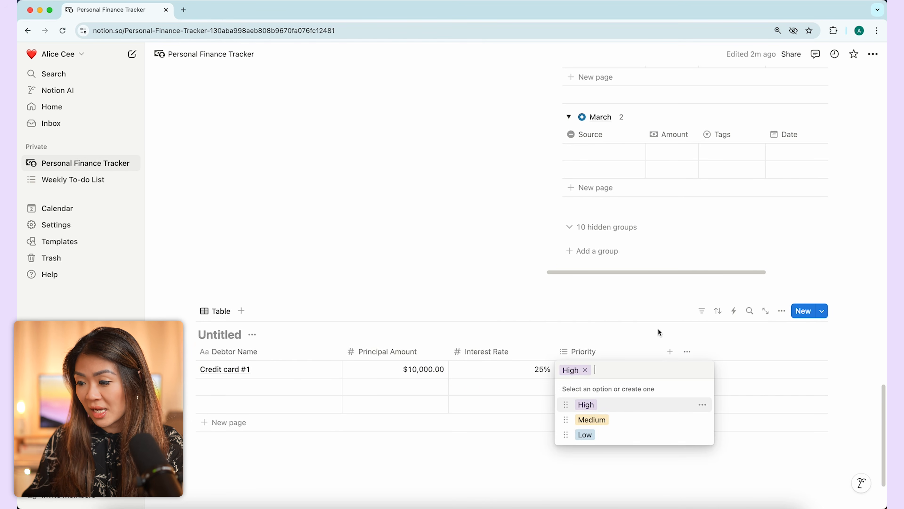
{"action": "key", "text": "Escape"}
Add a number property named Repayment Plan to the debt table and format it as US Dollar
{"action": "left_click", "coordinate": [670, 351]}
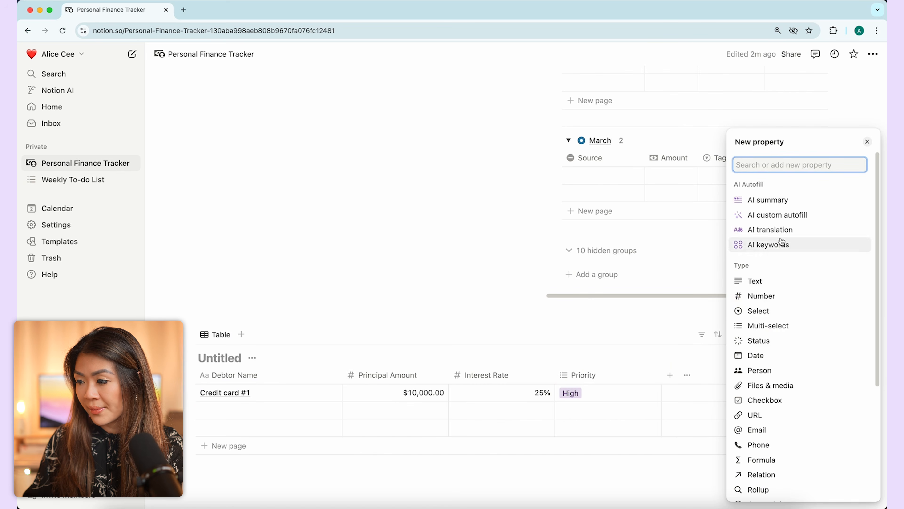
{"action": "left_click", "coordinate": [775, 296]}
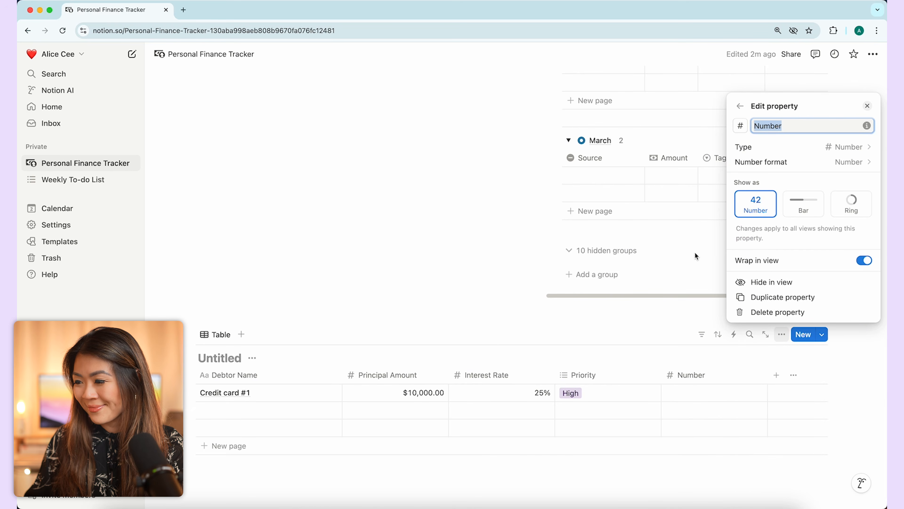
{"action": "type", "text": "M"}
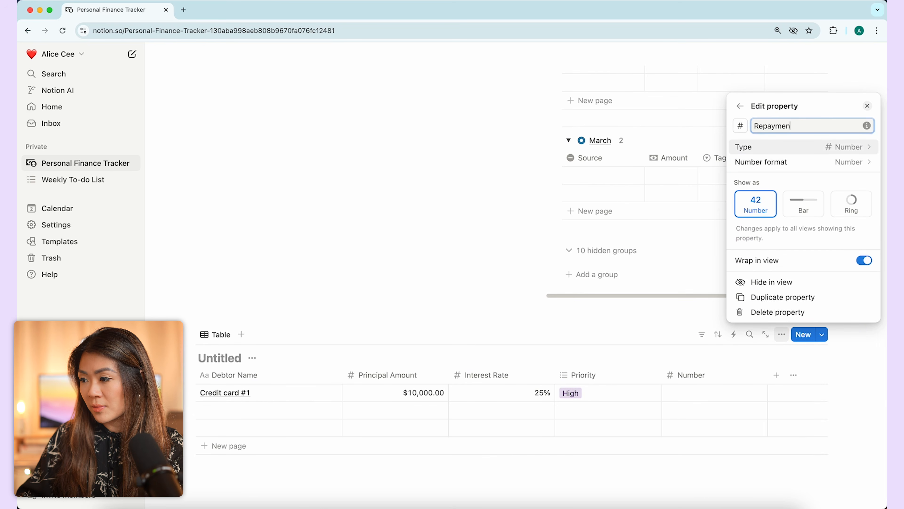
{"action": "type", "text": "epayment Plan"}
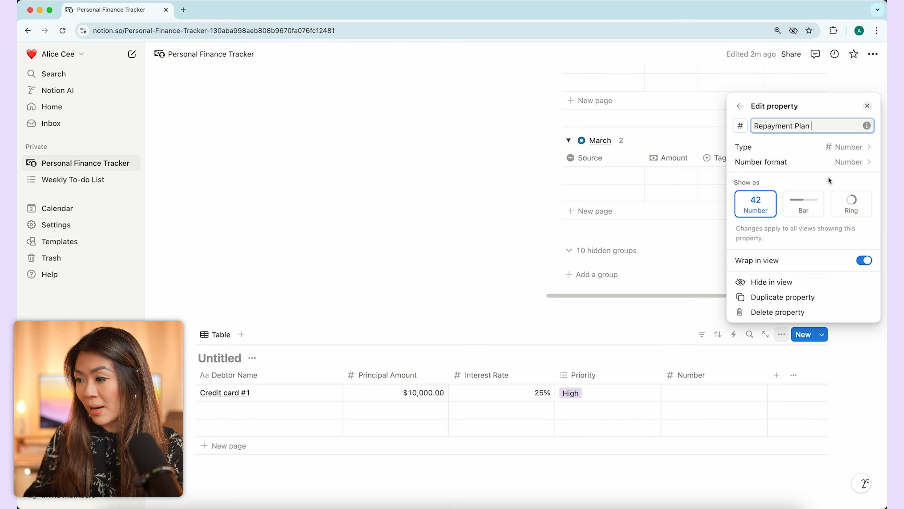
{"action": "left_click", "coordinate": [823, 161]}
{"action": "left_click", "coordinate": [818, 246]}
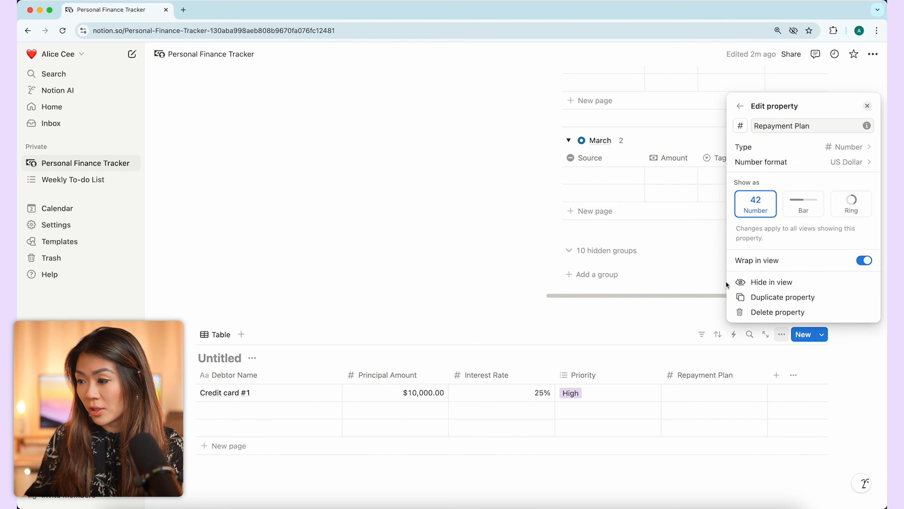
{"action": "left_click", "coordinate": [657, 328]}
Enter 500 as the repayment plan for the Credit card #1 row
{"action": "left_click", "coordinate": [693, 391]}
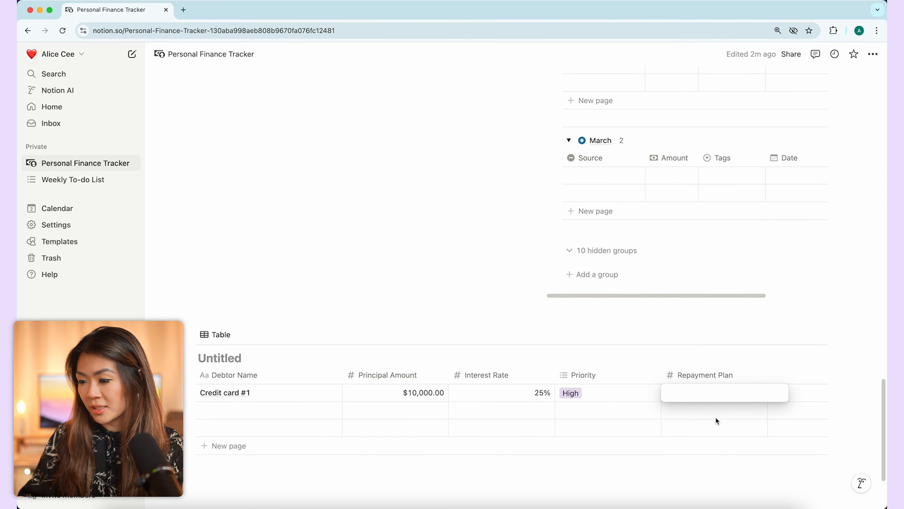
{"action": "type", "text": "5000"}
{"action": "left_click", "coordinate": [725, 414]}
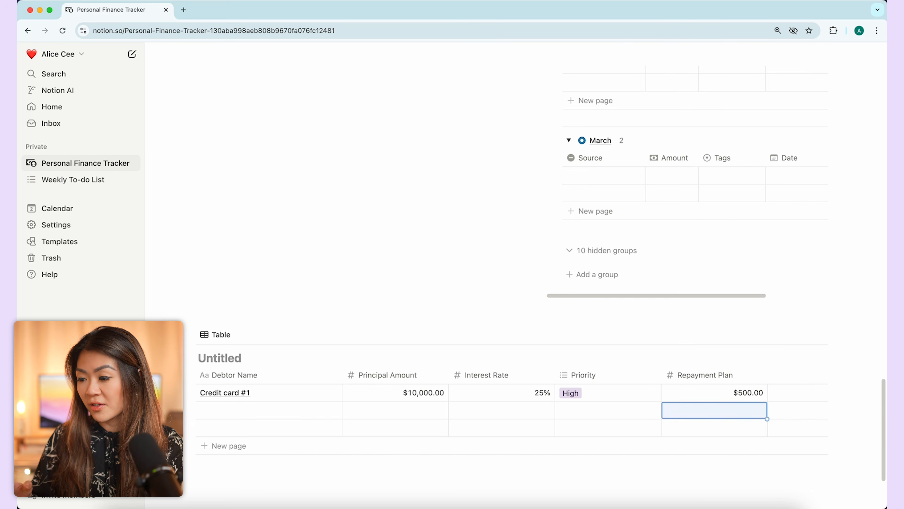
Narrow the Priority, Debtor Name, Principal Amount, Interest Rate and Repayment Plan columns to fit their headings
{"action": "left_click_drag", "start_coordinate": [661, 374], "coordinate": [616, 375]}
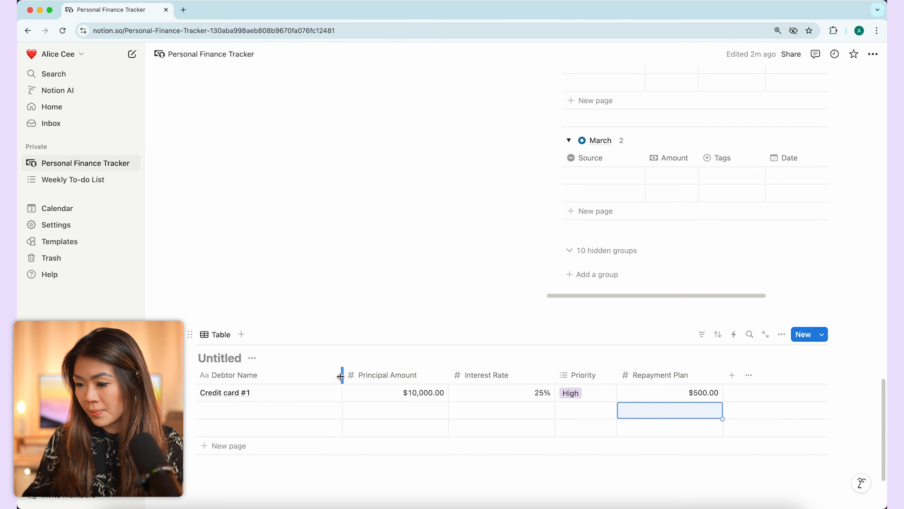
{"action": "left_click_drag", "start_coordinate": [342, 375], "coordinate": [277, 374]}
{"action": "left_click_drag", "start_coordinate": [383, 374], "coordinate": [357, 374]}
{"action": "left_click_drag", "start_coordinate": [462, 372], "coordinate": [431, 373]}
{"action": "left_click_drag", "start_coordinate": [492, 374], "coordinate": [484, 374]}
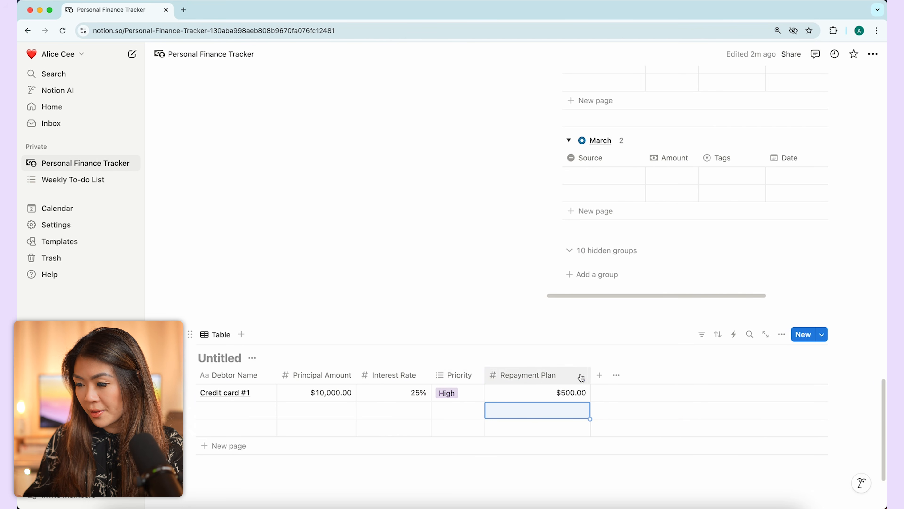
{"action": "left_click_drag", "start_coordinate": [589, 377], "coordinate": [563, 375]}
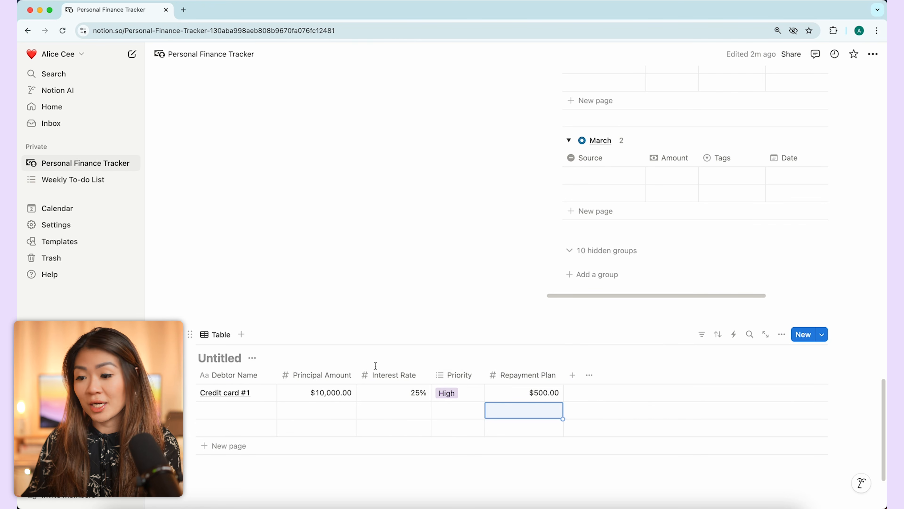
Title the untitled debt table Debt Repayment
{"action": "left_click", "coordinate": [221, 358]}
{"action": "type", "text": "Deb"}
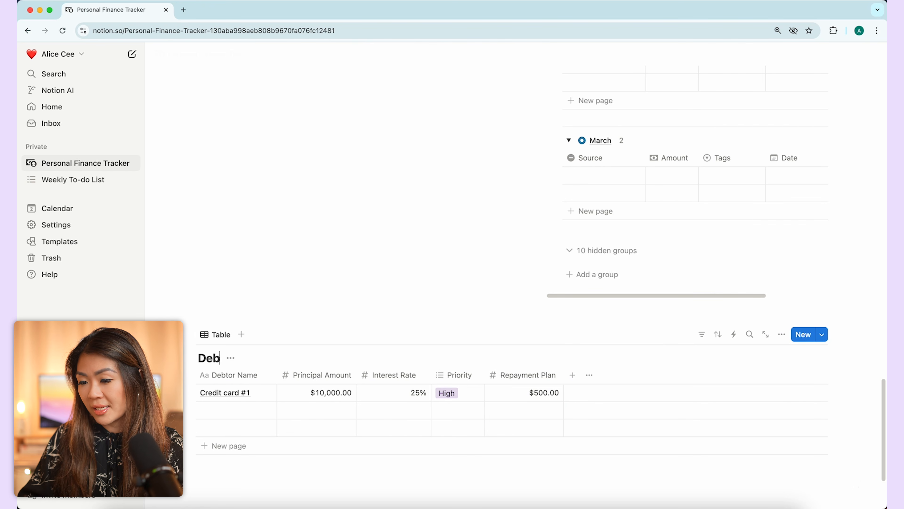
{"action": "type", "text": "t Repayment"}
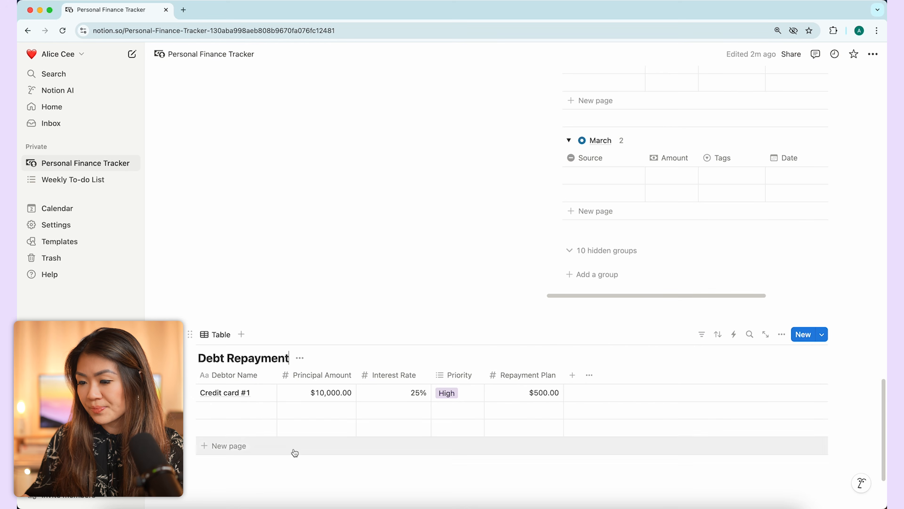
Fill the table's second row with debtor name Student loan and a principal amount of 15,000
{"action": "left_click", "coordinate": [230, 408]}
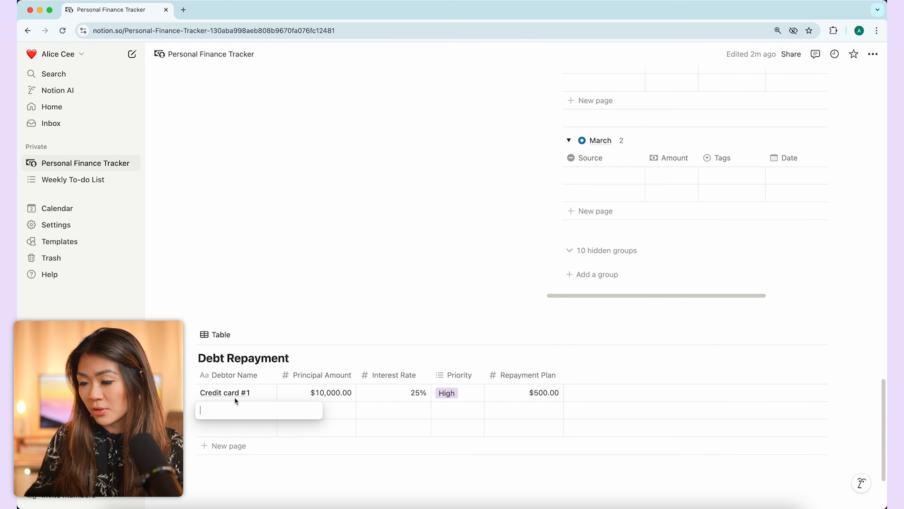
{"action": "type", "text": "Student "}
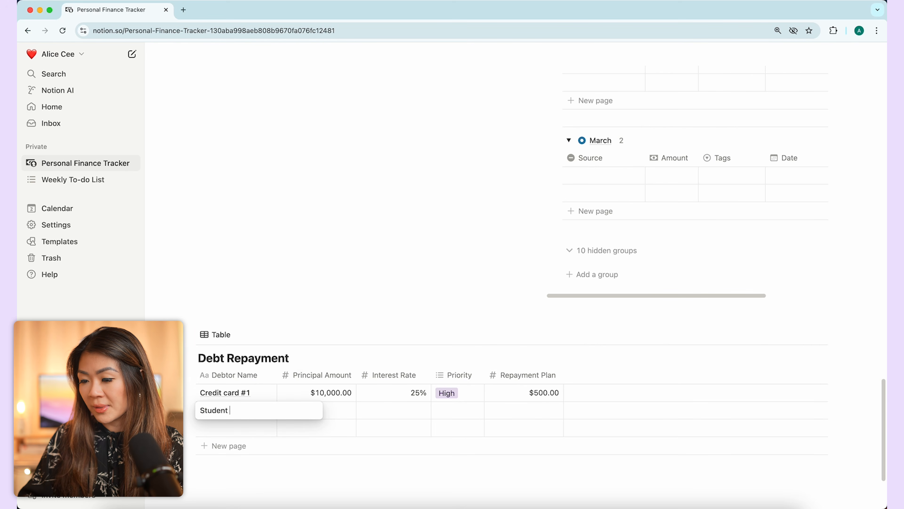
{"action": "type", "text": "loan"}
{"action": "left_click", "coordinate": [337, 411]}
{"action": "left_click", "coordinate": [334, 408]}
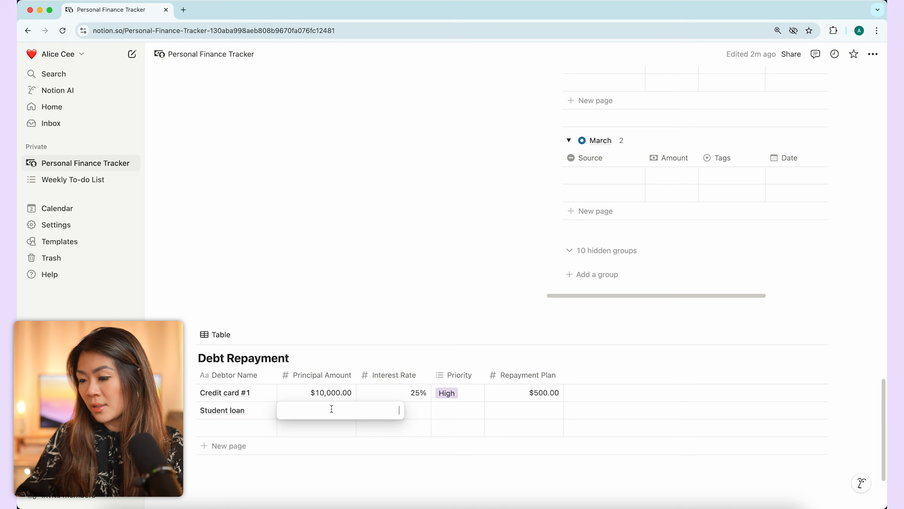
{"action": "type", "text": "15,000"}
{"action": "key", "text": "Return"}
Set the Student loan row's interest rate to 5% and its priority to Low
{"action": "key", "text": "Up"}
{"action": "key", "text": "Right"}
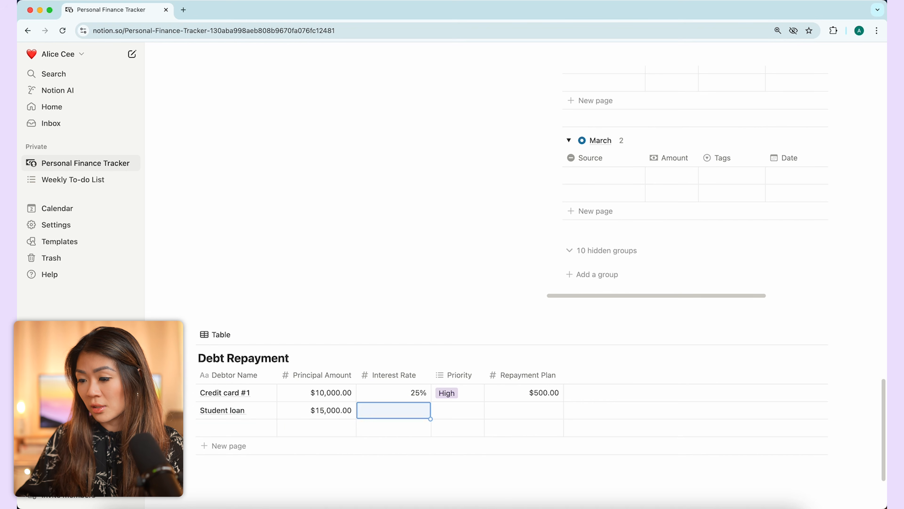
{"action": "type", "text": "5%"}
{"action": "key", "text": "Tab"}
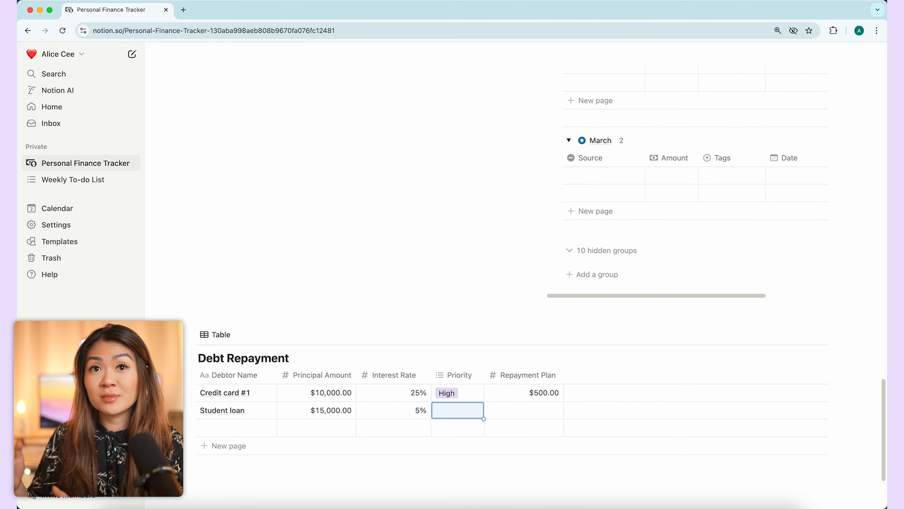
{"action": "type", "text": "Lo"}
{"action": "key", "text": "Return"}
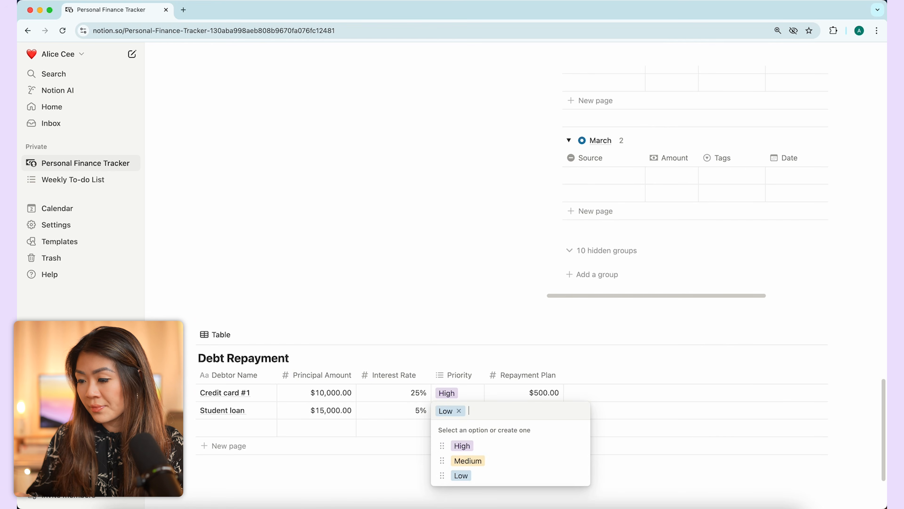
{"action": "left_click", "coordinate": [561, 399]}
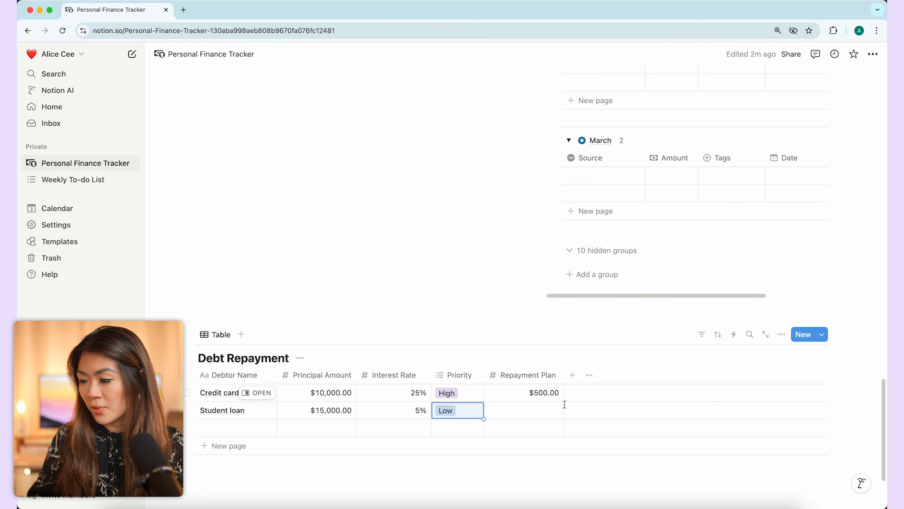
Enter 300 as the repayment plan for the Student loan row
{"action": "left_click", "coordinate": [558, 409]}
{"action": "type", "text": "300"}
{"action": "key", "text": "Return"}
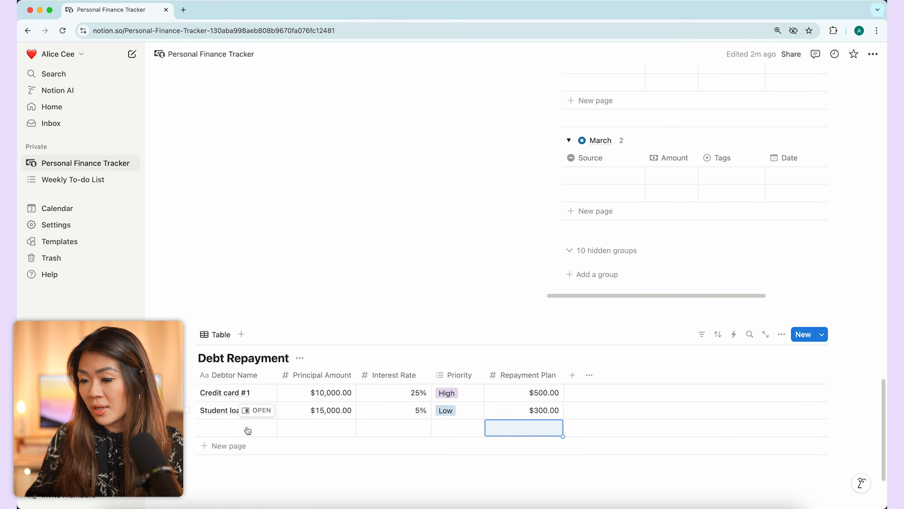
Fill the table's third row with debtor name Line of credit and a principal amount of 5,000
{"action": "left_click", "coordinate": [225, 427]}
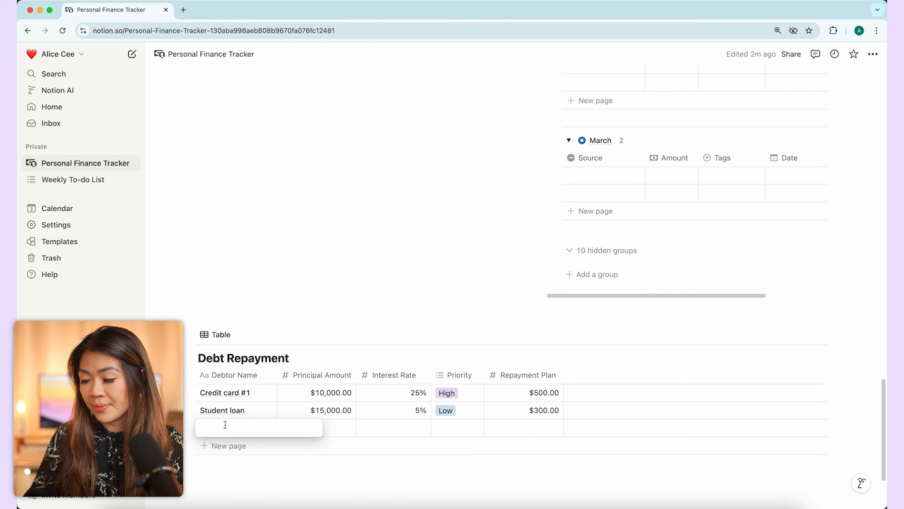
{"action": "type", "text": "Line of credit"}
{"action": "key", "text": "Return"}
{"action": "key", "text": "Up"}
{"action": "key", "text": "Right"}
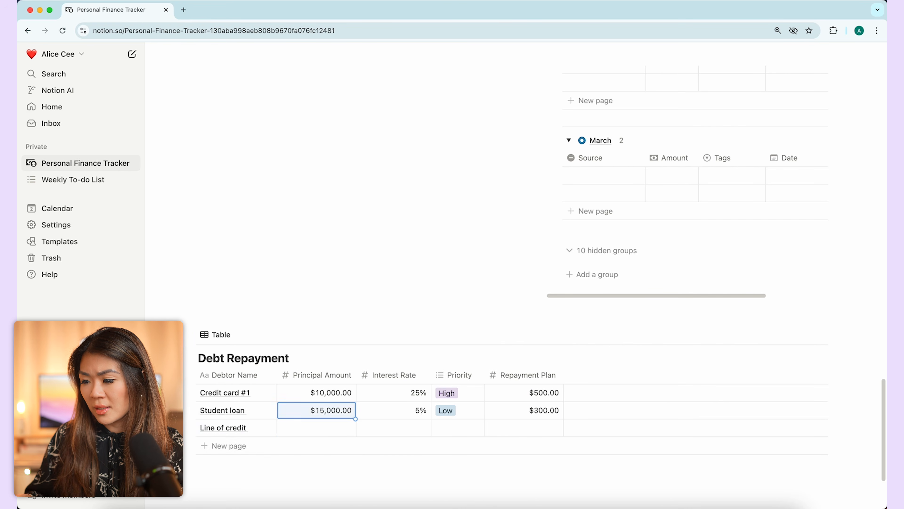
{"action": "key", "text": "Down"}
{"action": "type", "text": "5,000"}
{"action": "key", "text": "Return"}
Set the Line of credit row's interest rate to 8% and its priority to Medium
{"action": "key", "text": "Right"}
{"action": "key", "text": "Up"}
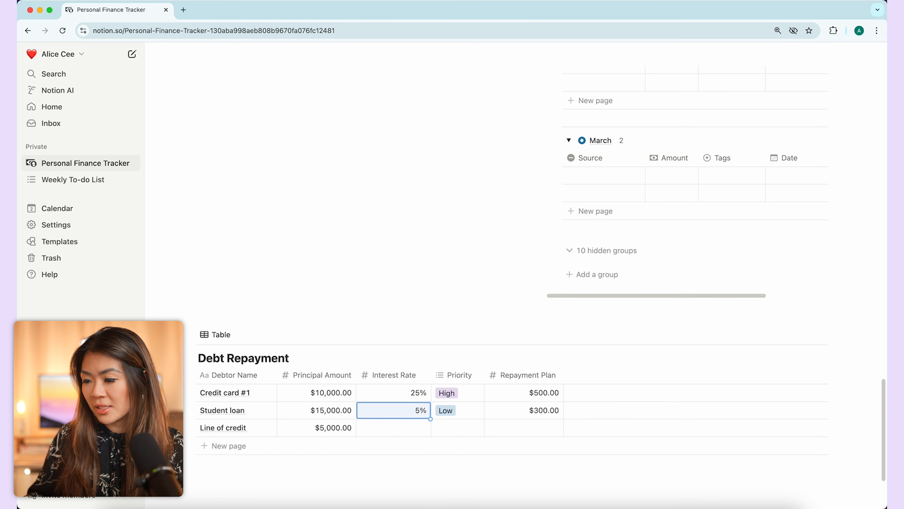
{"action": "key", "text": "Down"}
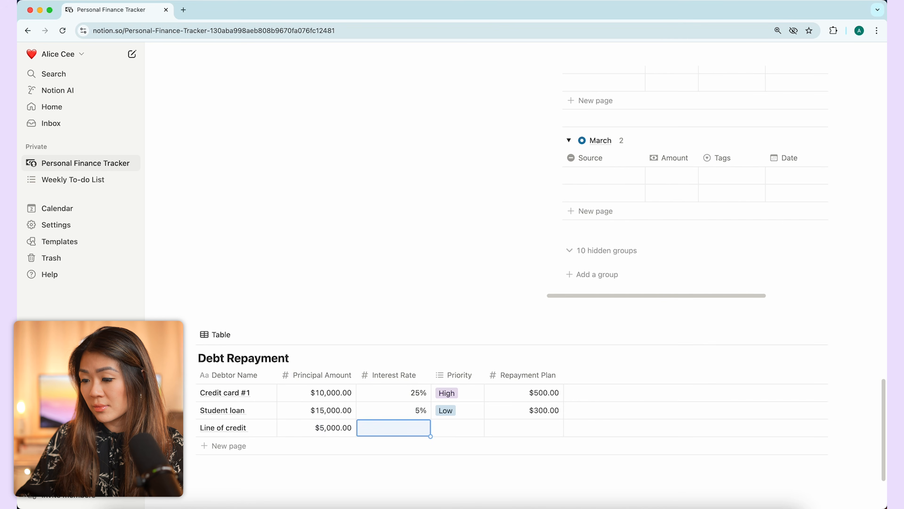
{"action": "type", "text": "8"}
{"action": "key", "text": "Return"}
{"action": "key", "text": "Right"}
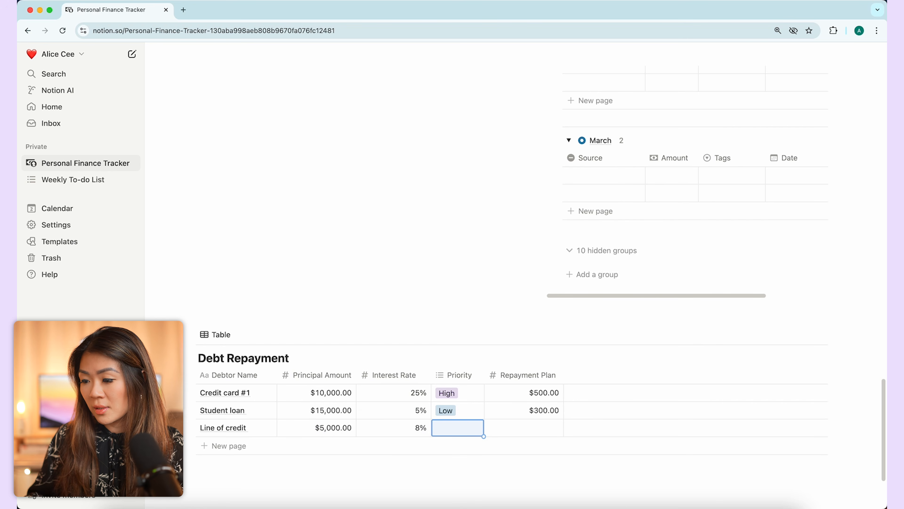
{"action": "type", "text": "Medi"}
{"action": "key", "text": "Return"}
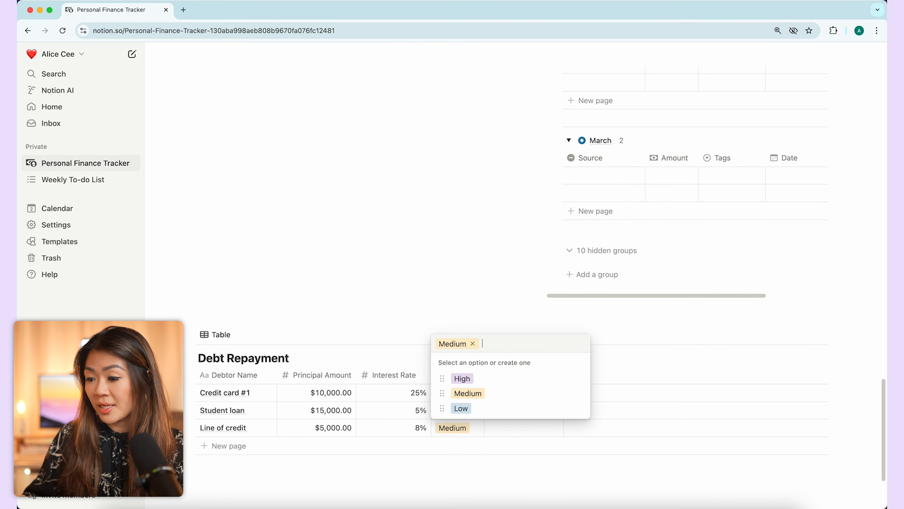
{"action": "key", "text": "Escape"}
Enter 500 as the repayment plan for the Line of credit row
{"action": "left_click", "coordinate": [573, 434]}
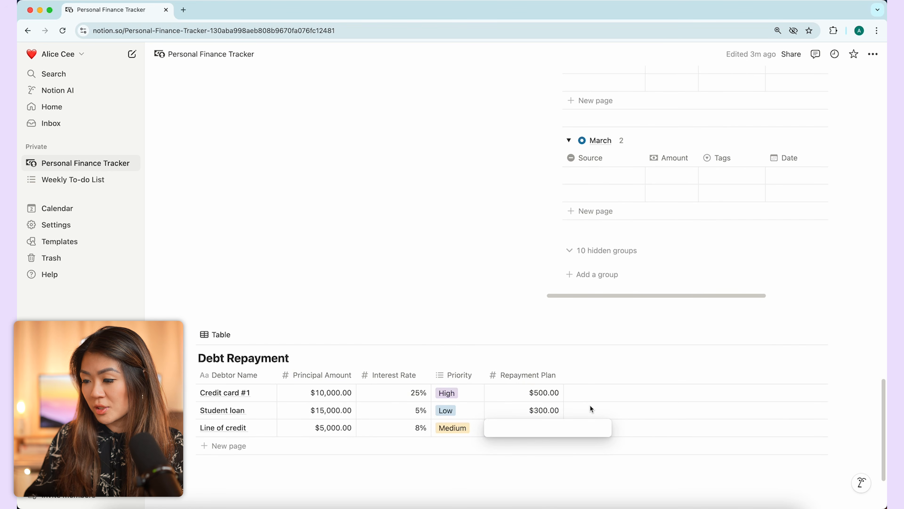
{"action": "type", "text": "500"}
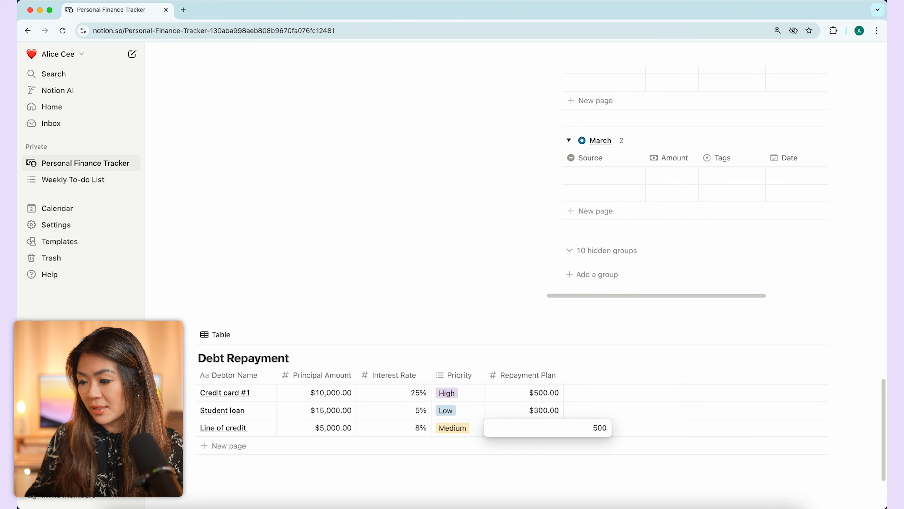
{"action": "key", "text": "Return"}
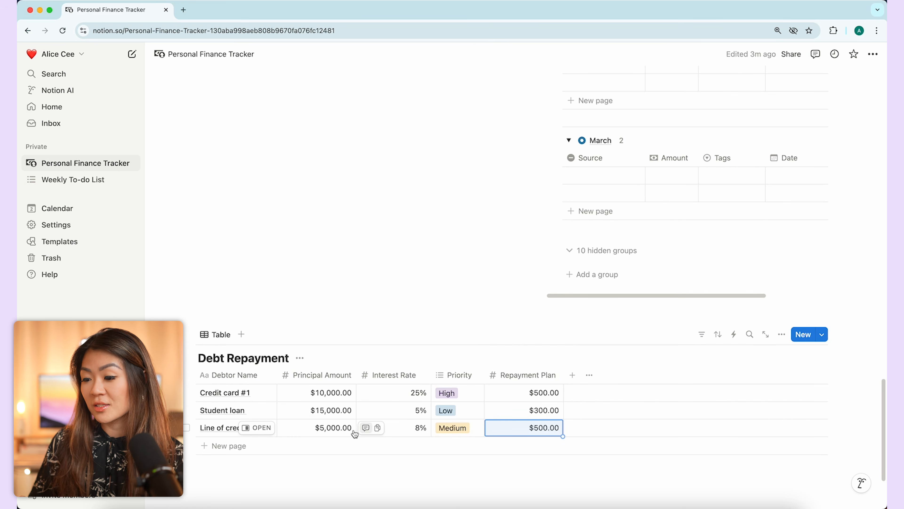
Add a Chart view to the Debt Repayment database
{"action": "scroll", "coordinate": [497, 384], "scroll_direction": "up", "scroll_amount": 10}
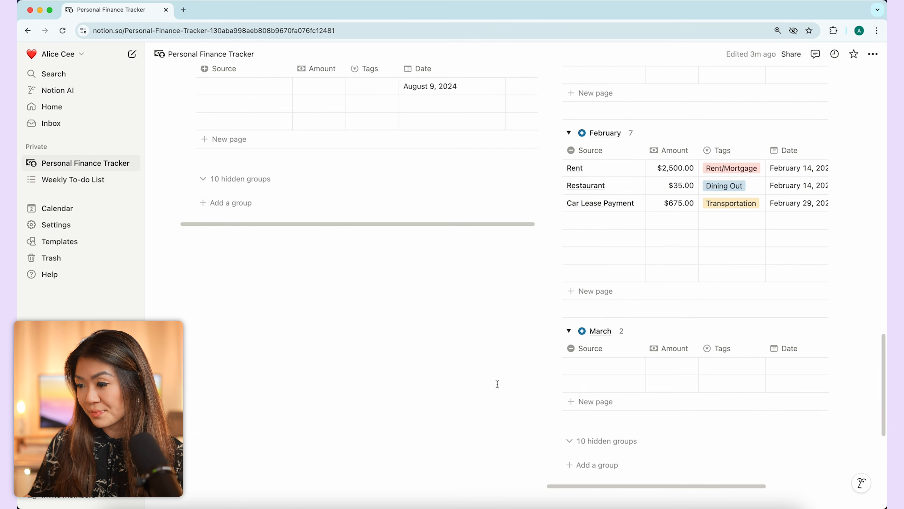
{"action": "scroll", "coordinate": [497, 384], "scroll_direction": "down", "scroll_amount": 5}
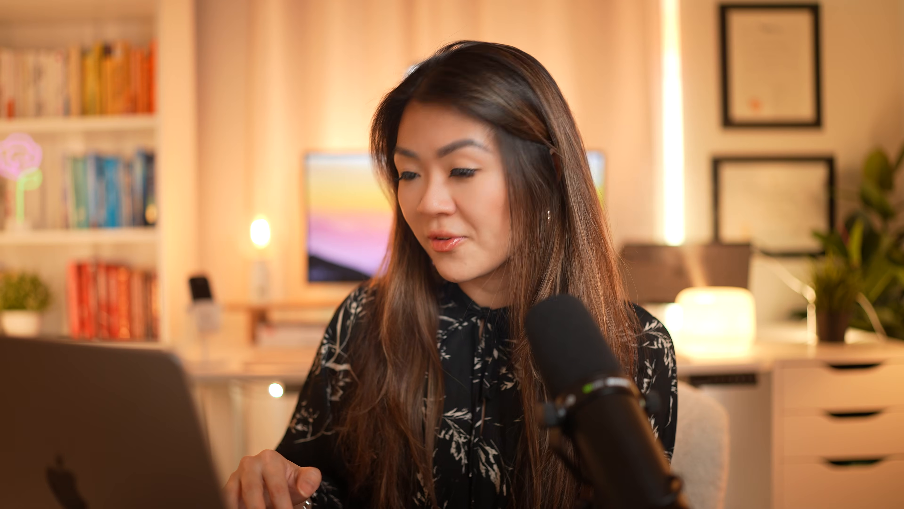
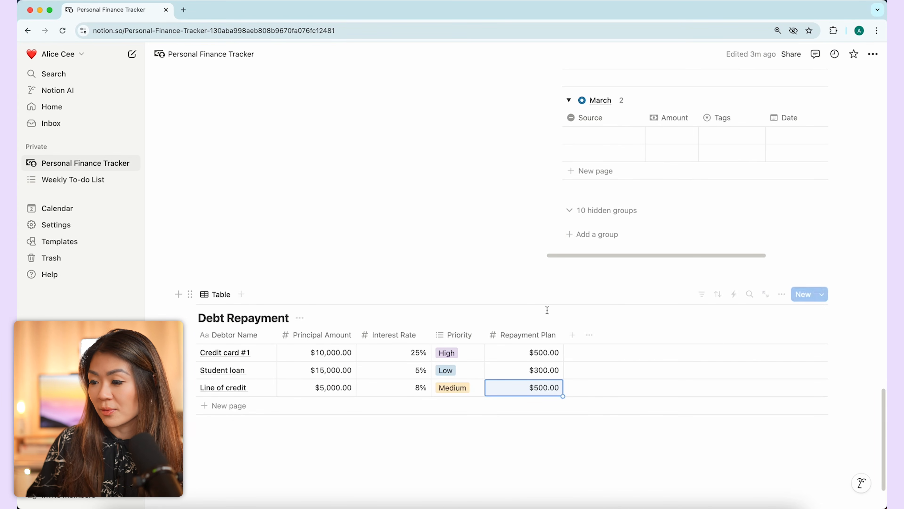
{"action": "left_click", "coordinate": [242, 294]}
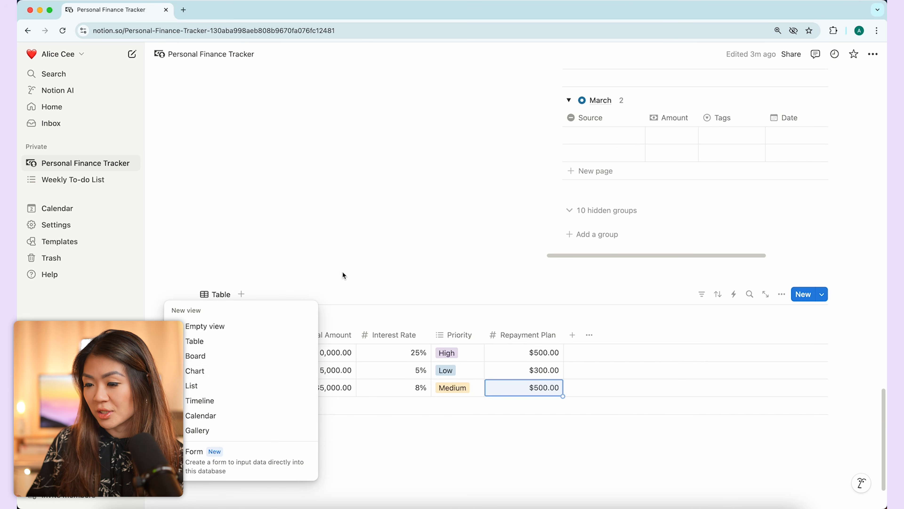
{"action": "left_click", "coordinate": [236, 378]}
{"action": "scroll", "coordinate": [323, 335], "scroll_direction": "down", "scroll_amount": 5}
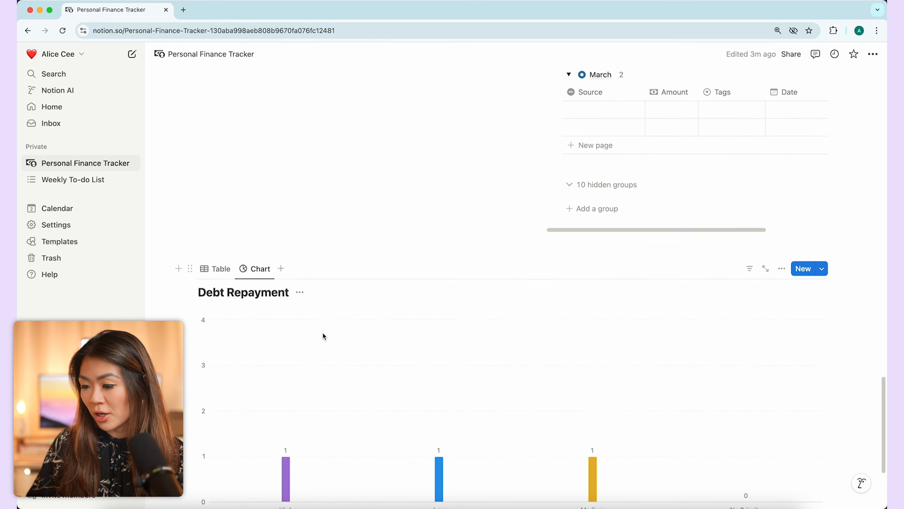
{"action": "scroll", "coordinate": [327, 335], "scroll_direction": "up", "scroll_amount": 1}
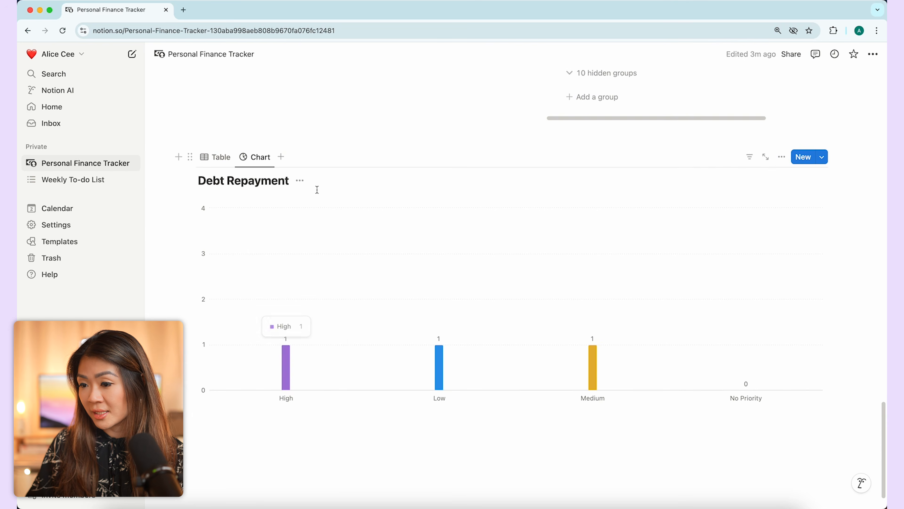
Edit the Debt Repayment chart to show Debtor Name on the X axis and Principal Amount on the Y axis
{"action": "left_click", "coordinate": [301, 181]}
{"action": "left_click", "coordinate": [302, 214]}
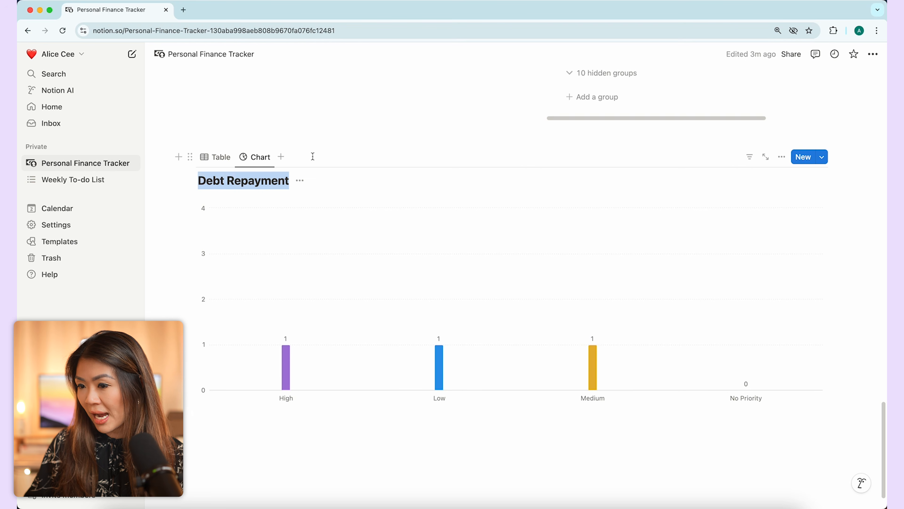
{"action": "left_click", "coordinate": [257, 157]}
{"action": "left_click", "coordinate": [286, 193]}
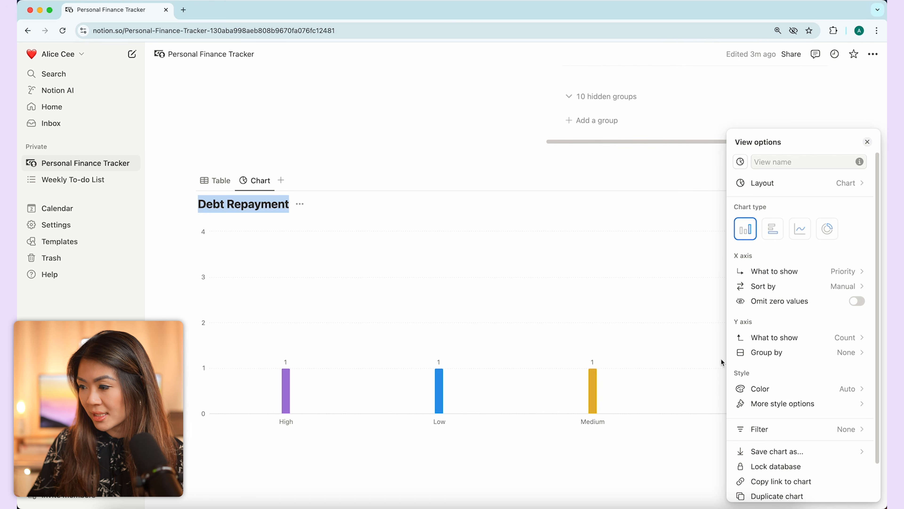
{"action": "left_click", "coordinate": [844, 272]}
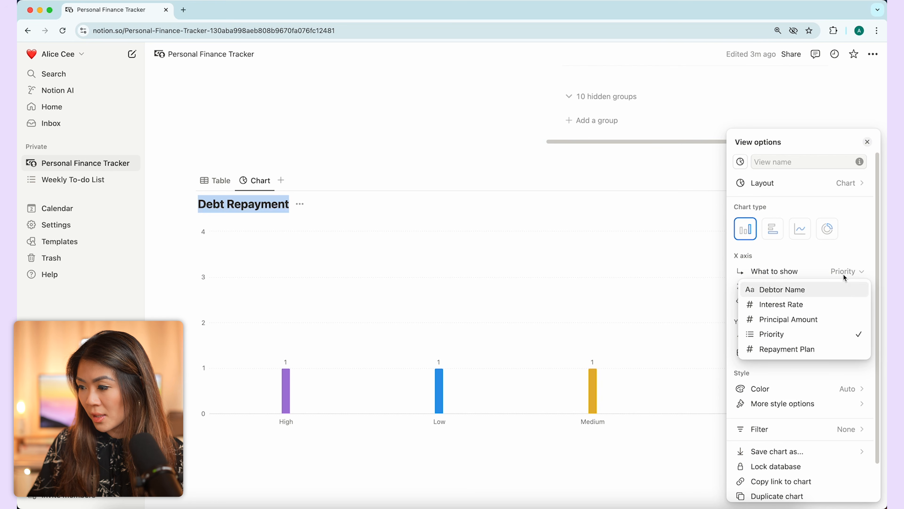
{"action": "left_click", "coordinate": [830, 320]}
{"action": "left_click", "coordinate": [826, 272]}
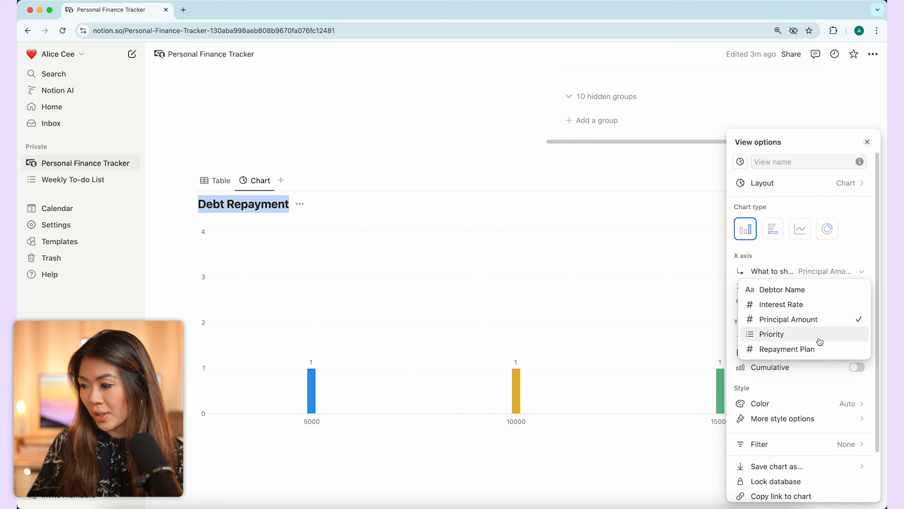
{"action": "left_click", "coordinate": [819, 349]}
{"action": "left_click", "coordinate": [825, 271]}
{"action": "left_click", "coordinate": [825, 290]}
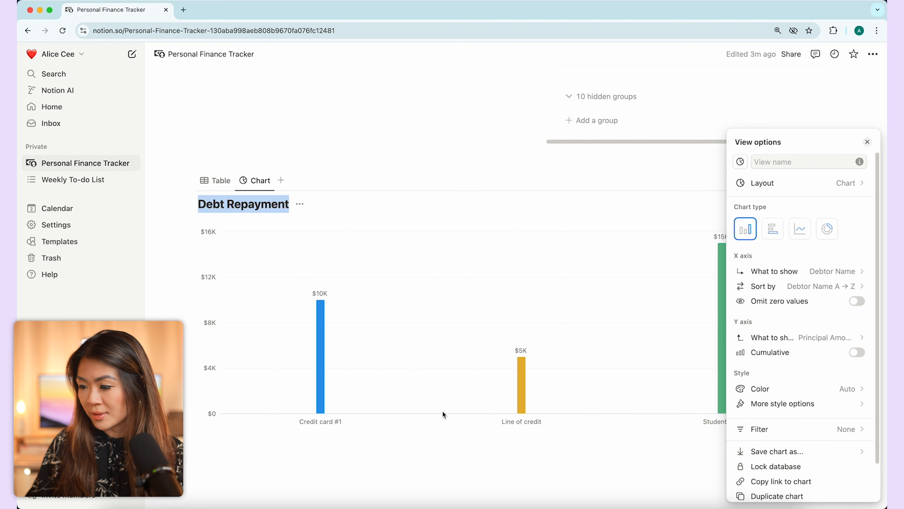
{"action": "left_click", "coordinate": [464, 465]}
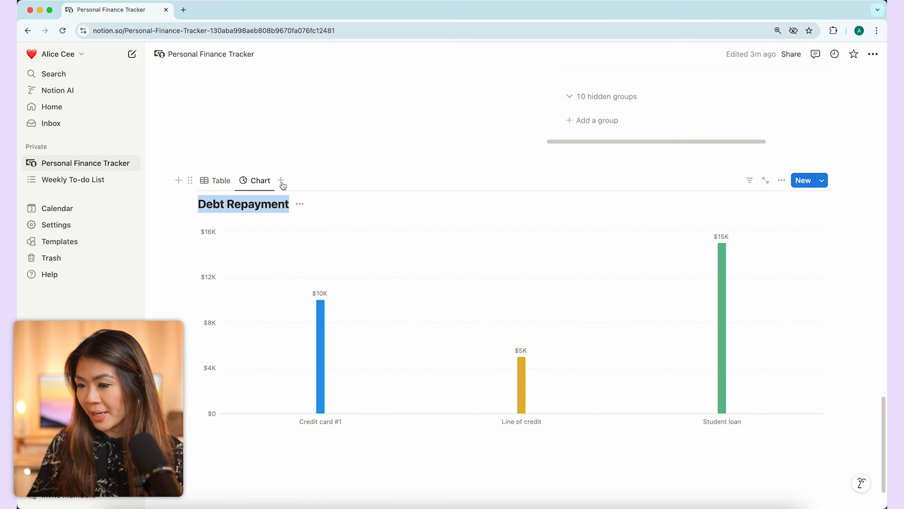
Return to the Debt Repayment database's Table view and review the repayment plan amounts of the three debts
{"action": "left_click", "coordinate": [232, 182]}
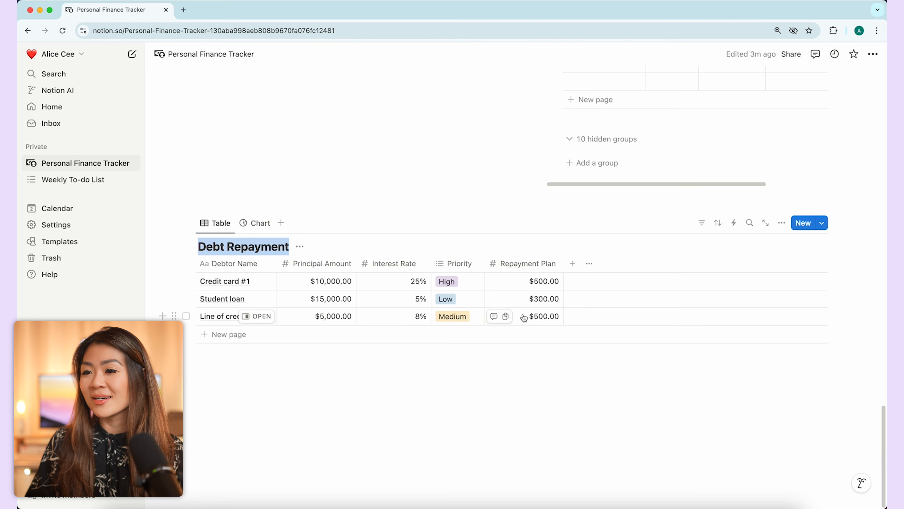
{"action": "scroll", "coordinate": [524, 317], "scroll_direction": "up", "scroll_amount": 3}
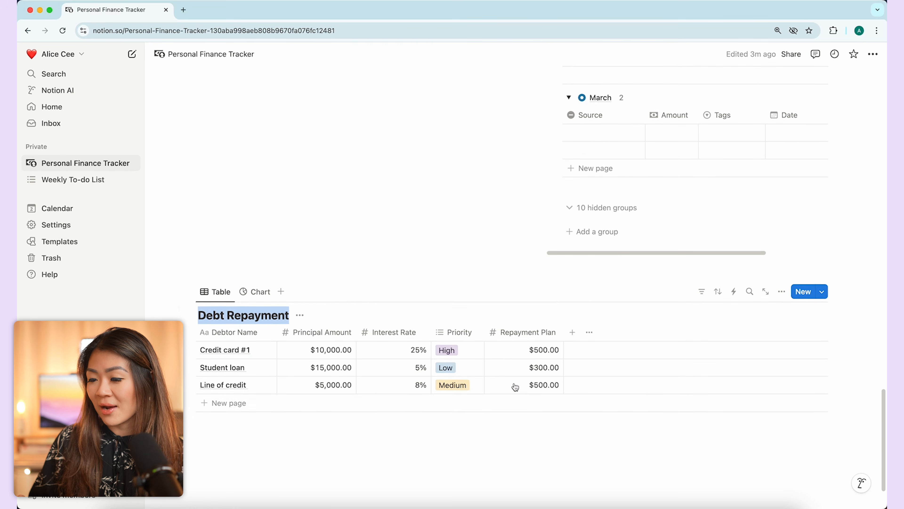
{"action": "scroll", "coordinate": [516, 387], "scroll_direction": "down", "scroll_amount": 1}
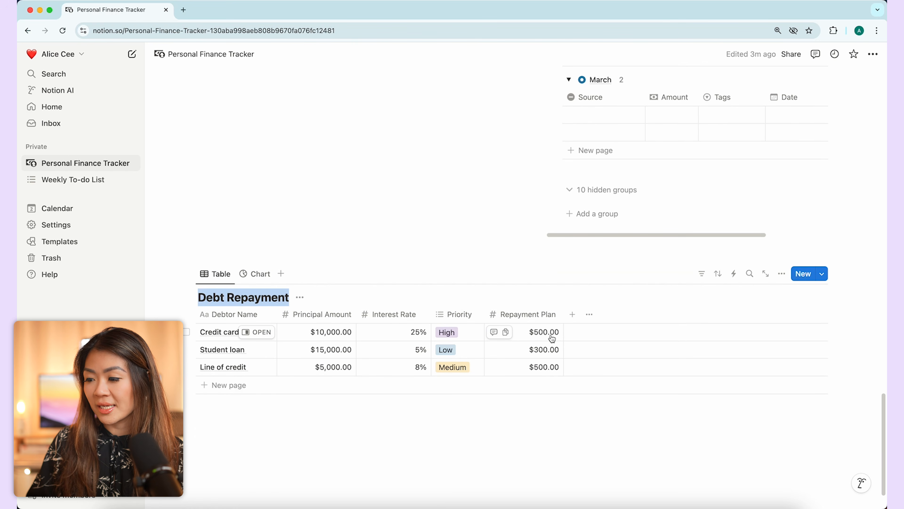
{"action": "left_click", "coordinate": [544, 347]}
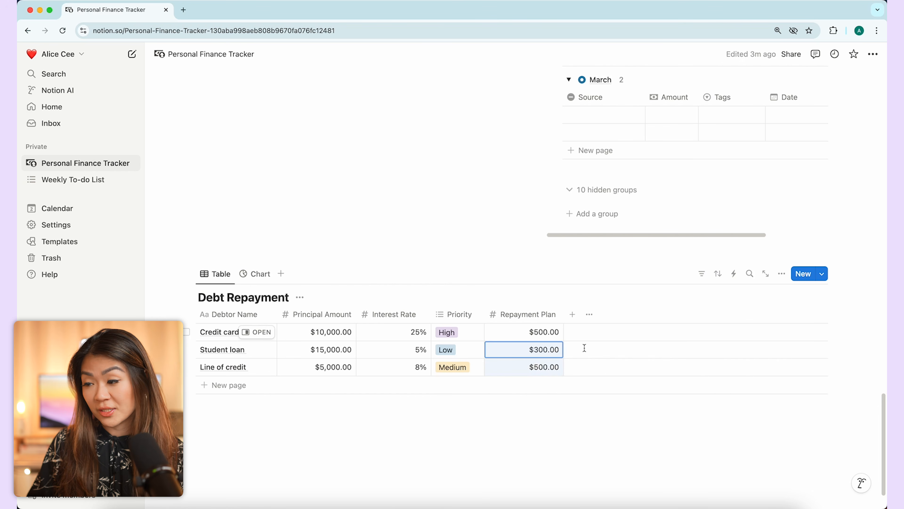
Set the amount of January's Debt Repayments expense to $1,300
{"action": "scroll", "coordinate": [584, 347], "scroll_direction": "up", "scroll_amount": 15}
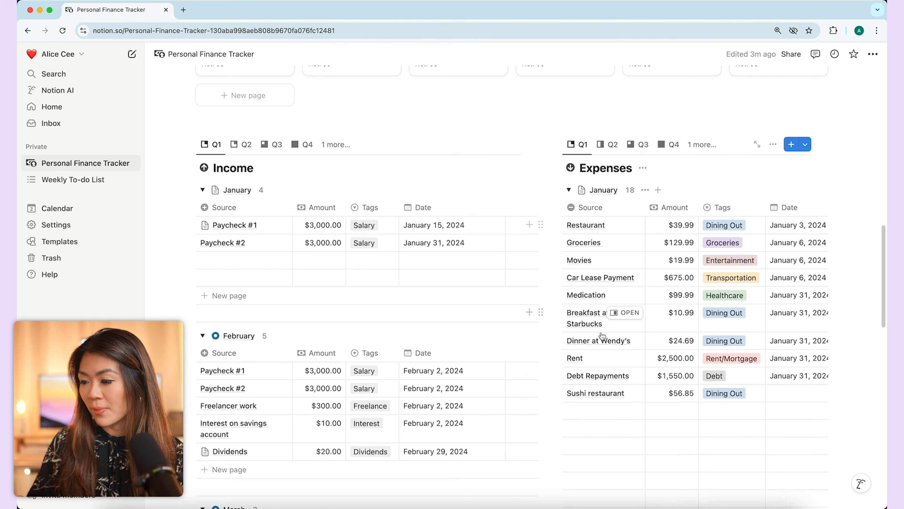
{"action": "scroll", "coordinate": [681, 383], "scroll_direction": "down", "scroll_amount": 3}
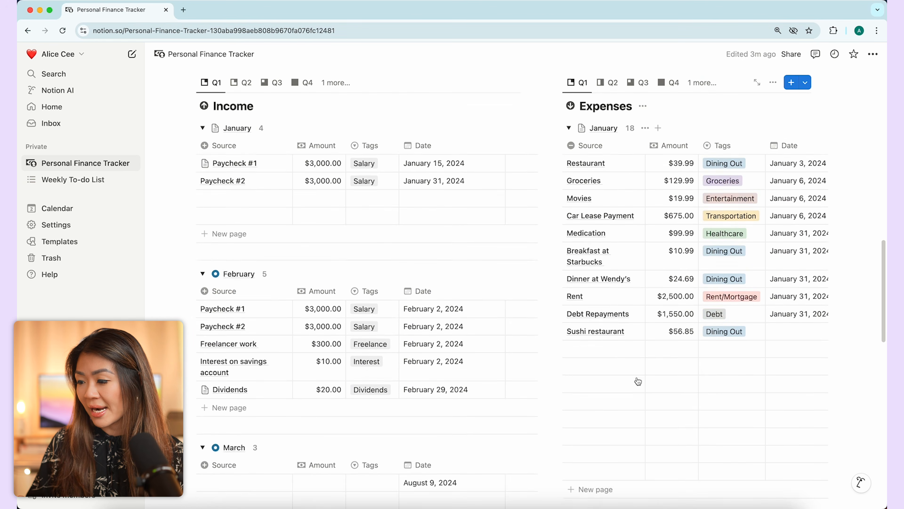
{"action": "left_click", "coordinate": [681, 289]}
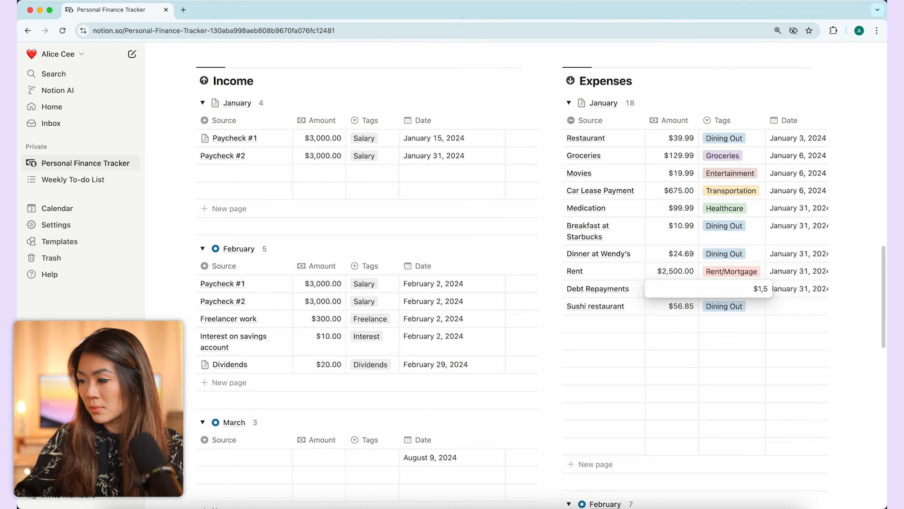
{"action": "key", "text": "BackSpace"}
{"action": "type", "text": "300"}
{"action": "key", "text": "Return"}
Examine the January expense entries, the Total Savings cards, the 2024 Savings chart and the Debt share in Expenses Breakdown
{"action": "scroll", "coordinate": [596, 406], "scroll_direction": "down", "scroll_amount": 8}
{"action": "scroll", "coordinate": [594, 404], "scroll_direction": "up", "scroll_amount": 6}
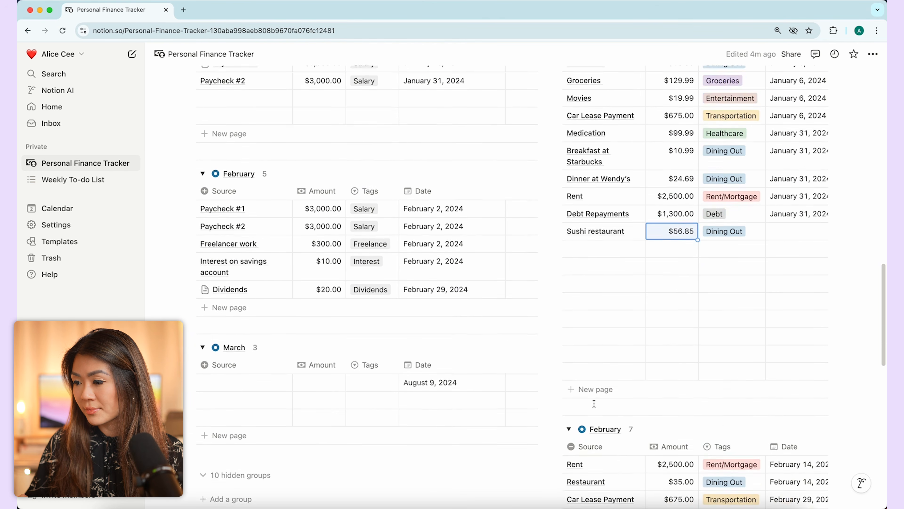
{"action": "scroll", "coordinate": [594, 404], "scroll_direction": "up", "scroll_amount": 10}
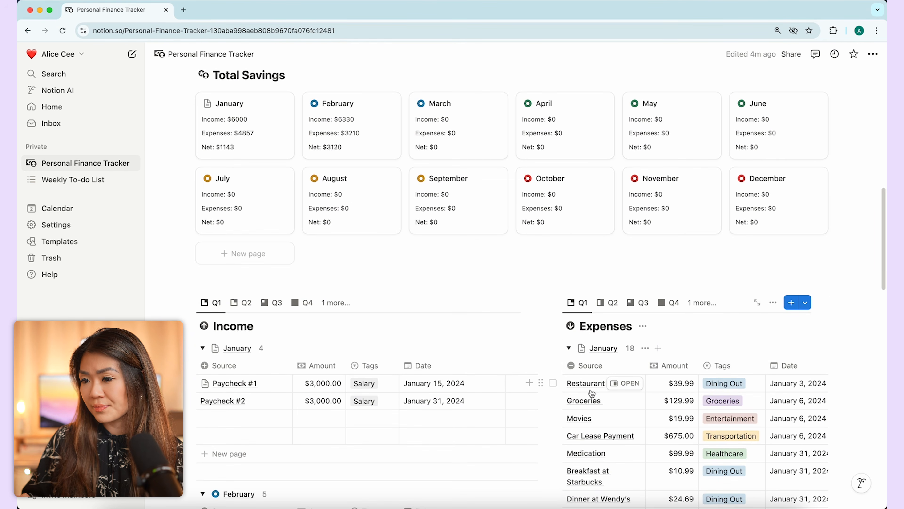
{"action": "scroll", "coordinate": [710, 432], "scroll_direction": "down", "scroll_amount": 4}
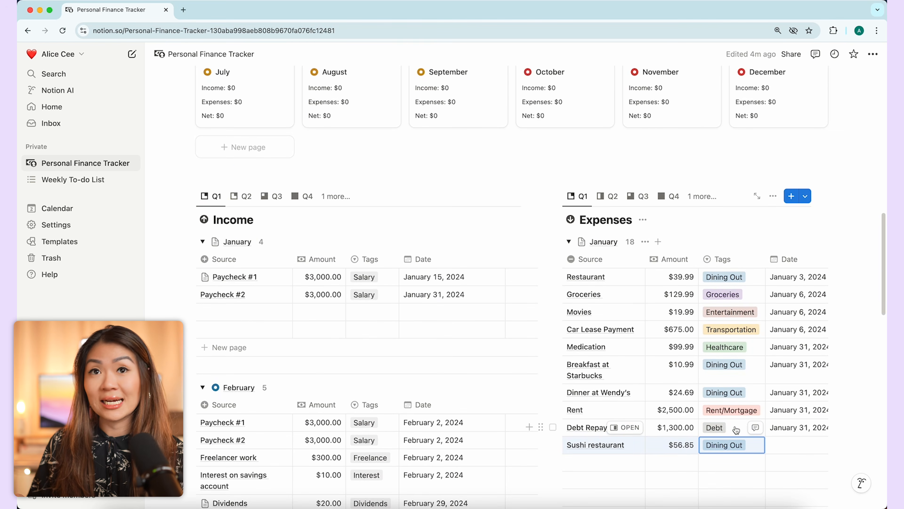
{"action": "scroll", "coordinate": [736, 430], "scroll_direction": "up", "scroll_amount": 7}
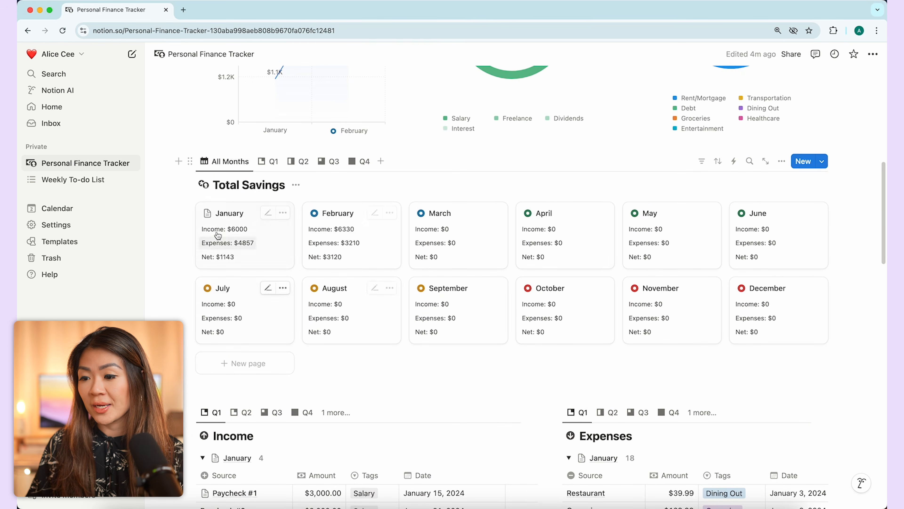
{"action": "scroll", "coordinate": [278, 278], "scroll_direction": "up", "scroll_amount": 5}
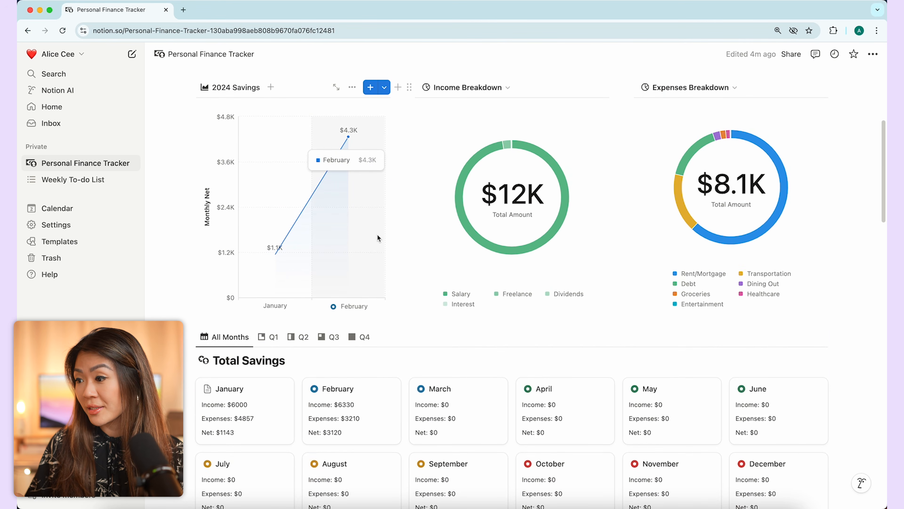
{"action": "scroll", "coordinate": [377, 237], "scroll_direction": "up", "scroll_amount": 2}
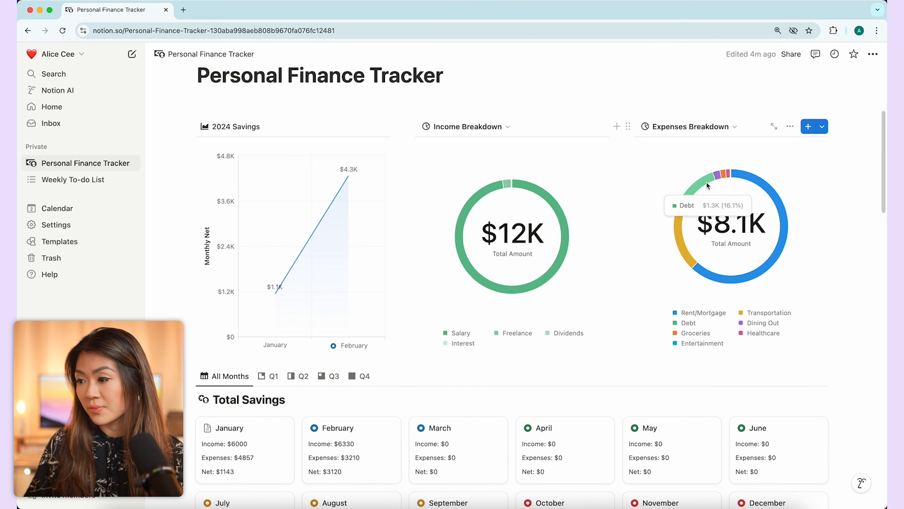
{"action": "scroll", "coordinate": [578, 311], "scroll_direction": "down", "scroll_amount": 20}
{"action": "scroll", "coordinate": [579, 313], "scroll_direction": "up", "scroll_amount": 18}
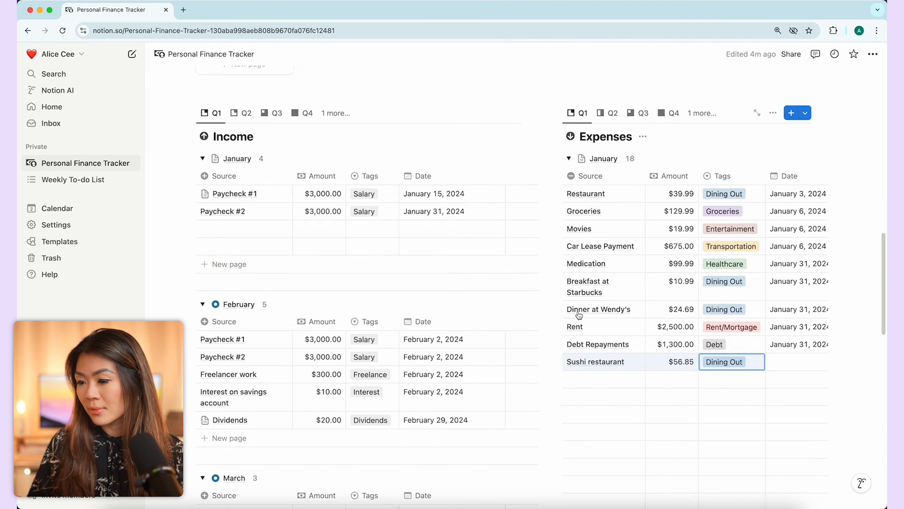
{"action": "scroll", "coordinate": [579, 314], "scroll_direction": "up", "scroll_amount": 12}
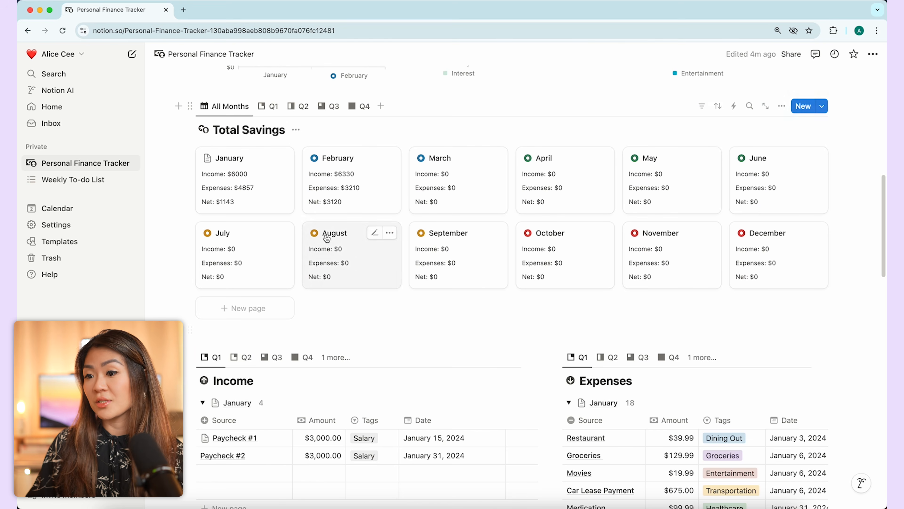
Look through the quarterly views of Total Savings, finishing on Q2
{"action": "left_click", "coordinate": [300, 106]}
{"action": "left_click", "coordinate": [333, 109]}
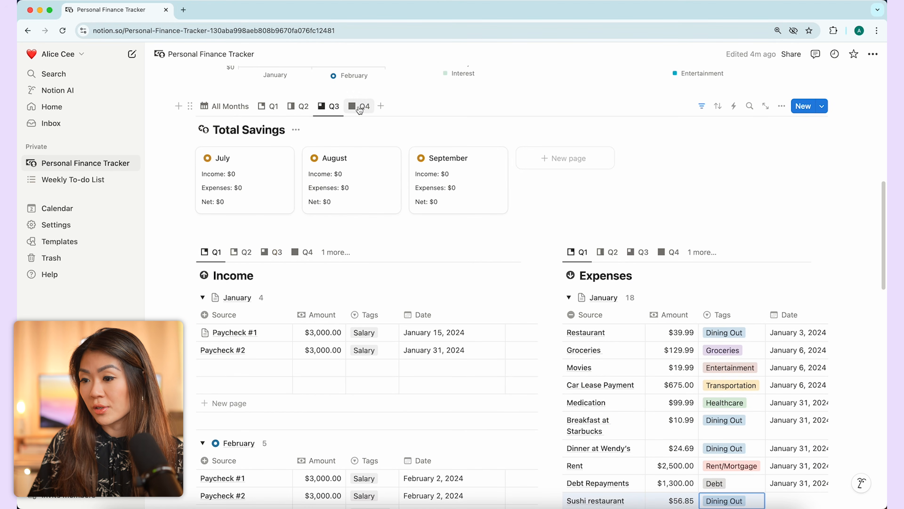
{"action": "left_click", "coordinate": [360, 106]}
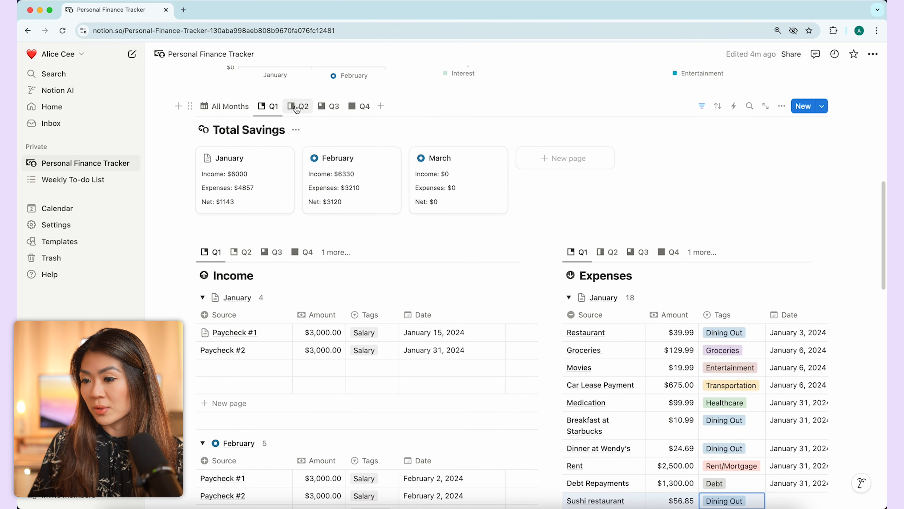
{"action": "left_click", "coordinate": [303, 106]}
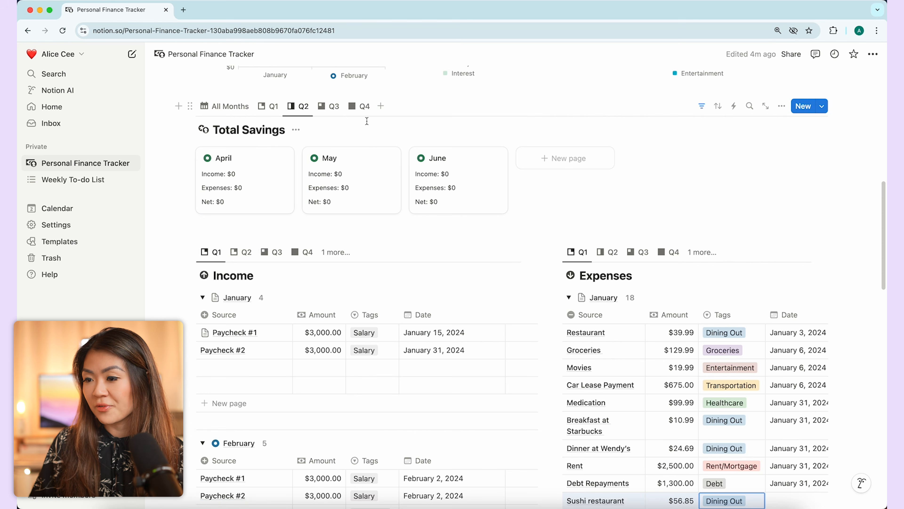
Switch the Income and Expenses databases to their Q2 views and look over the April to June groups
{"action": "left_click", "coordinate": [245, 252]}
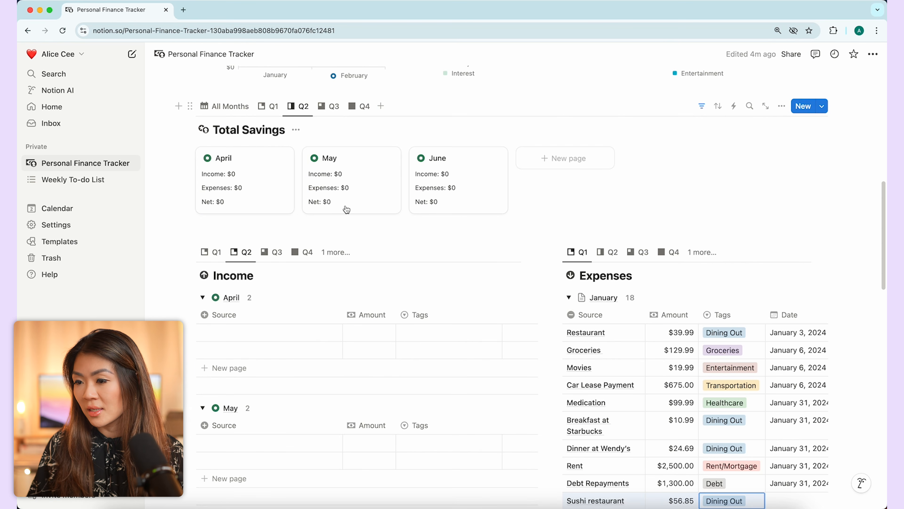
{"action": "left_click", "coordinate": [612, 252]}
{"action": "scroll", "coordinate": [372, 284], "scroll_direction": "down", "scroll_amount": 10}
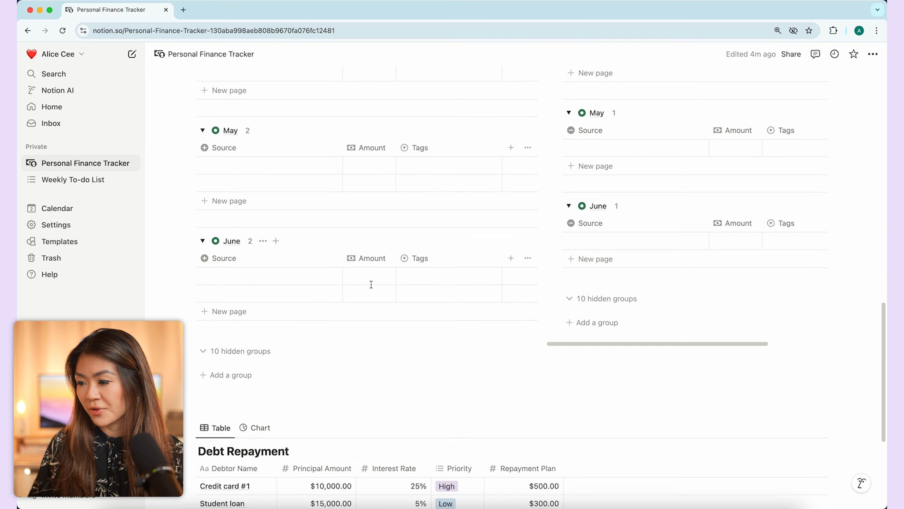